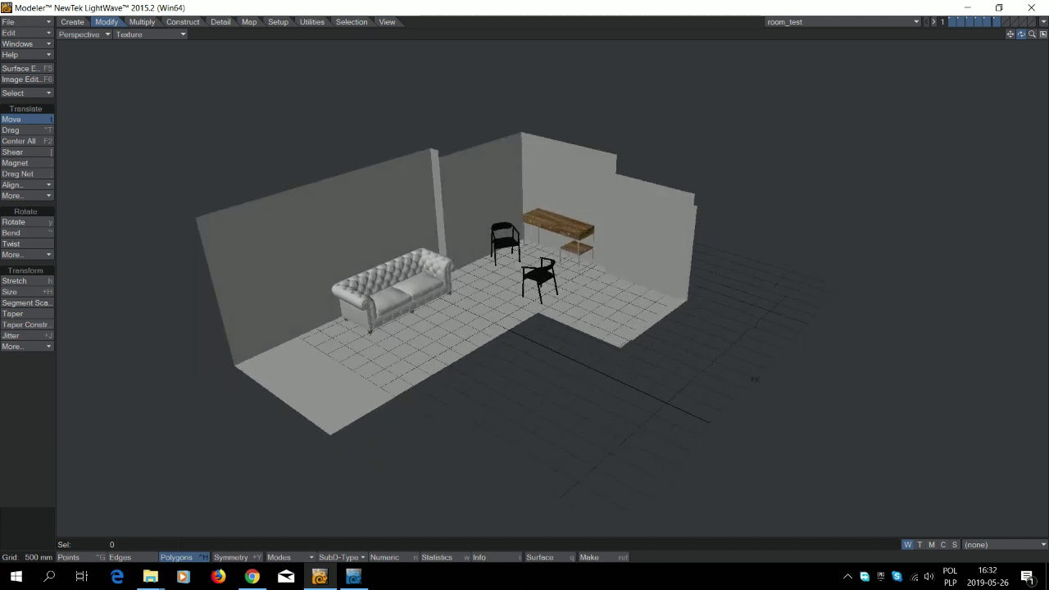
Restore the four-viewport arrangement in Modeler and synchronize the room_test object with Layout
left_click(1042, 34)
left_click(1044, 23)
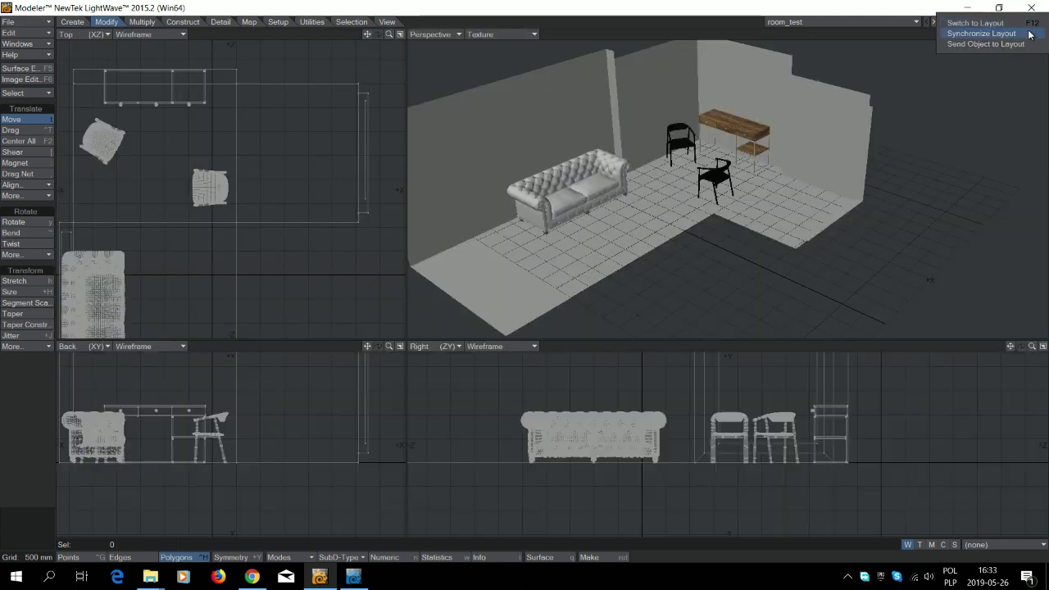
left_click(1024, 36)
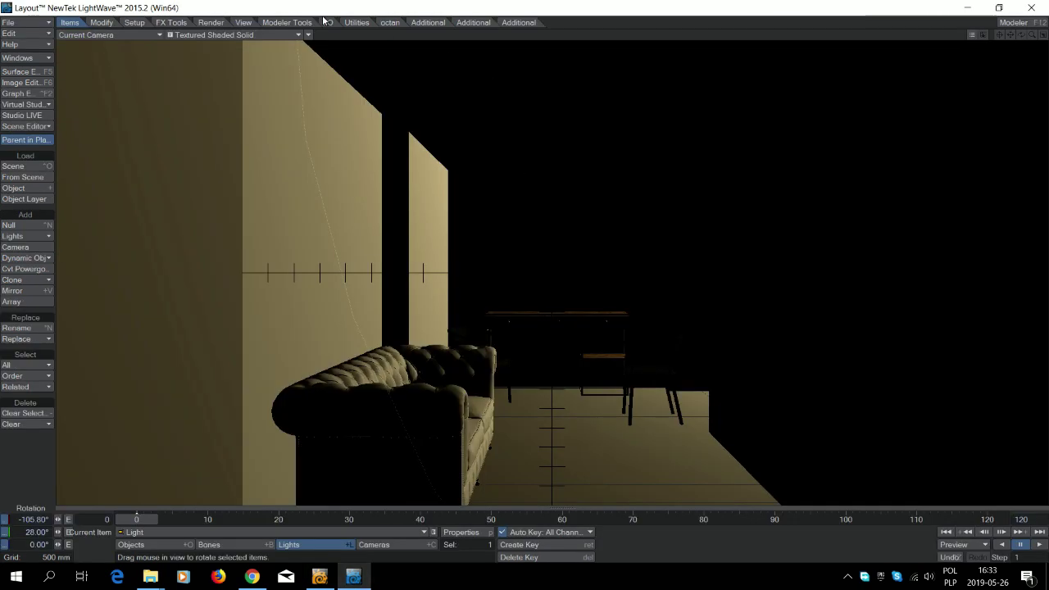
In Layout, change the viewport from the camera view to Perspective and show the whole room together with its light
left_click(140, 34)
left_click(131, 86)
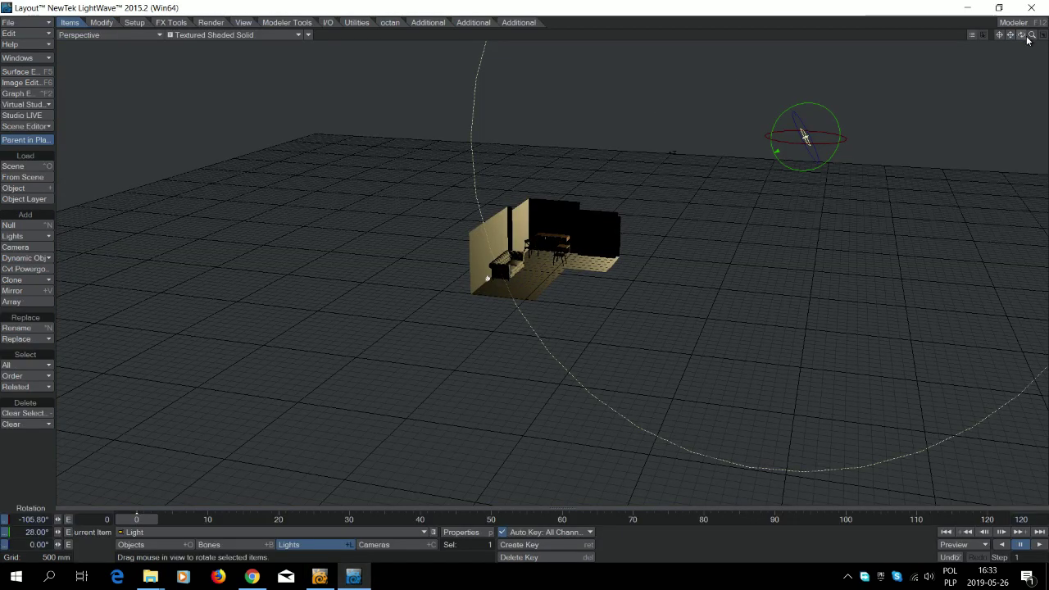
left_click_drag(1021, 37, 1022, 41)
left_click_drag(487, 280, 426, 264)
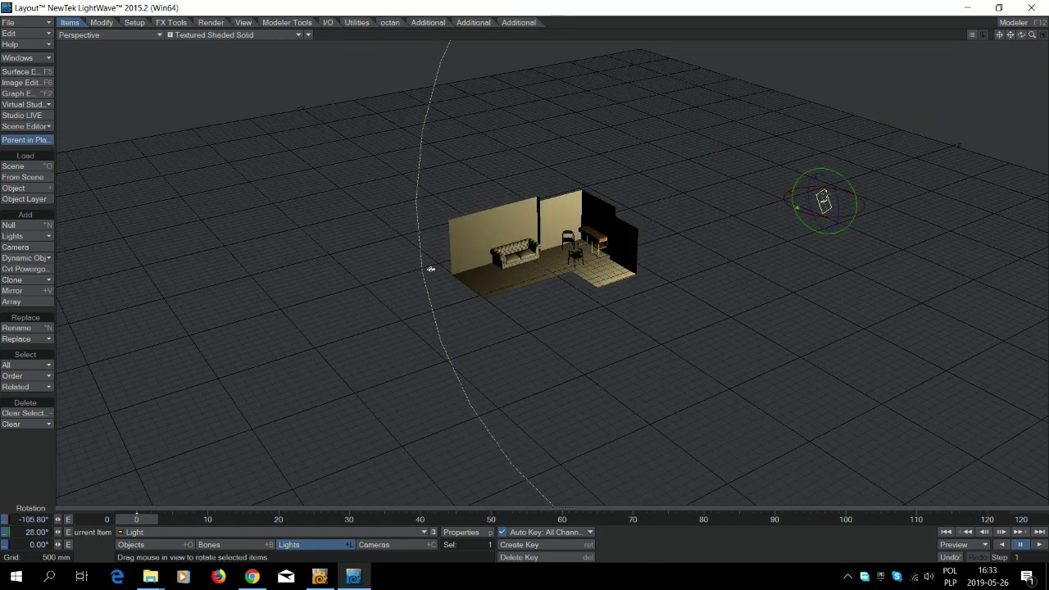
Review the intensity falloff and light type options in the current light's properties, keeping Inv Distance^2 and Area
left_click(461, 532)
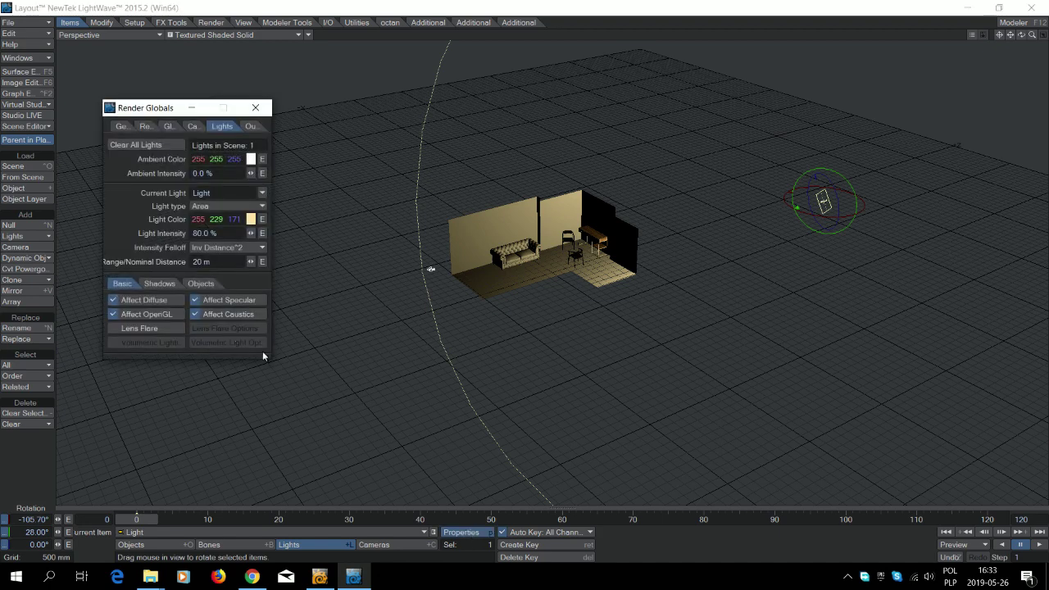
left_click(223, 247)
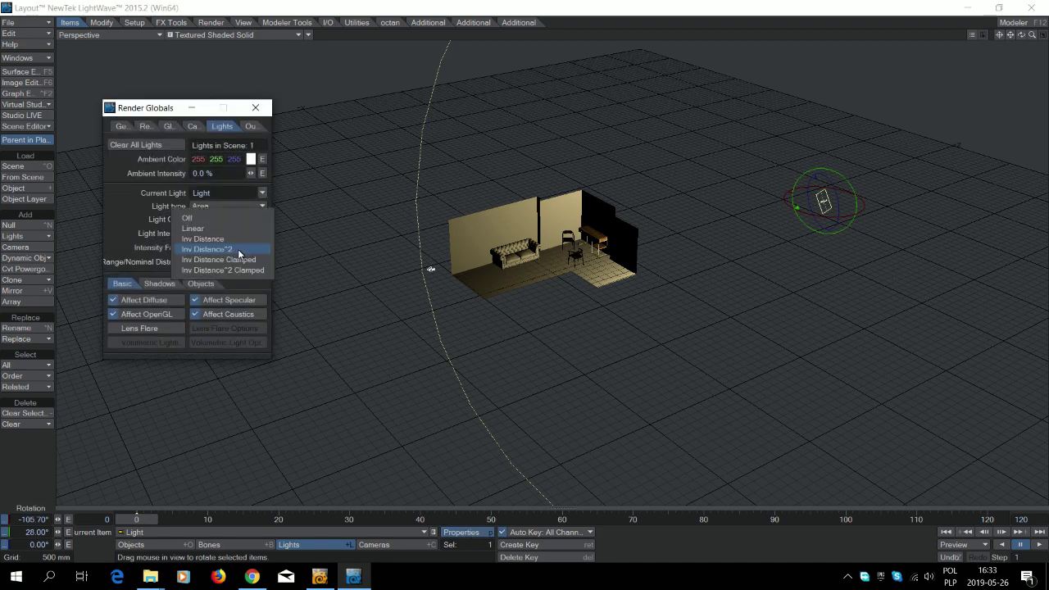
left_click(225, 249)
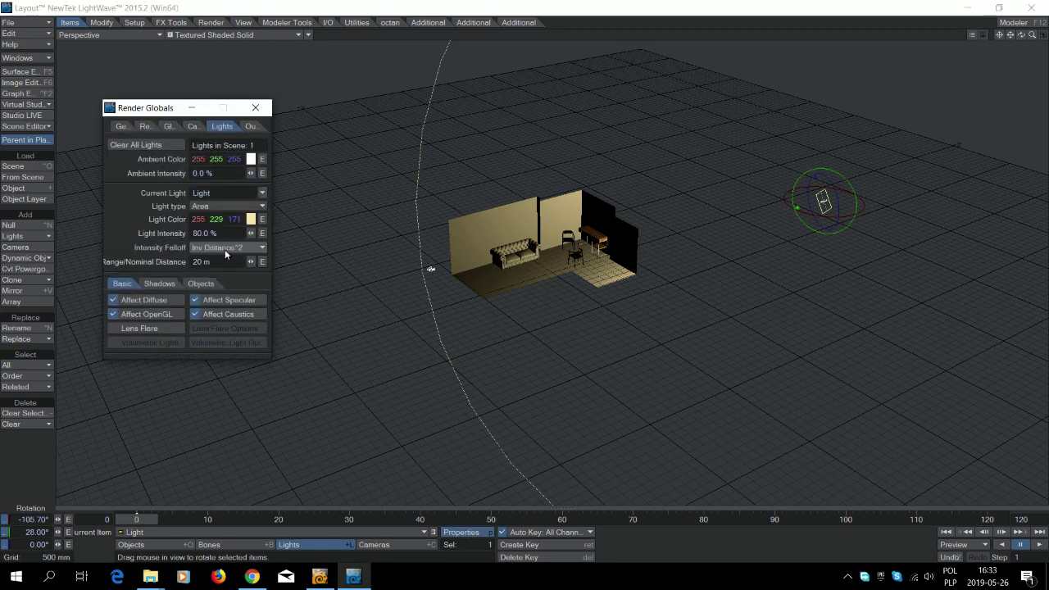
left_click(236, 206)
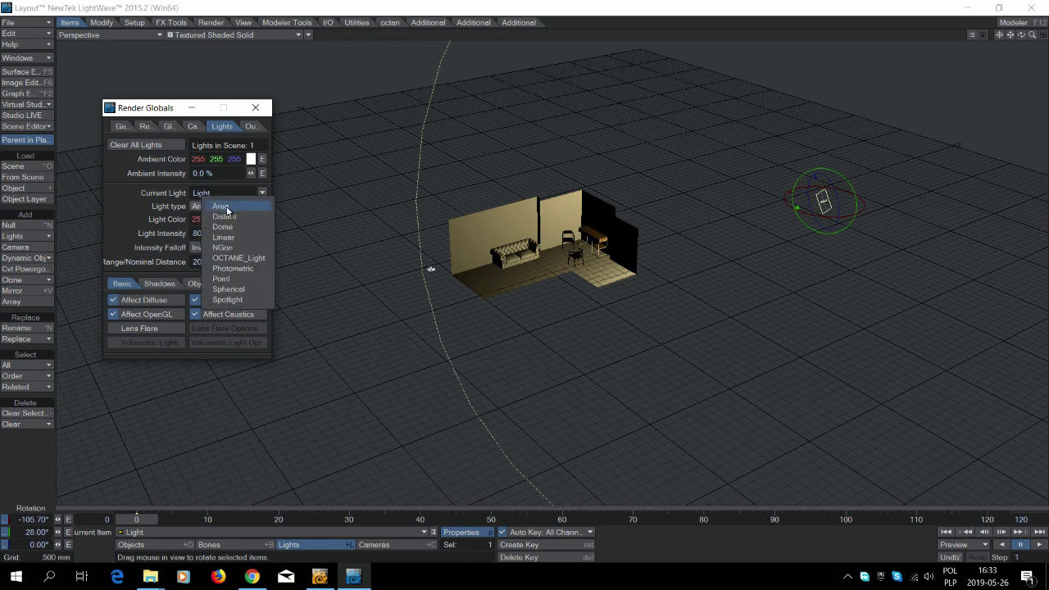
left_click(227, 210)
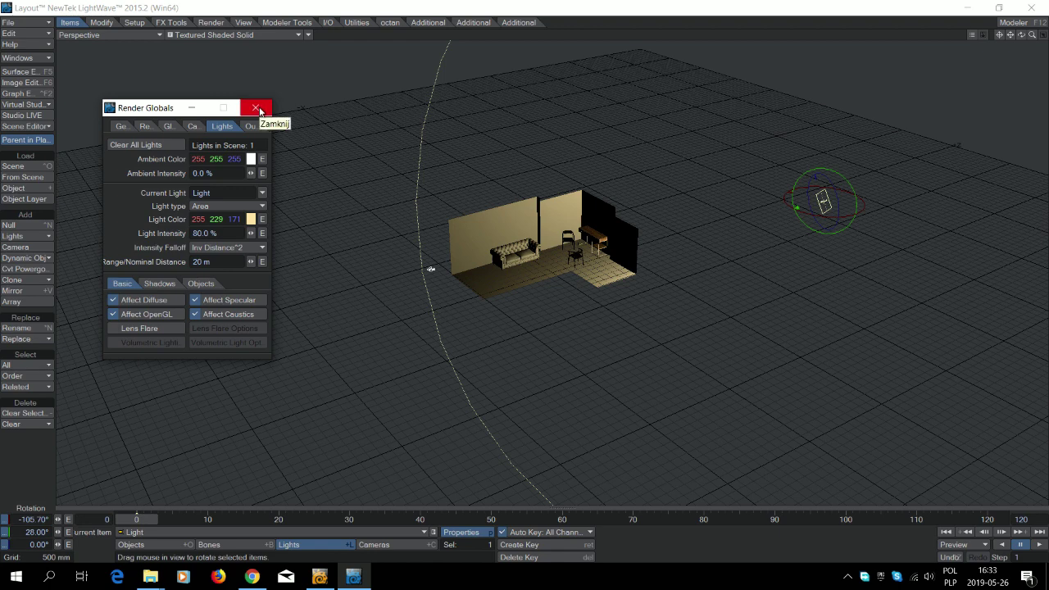
left_click(259, 109)
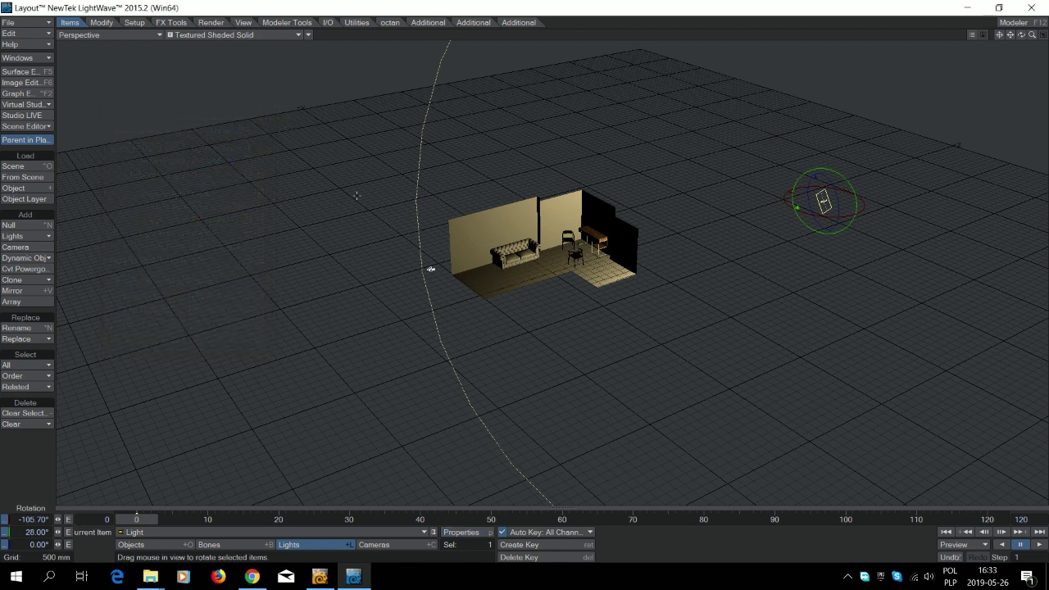
In the Kray quality settings, set the diffuse model to Photon Mapping and disable Cache Irradiance
left_click_drag(154, 93, 357, 170)
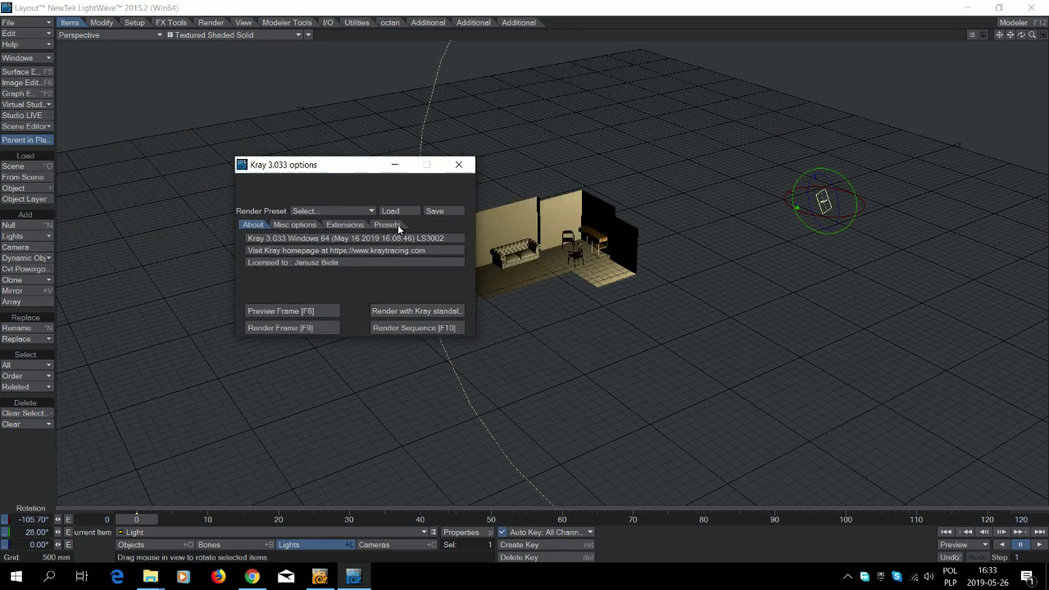
left_click(396, 225)
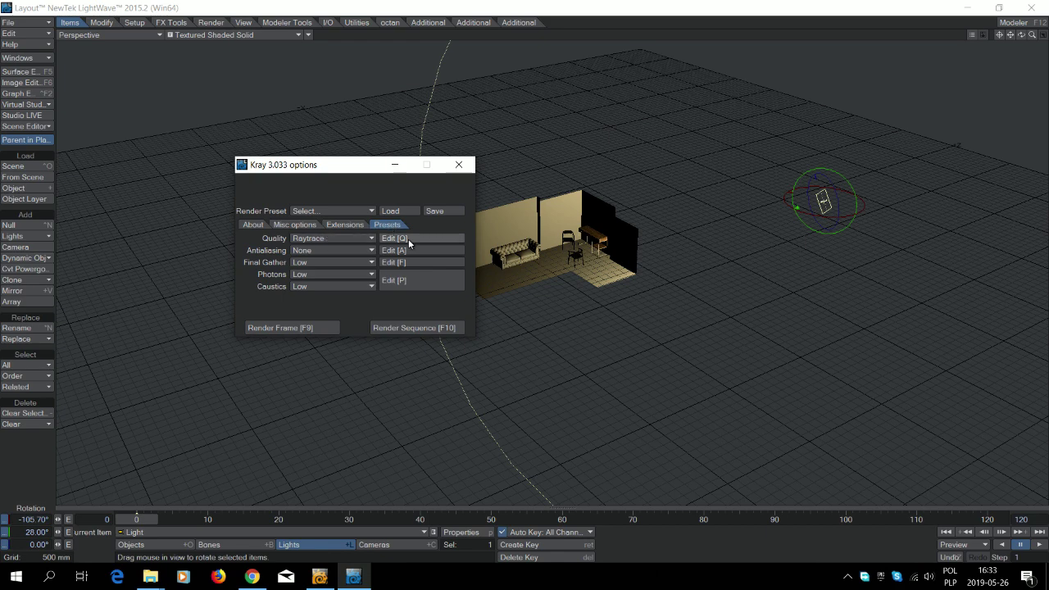
left_click(408, 238)
left_click(260, 201)
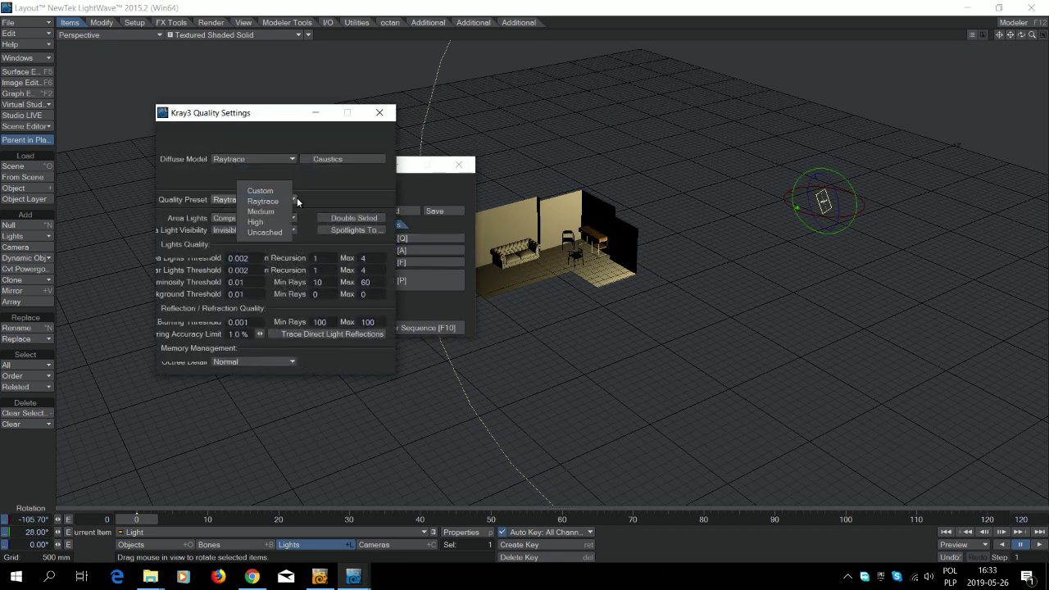
left_click(350, 182)
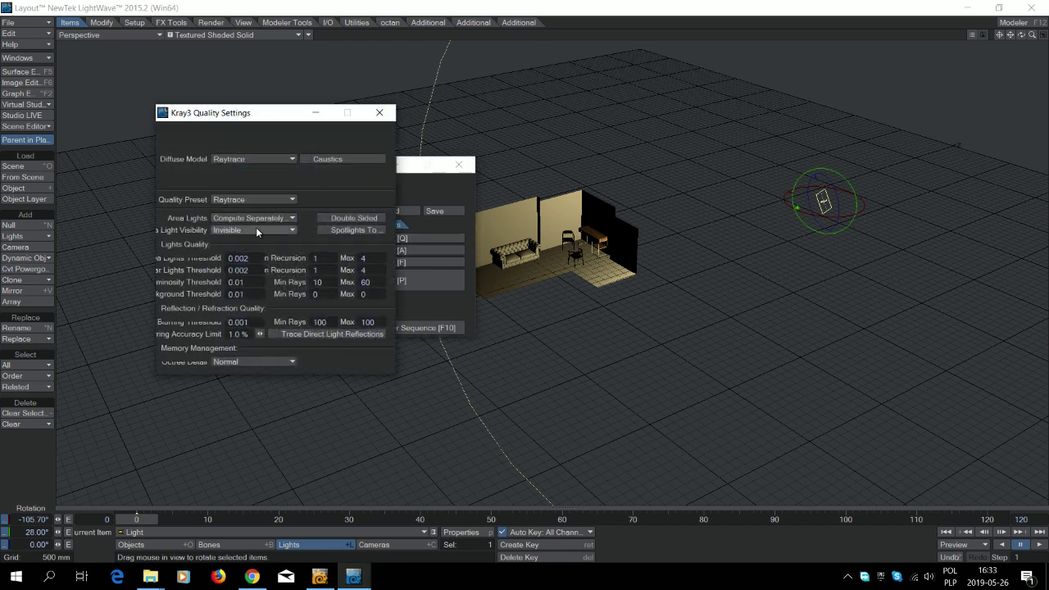
left_click(256, 160)
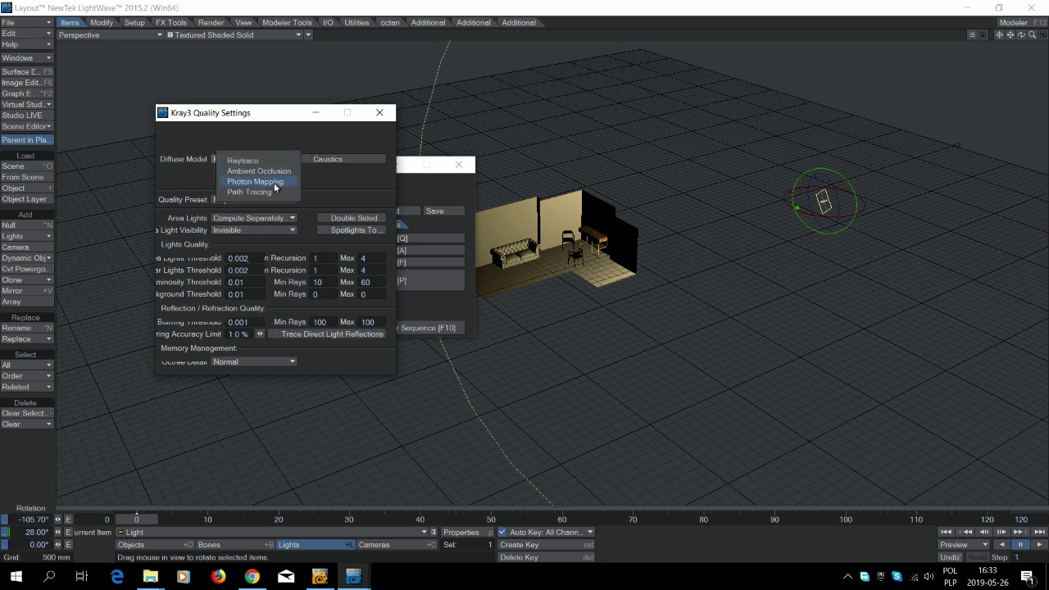
left_click(273, 183)
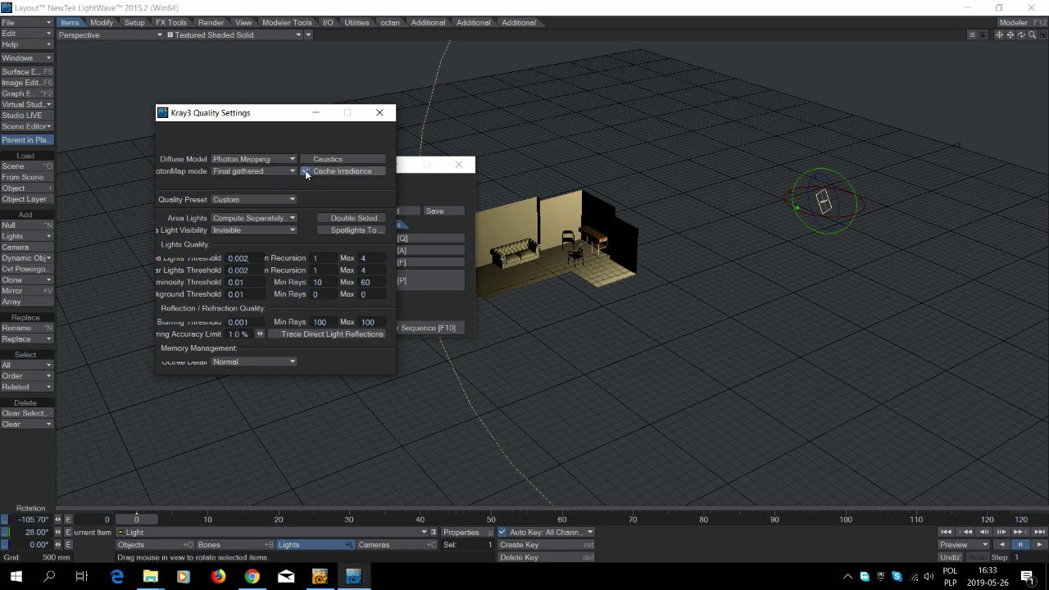
left_click(305, 170)
Set the area lights' maximum recursion to 3 and both the minimum and maximum luminosity rays to 16
left_click(363, 258)
type("3")
left_click(333, 282)
type("16")
key("Tab")
type("16")
Set the blurring rays to minimum 16 and maximum 1, and the area lights threshold to 0.0
left_click(321, 322)
type("16")
key("Tab")
type("1")
left_click(246, 258)
type("0.0")
left_click(381, 113)
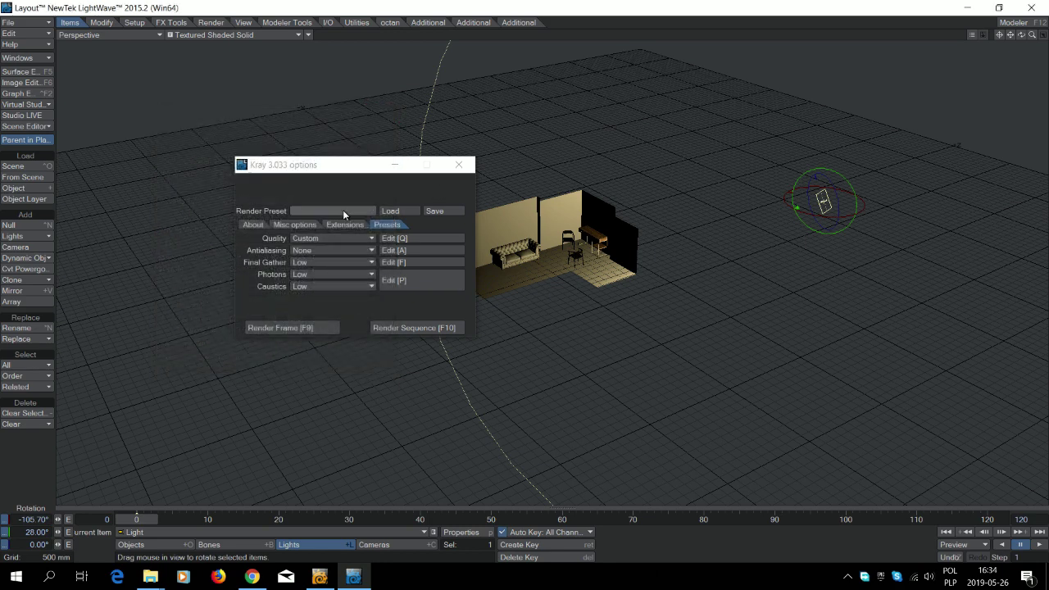
Set Kray's antialiasing to Grid and enable full-screen antialiasing in the sampling settings
left_click(407, 250)
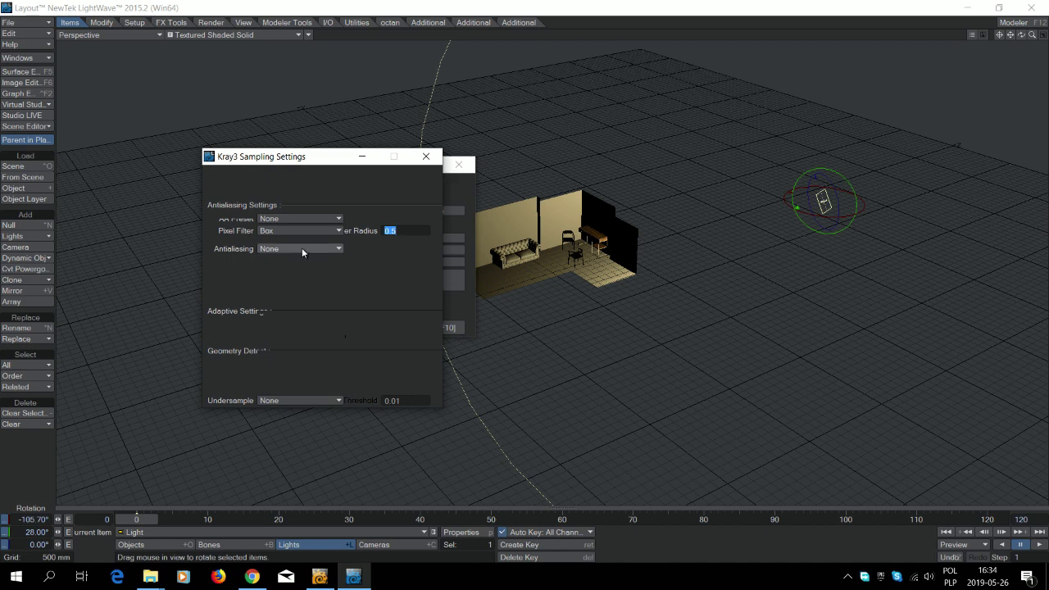
left_click(302, 250)
left_click(299, 260)
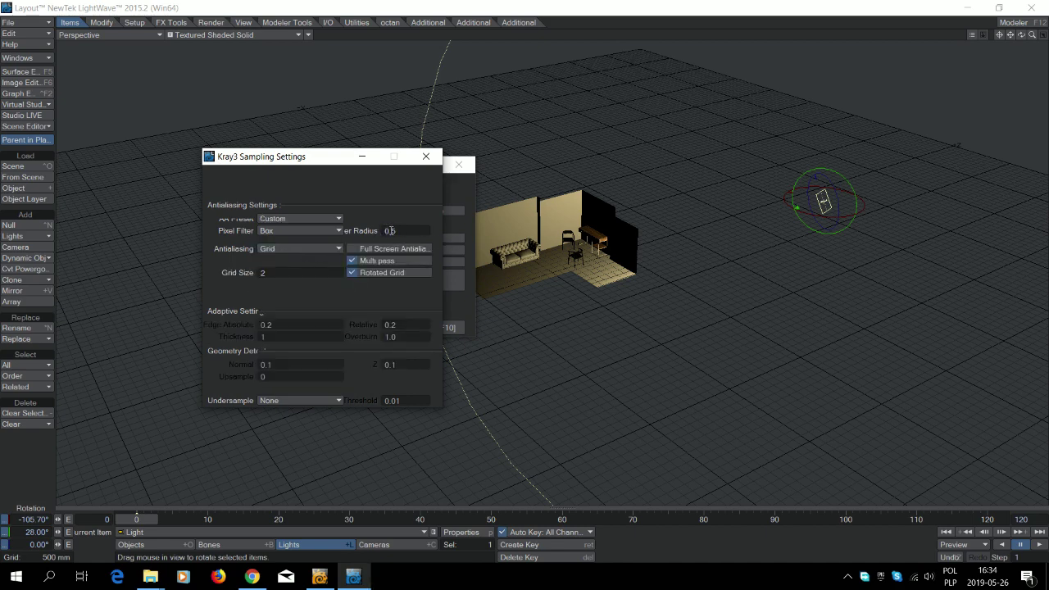
left_click(352, 248)
left_click(427, 157)
In the Kray photon settings, set the GI resolution to 0.3 m and change the first digit of Global Photons to 1
left_click(399, 278)
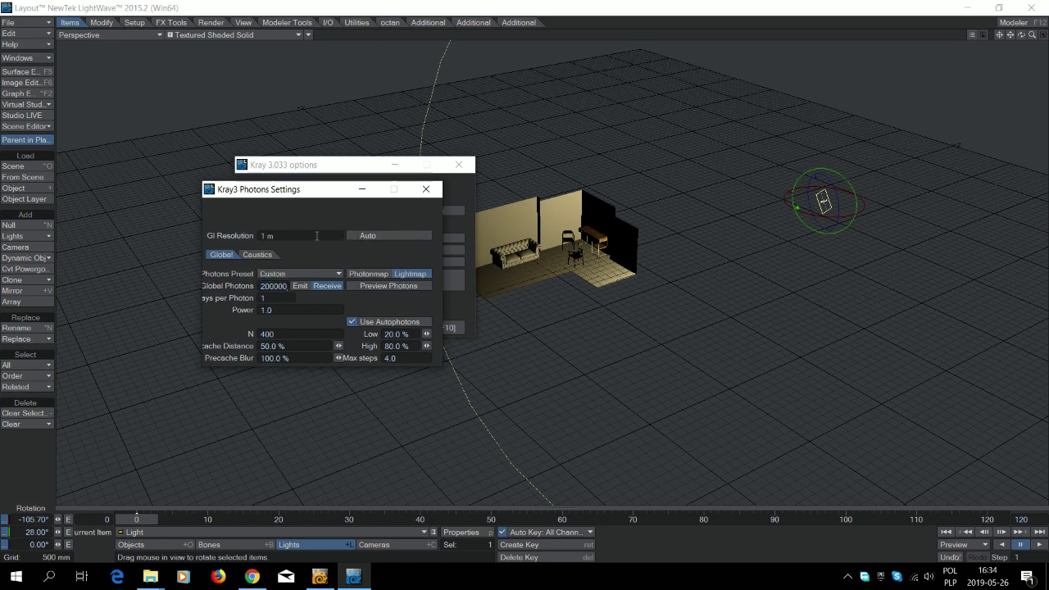
left_click(317, 236)
type("0.3")
key("Return")
left_click(262, 286)
key("Delete")
type("1")
left_click(425, 190)
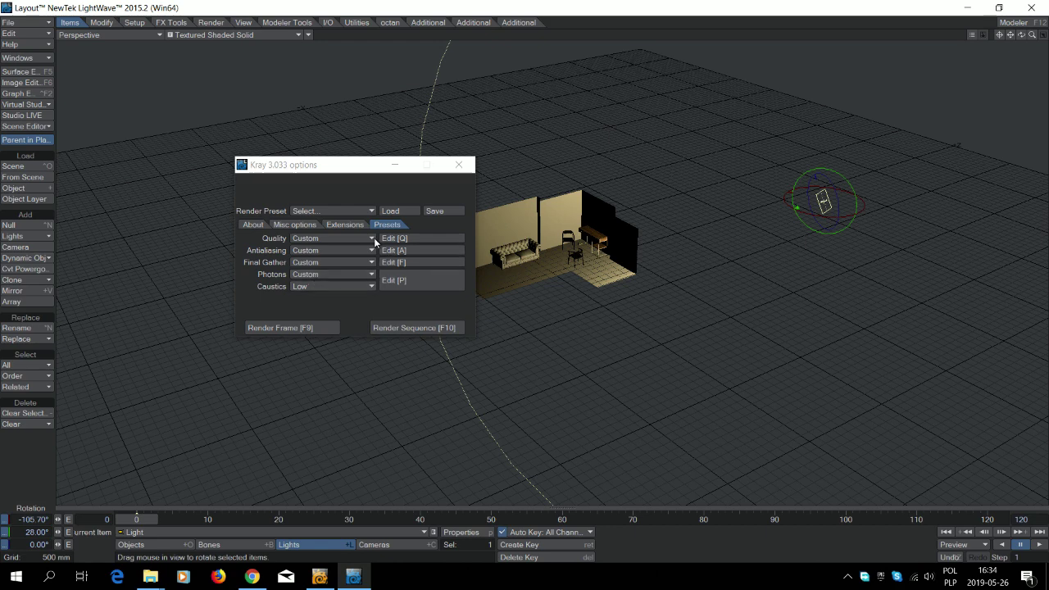
Set the final gathering min rays to 16, and the max rays, FG threshold, spatial tolerance and blur samples to 0
left_click(406, 262)
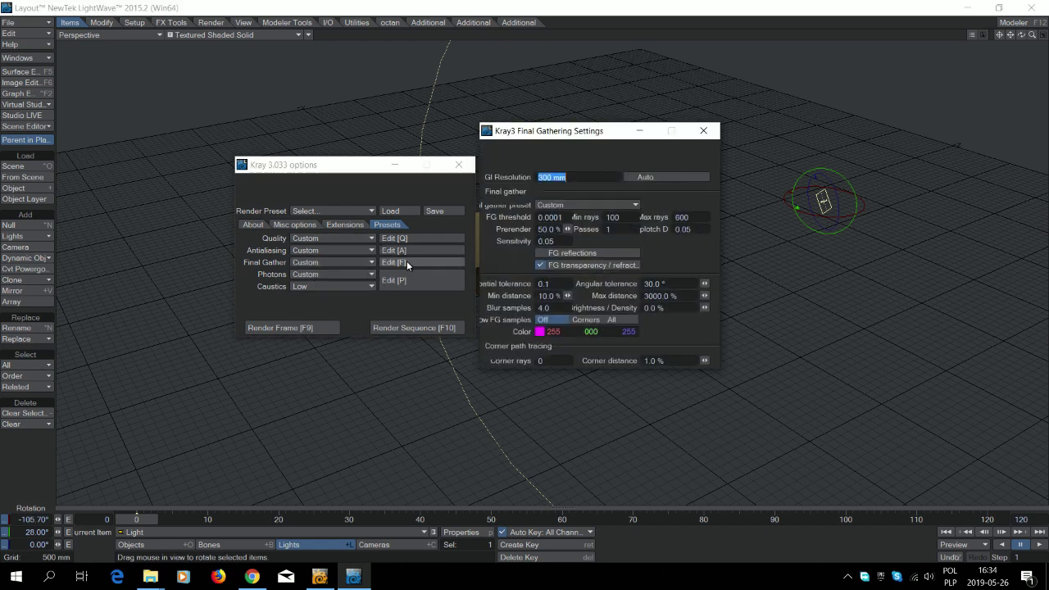
left_click(626, 217)
type("16")
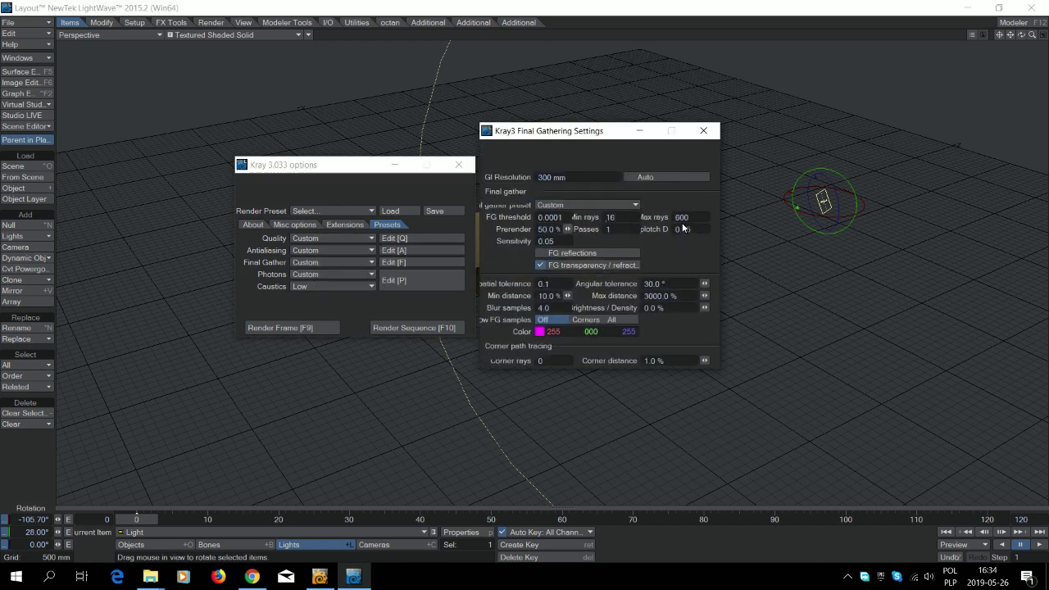
left_click(682, 217)
type("0")
key("Tab")
type("0")
key("Return")
Set the corner path tracing distance to 50% and the corner rays to 1 in the final gathering settings
left_click(674, 360)
type("50")
key("Return")
left_click(557, 360)
type("10")
key("Return")
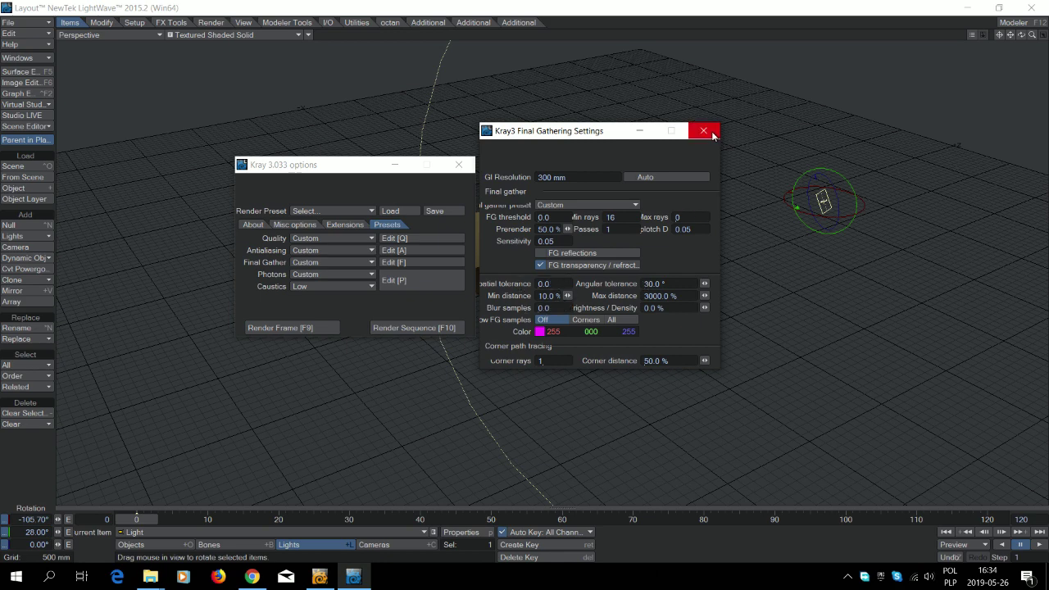
left_click(707, 132)
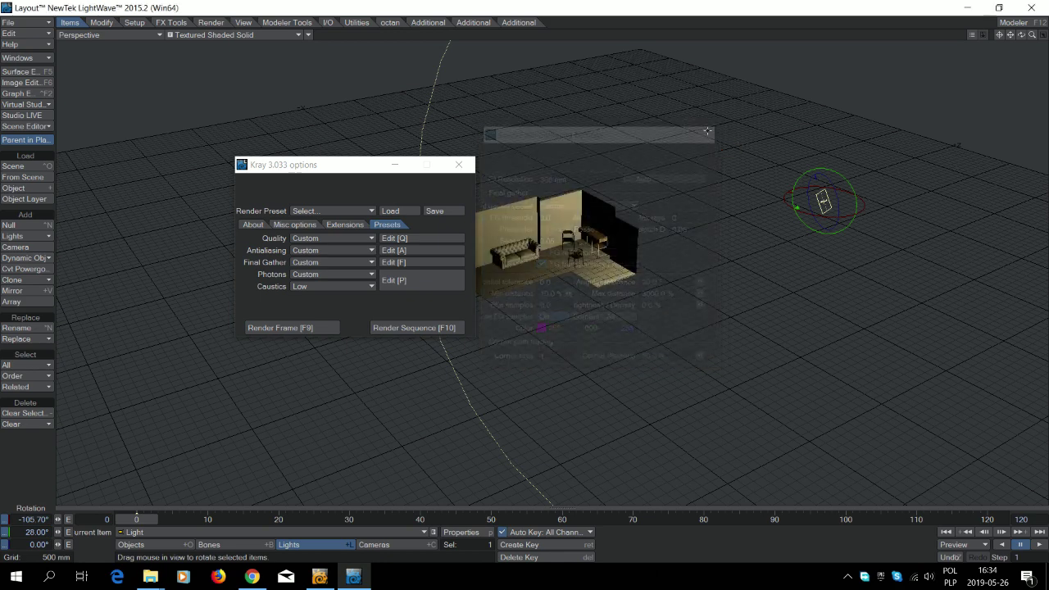
Add Kray's Physical Sky extension with an exposure of 5.0 and the sun light set to Off
left_click_drag(355, 174, 296, 160)
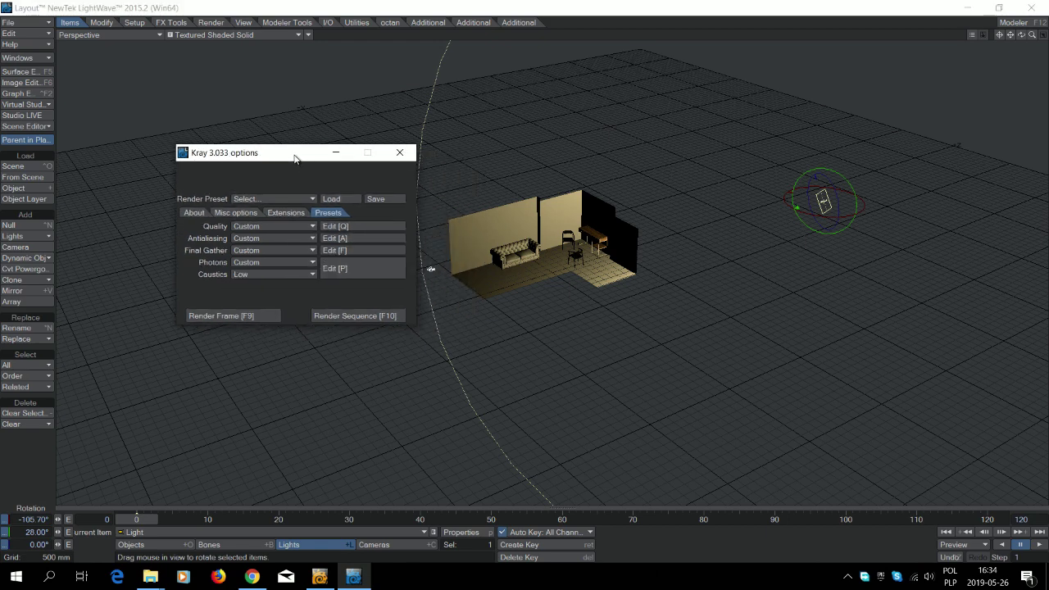
left_click(282, 214)
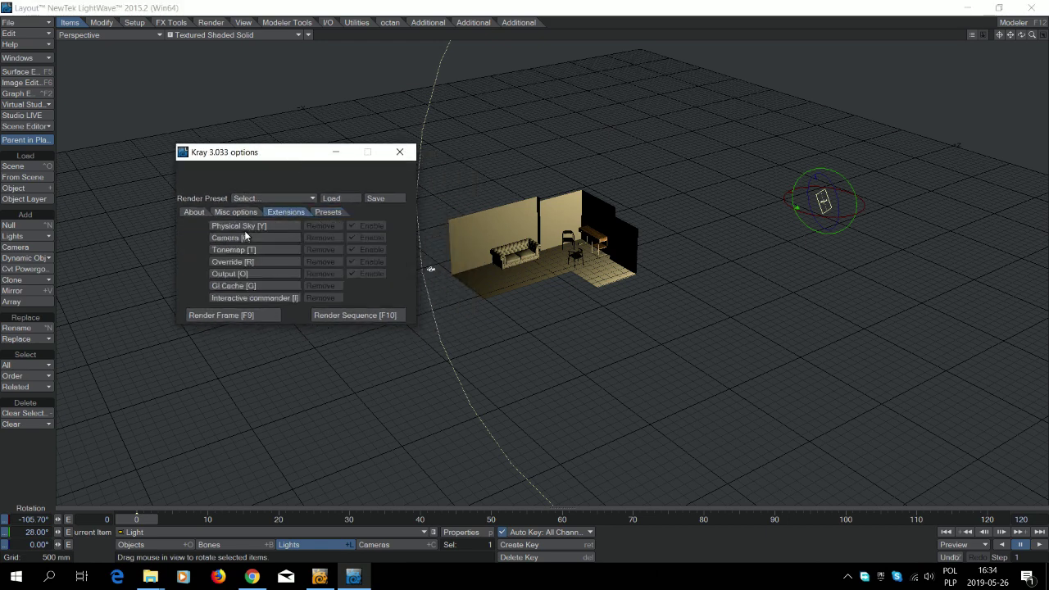
left_click(256, 226)
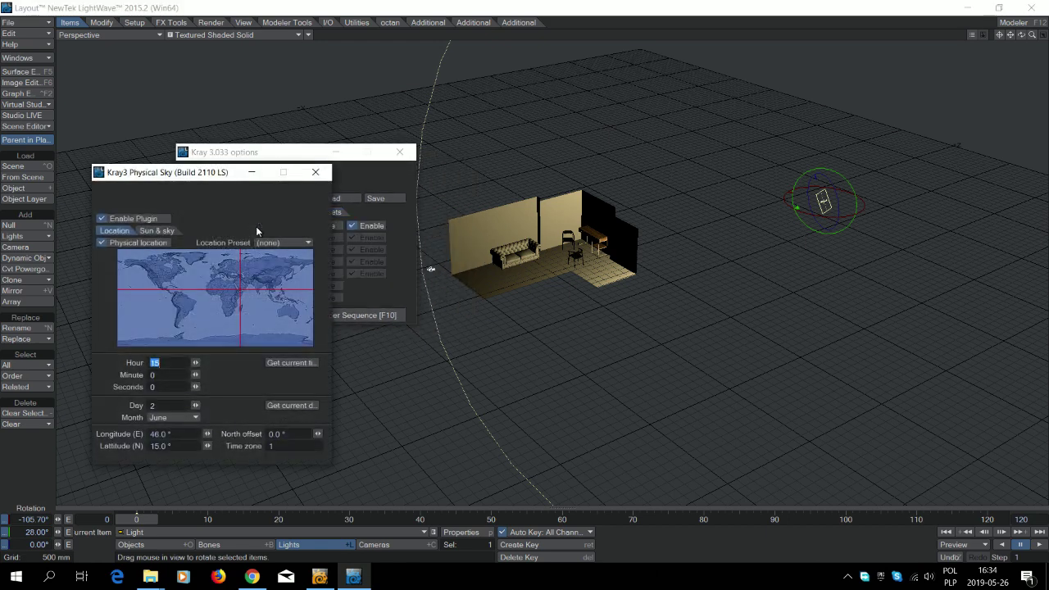
left_click(154, 231)
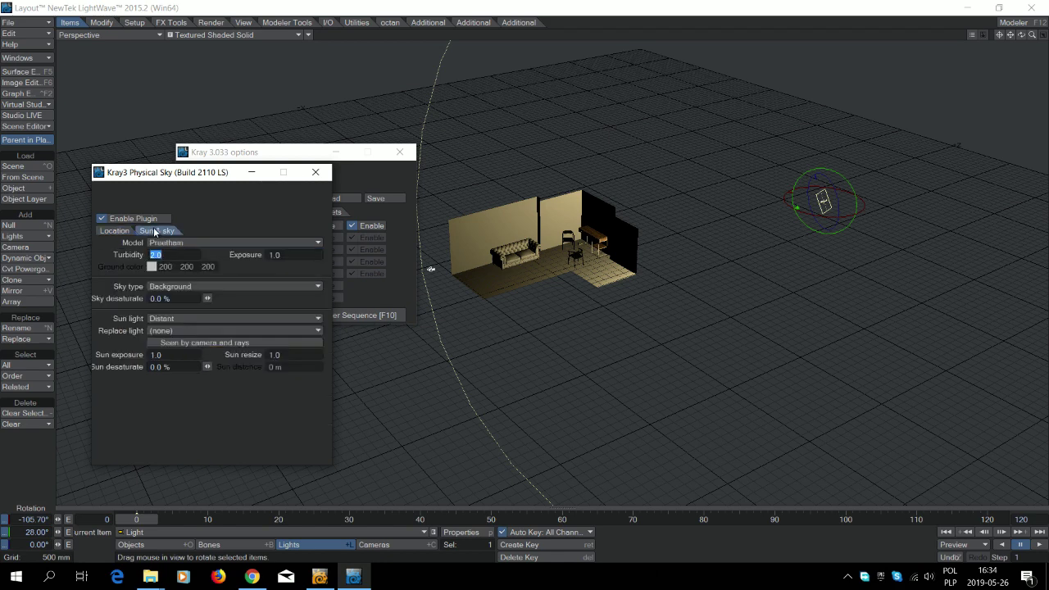
key("Tab")
type("5")
left_click(200, 318)
left_click(202, 310)
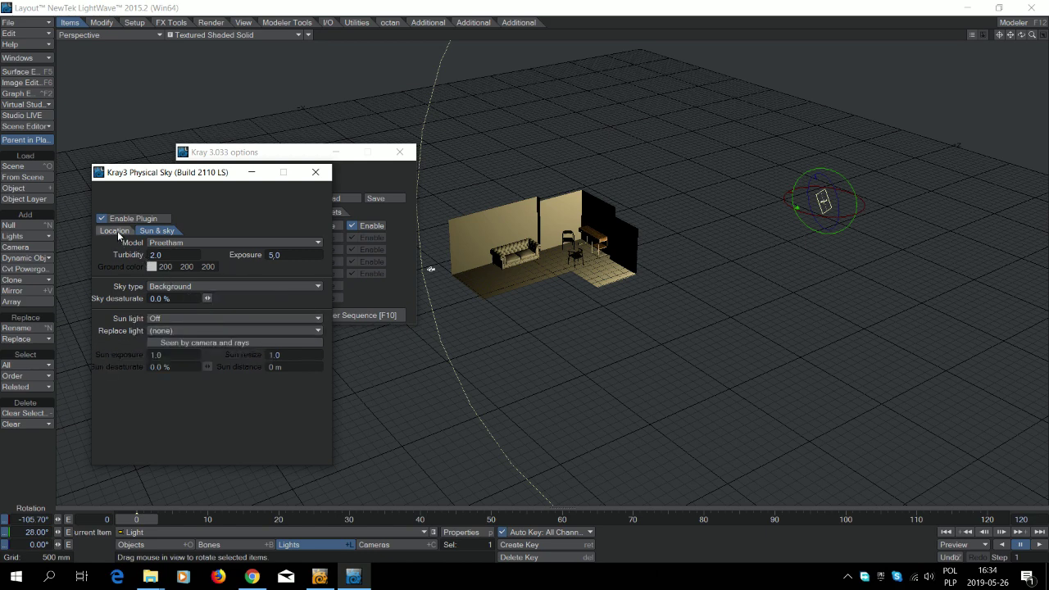
left_click(315, 173)
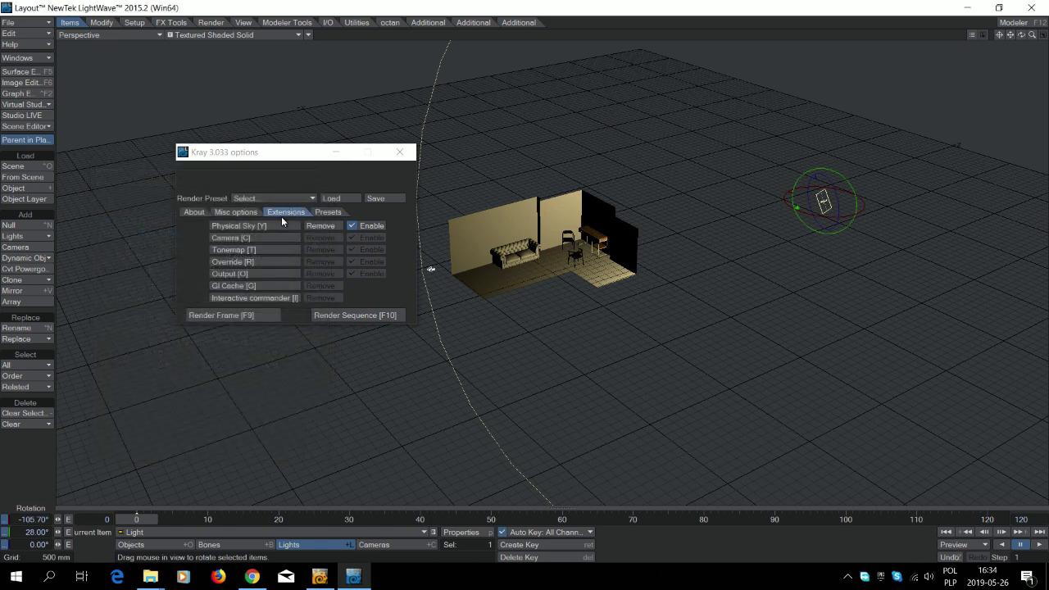
Add Kray's Camera extension, keeping the Lightwave camera mode and setting the pixel order to Progressive
left_click(259, 237)
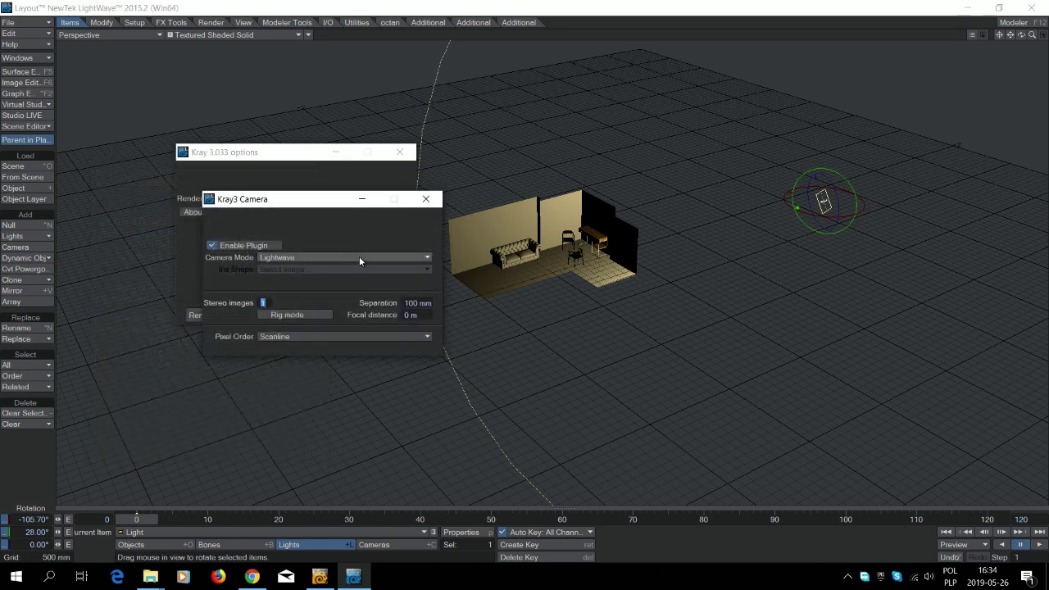
left_click(361, 258)
left_click(369, 259)
left_click(324, 335)
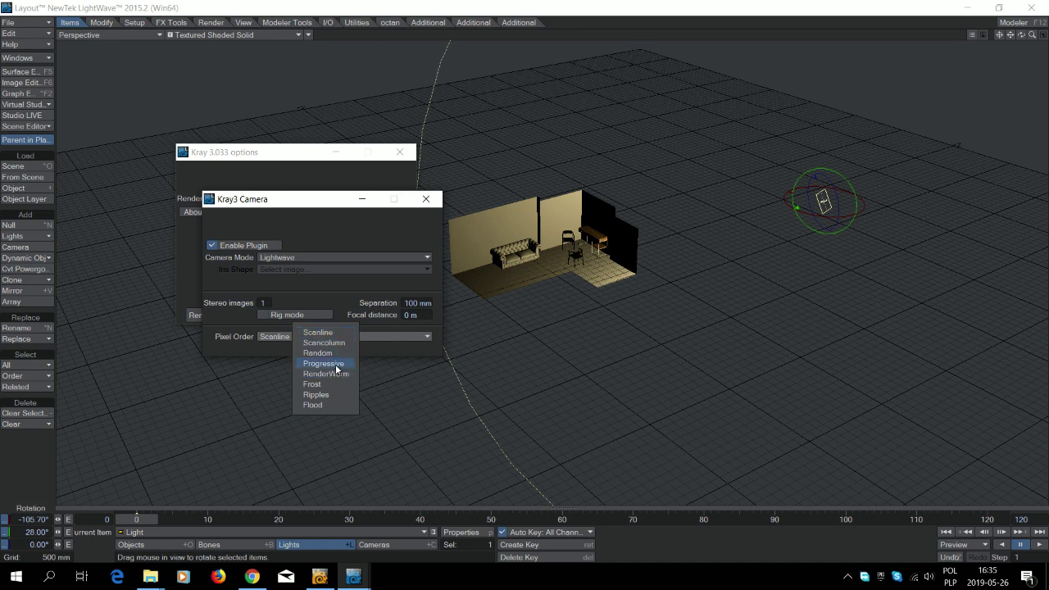
left_click(337, 363)
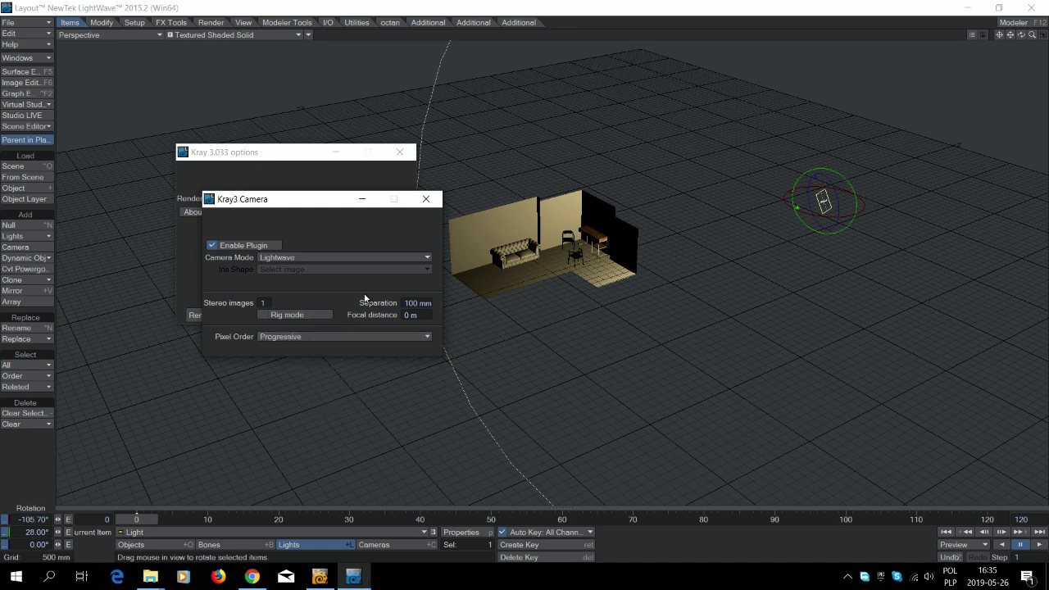
left_click(426, 201)
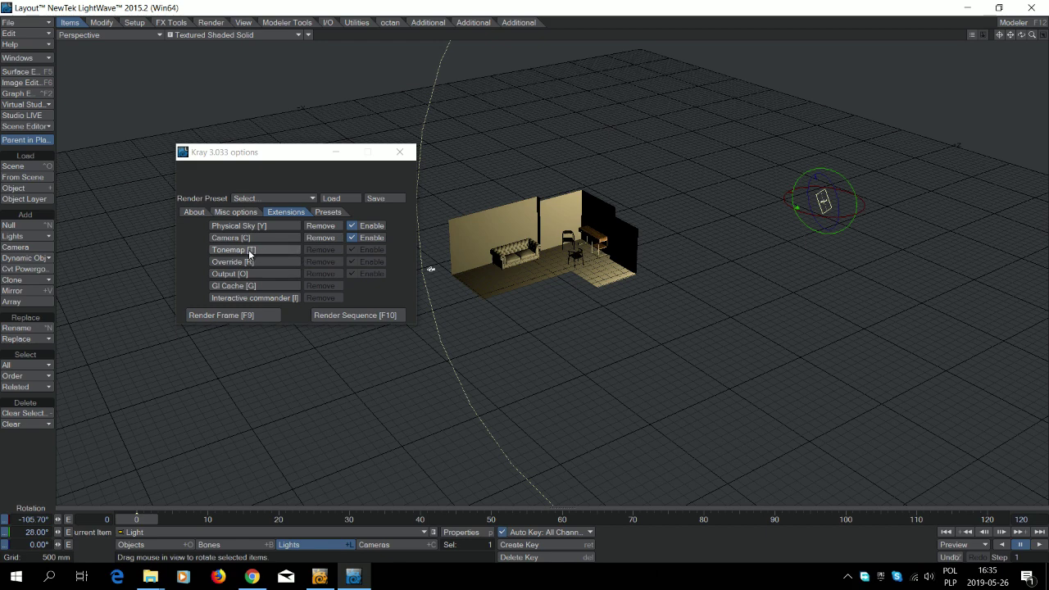
Add Kray's Tonemap extension and set its blending to 30%
left_click(250, 254)
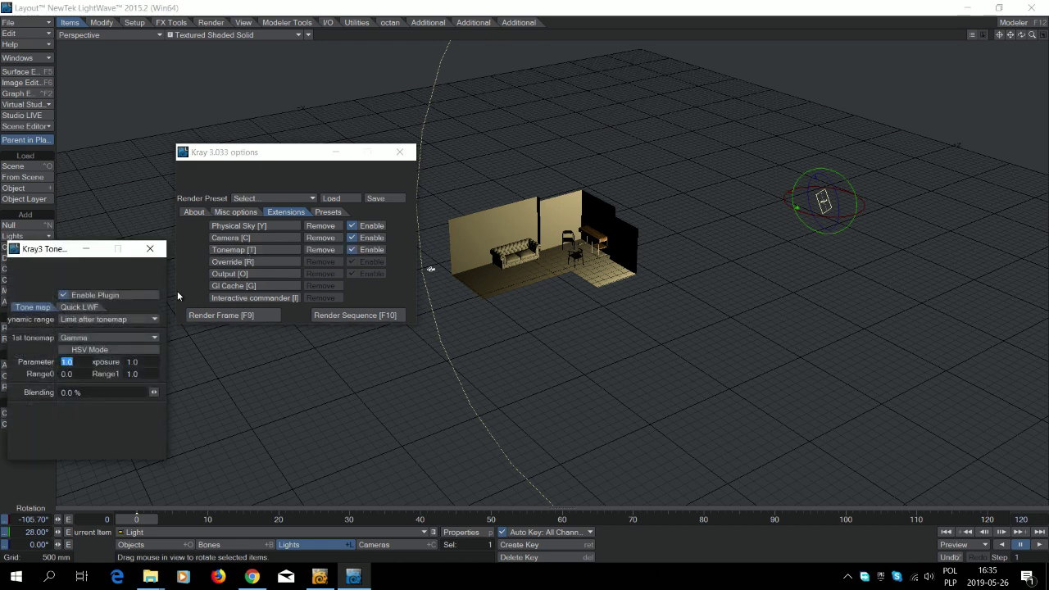
left_click_drag(69, 253, 188, 239)
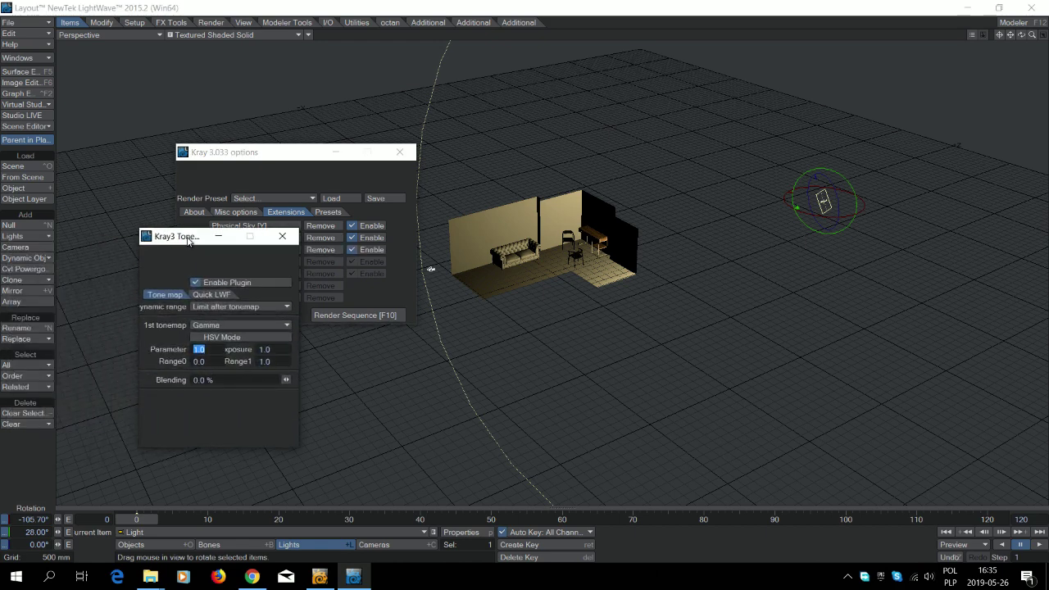
left_click(200, 380)
type("30")
key("Return")
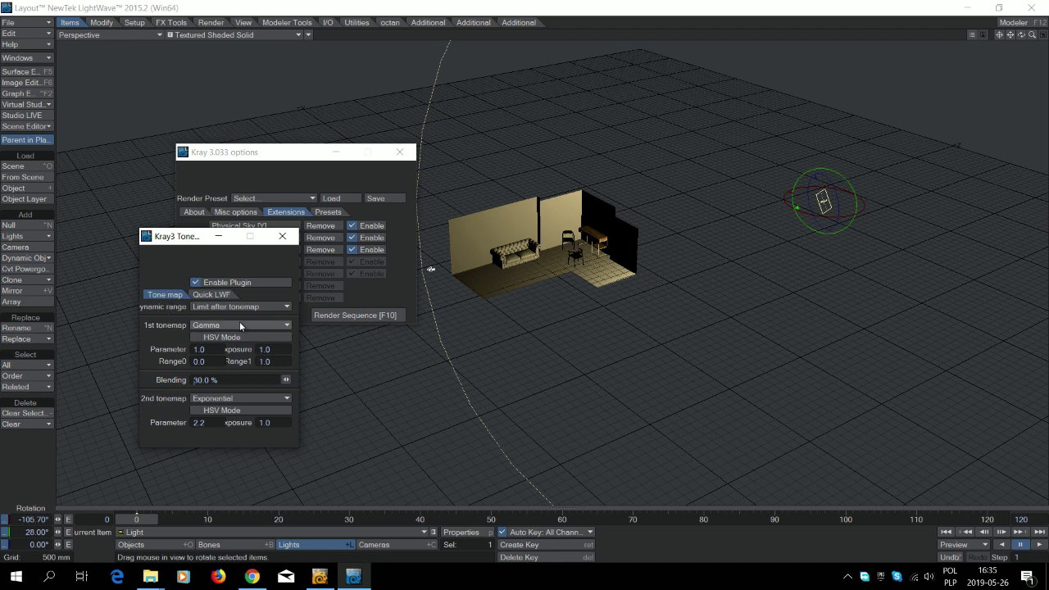
left_click(283, 238)
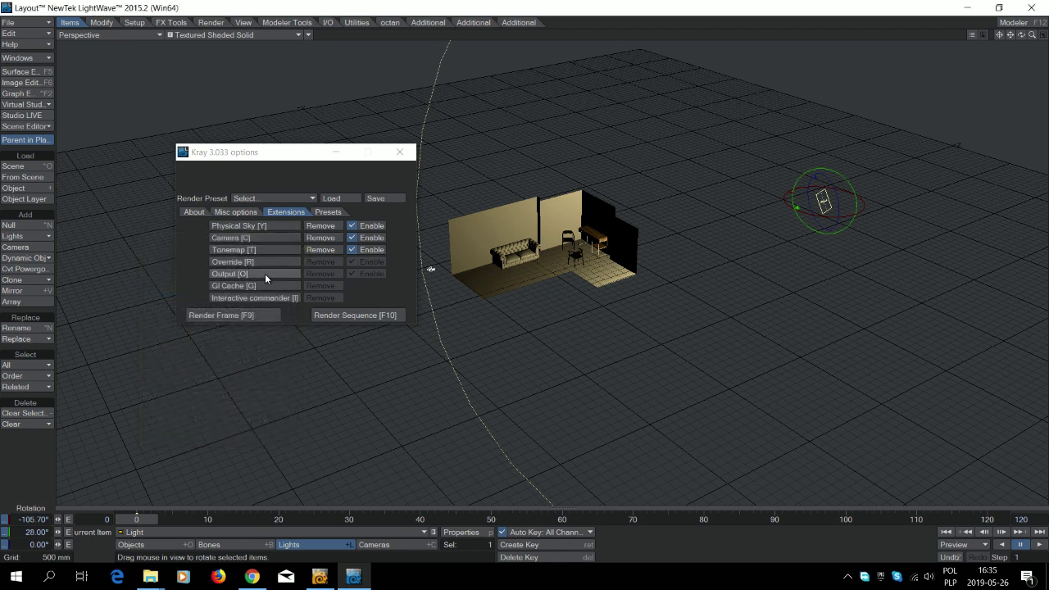
Add Kray's Interactive commander on its permanent command and copy "sett recurse 40;postprocess openimagedenoise;" from the kray_comands text file in Documents
left_click(267, 297)
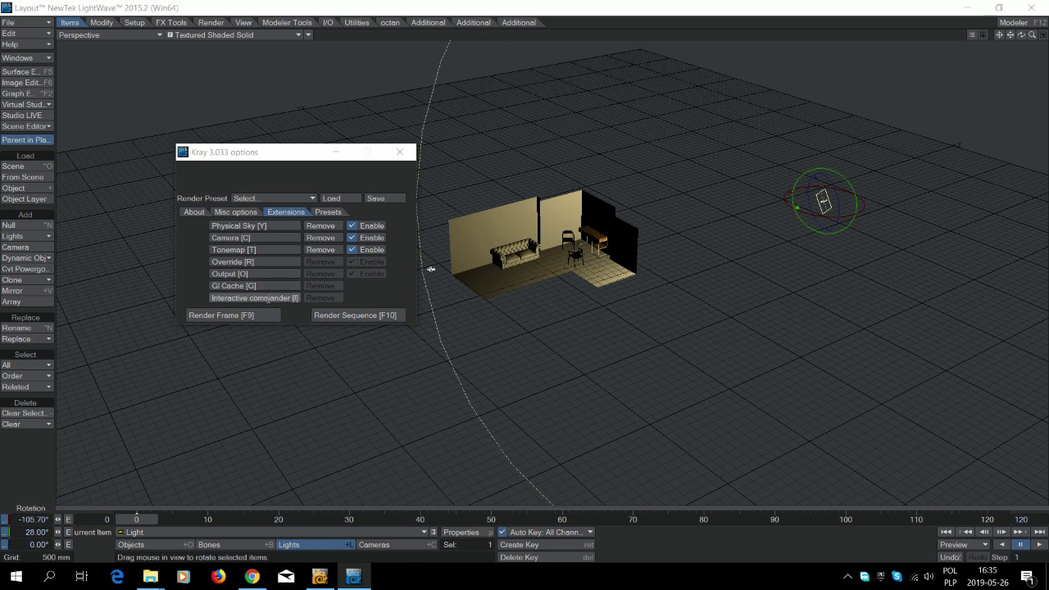
left_click(260, 284)
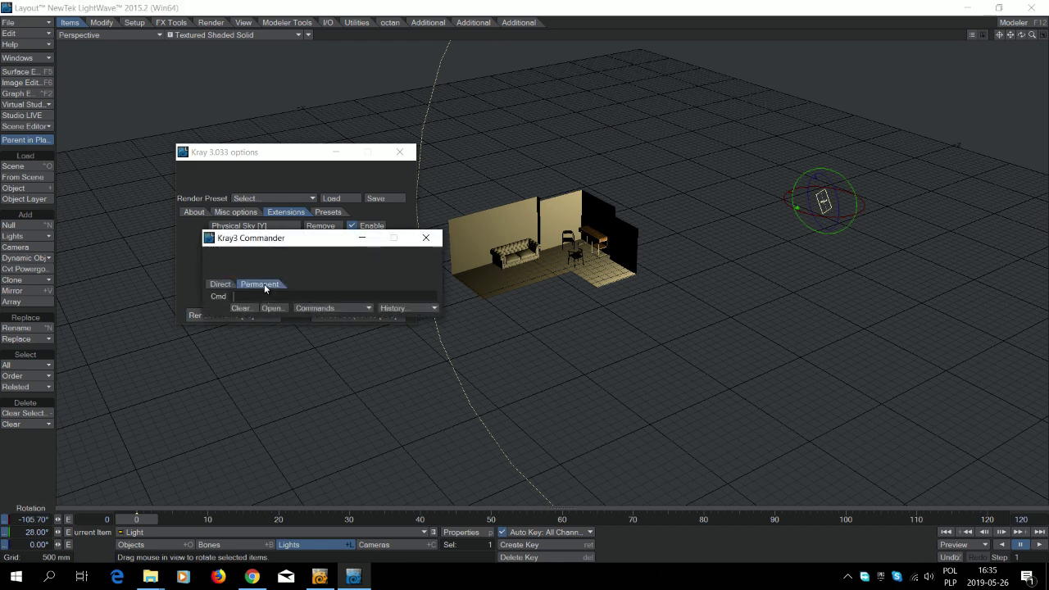
mouse_move(150, 577)
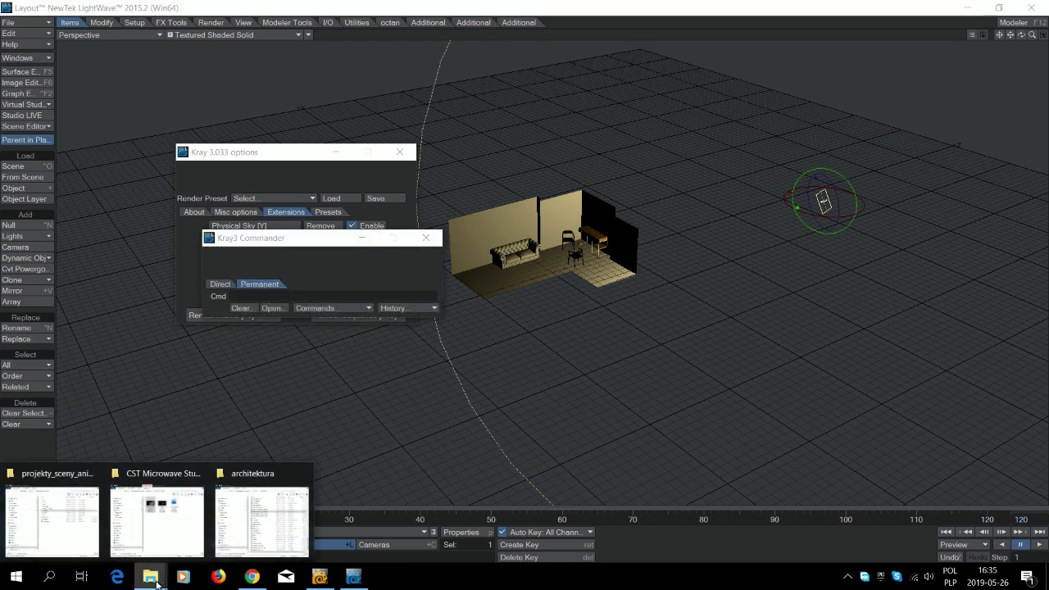
left_click(71, 522)
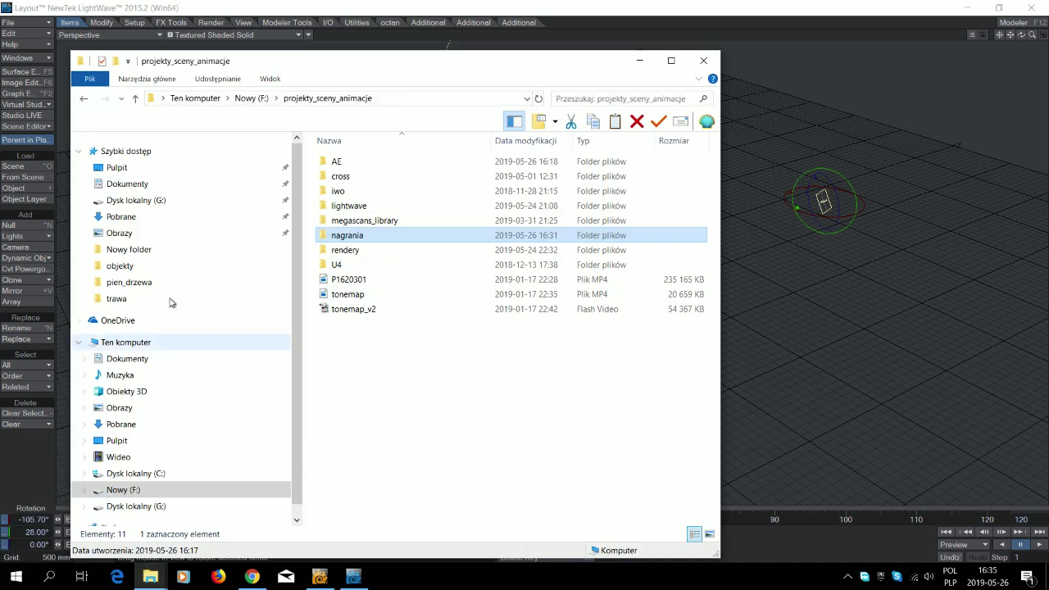
left_click(134, 185)
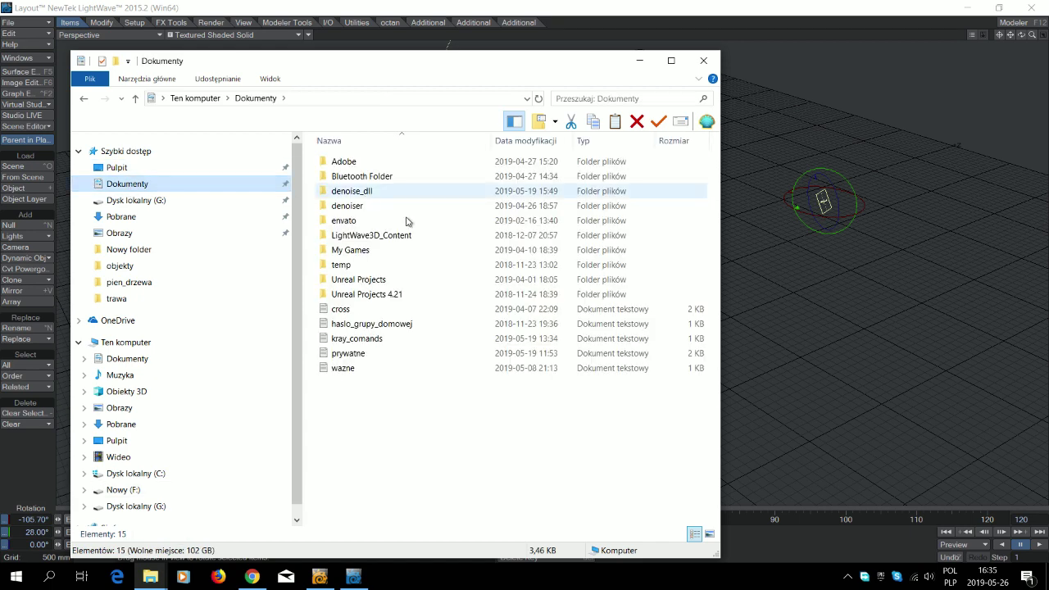
left_click(366, 342)
double_click(367, 340)
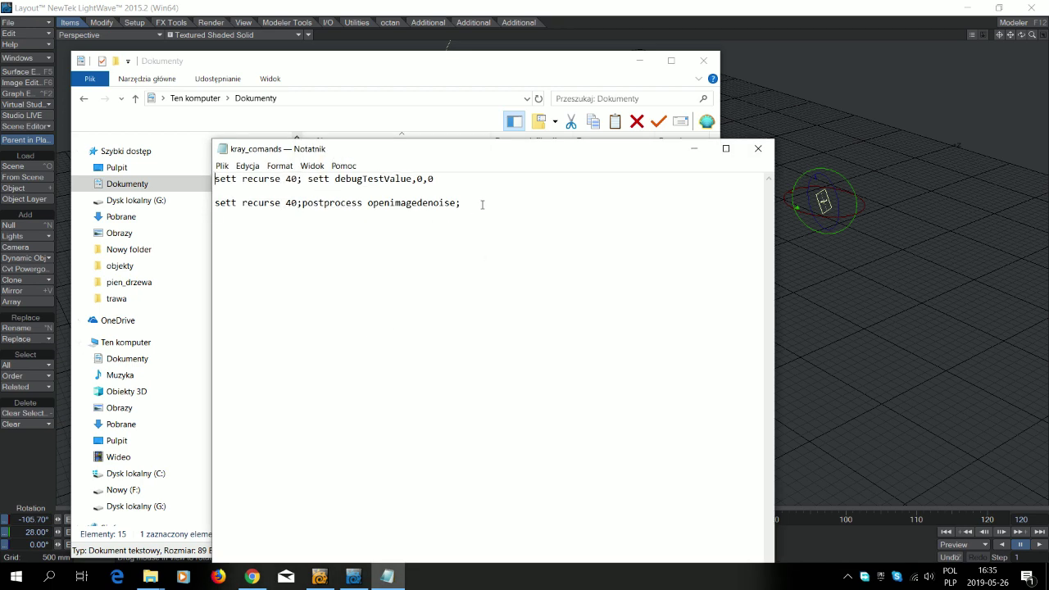
left_click_drag(452, 202, 210, 207)
key("ctrl+c")
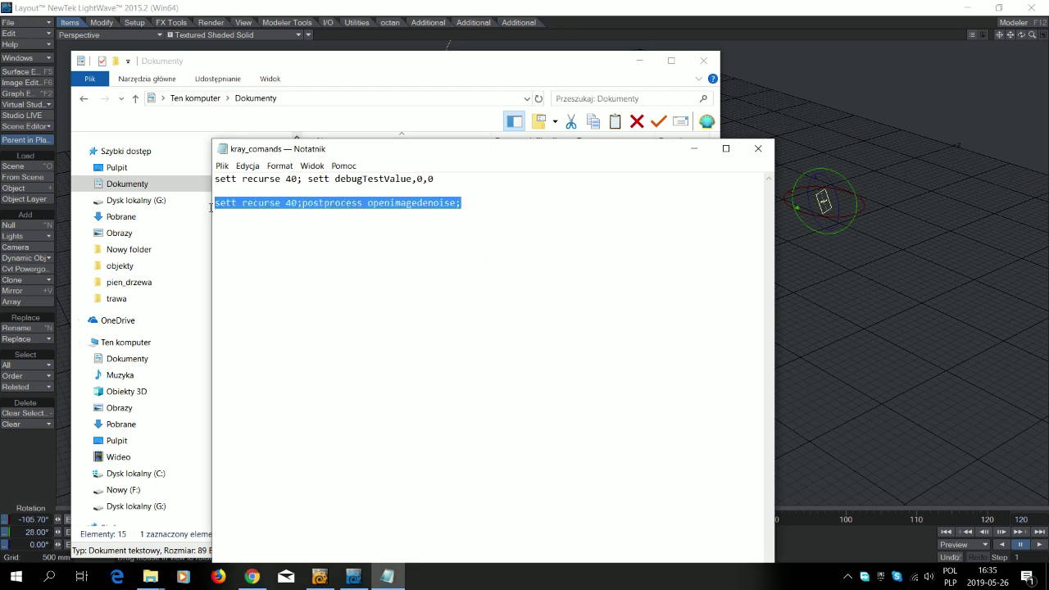
Return to LightWave Layout, paste the copied line as the permanent Kray command, and close the Kray options
left_click(616, 10)
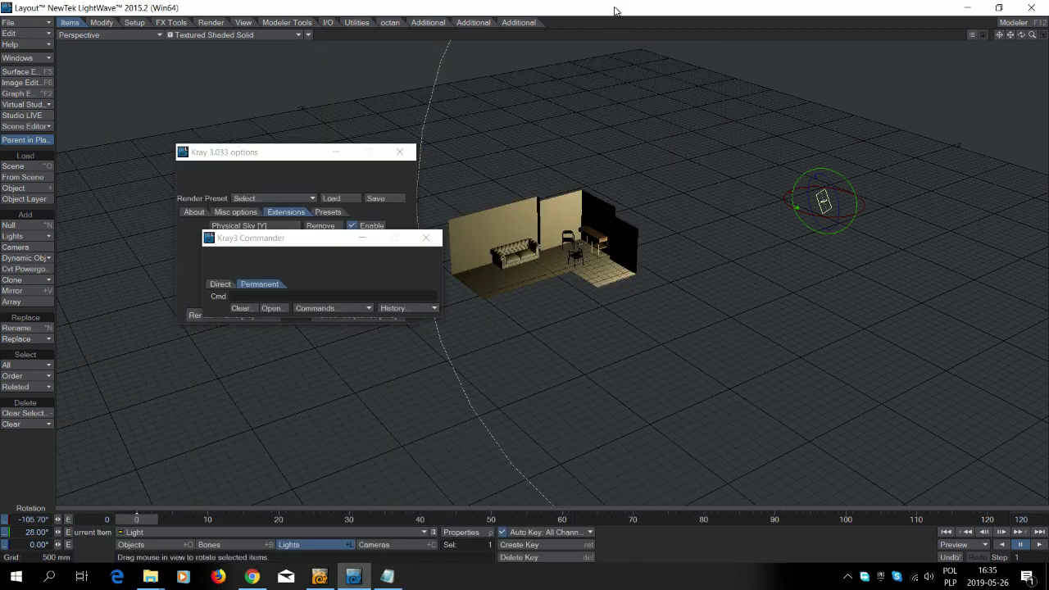
left_click(276, 295)
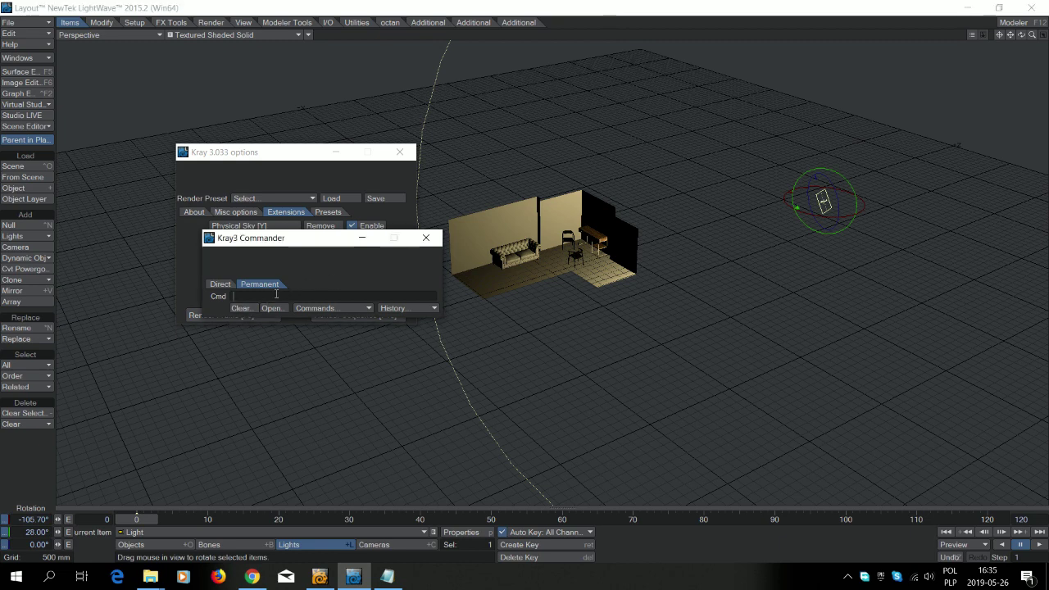
key("ctrl+v")
left_click(282, 297)
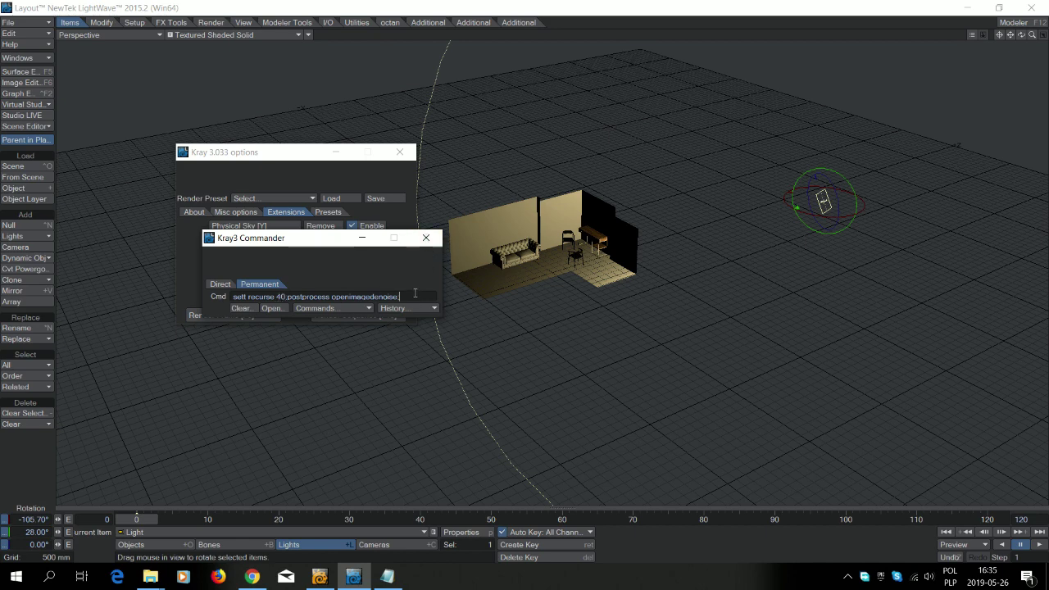
left_click(425, 237)
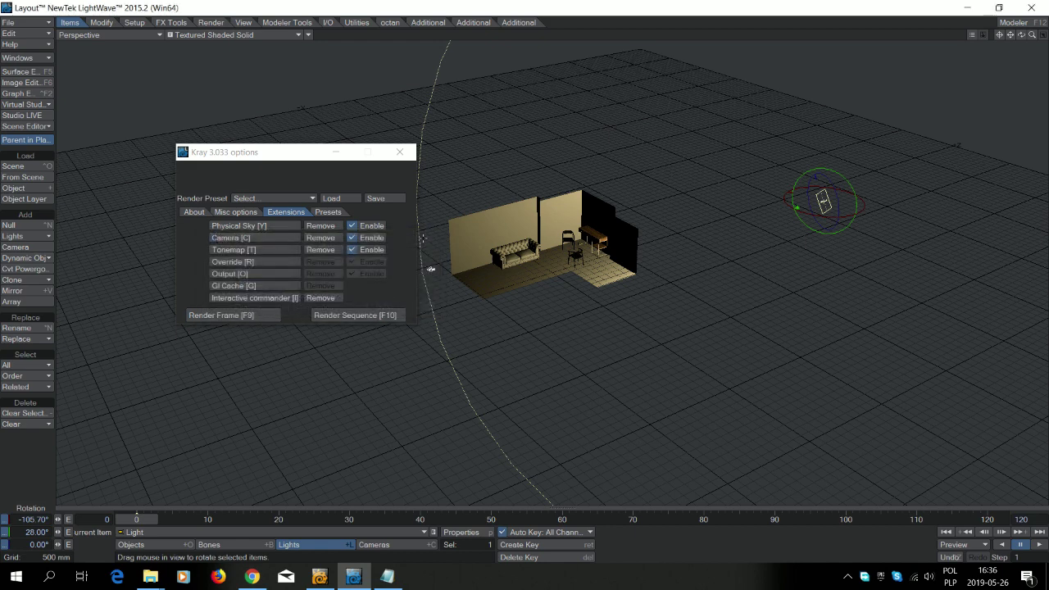
left_click(401, 153)
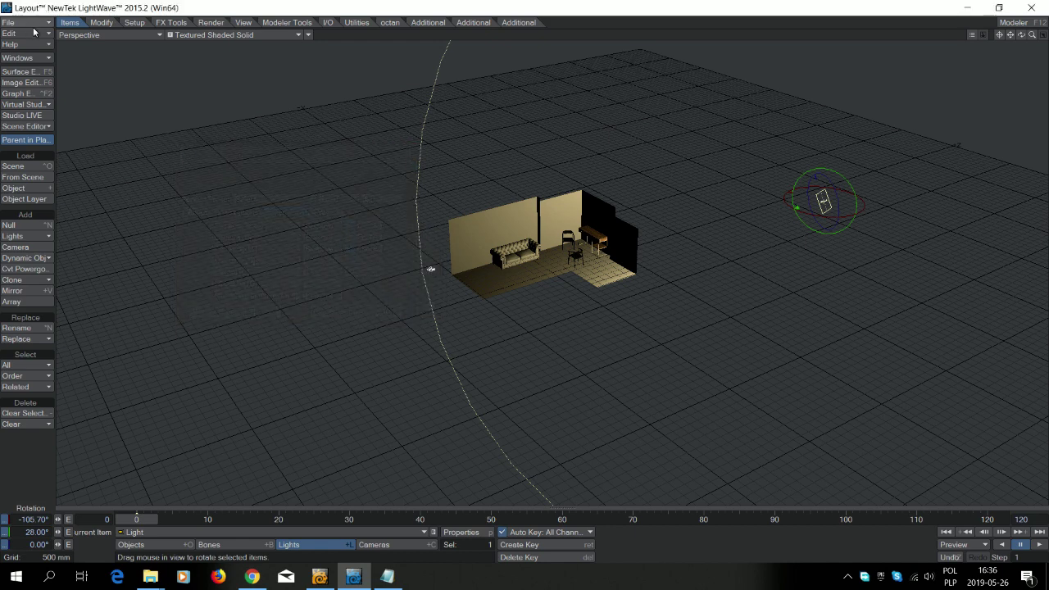
Save the scene as room_test, including all out-of-date object files
left_click(36, 22)
mouse_move(38, 64)
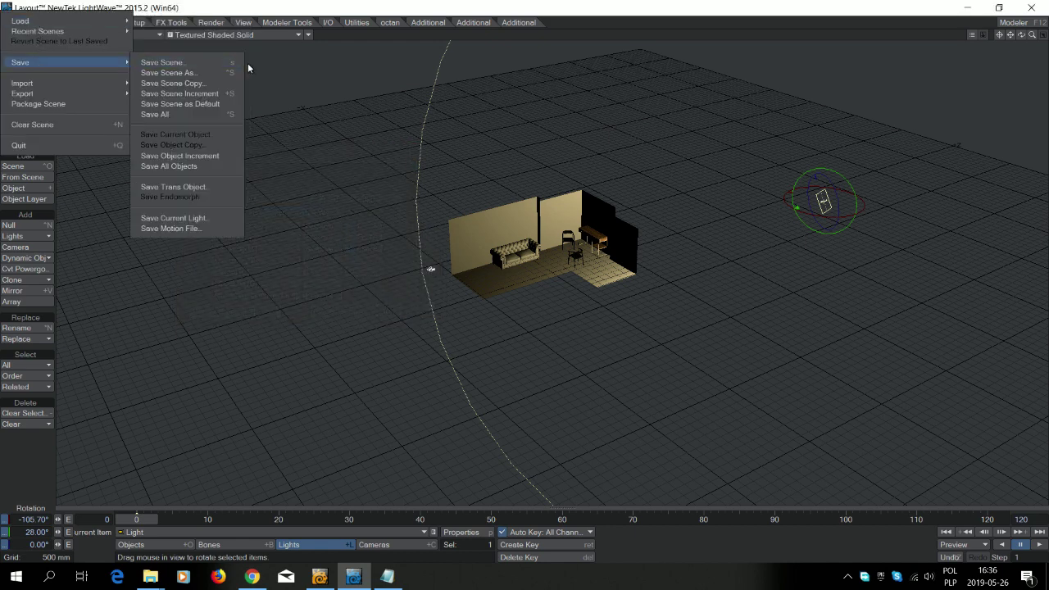
left_click(194, 72)
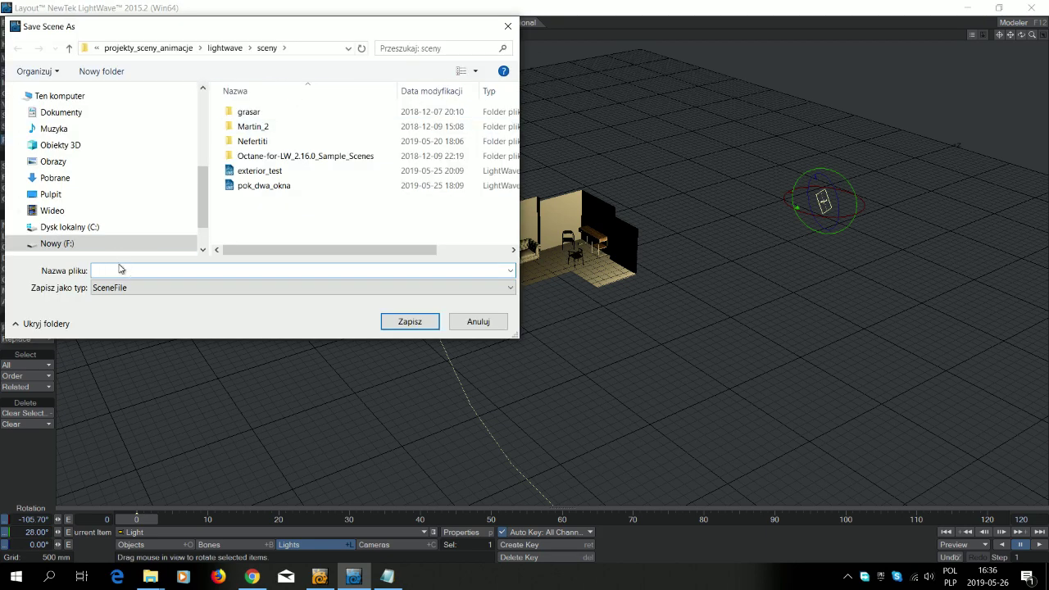
type("room_test")
key("Return")
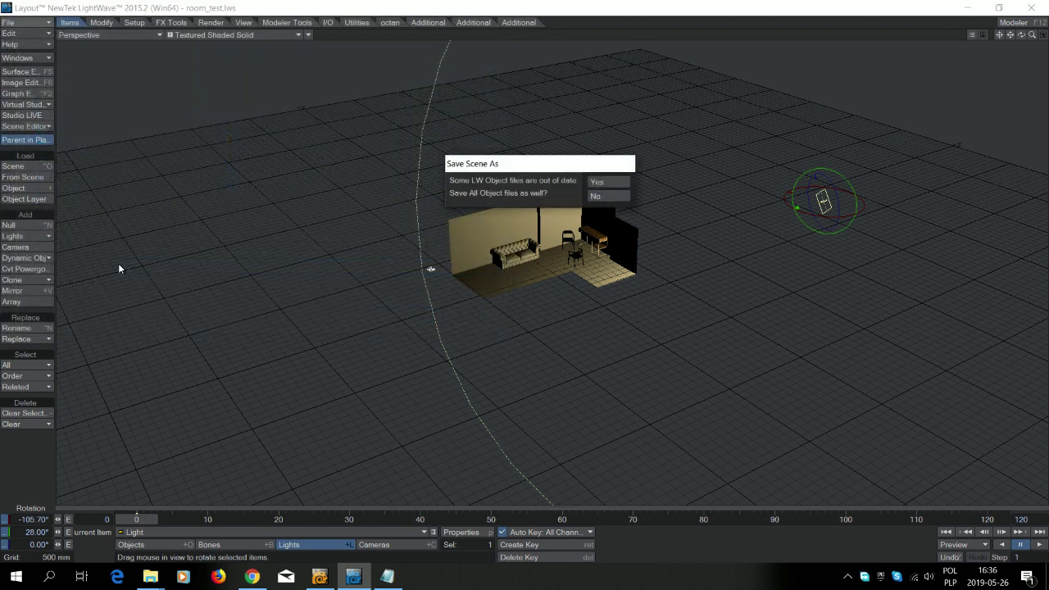
left_click(598, 182)
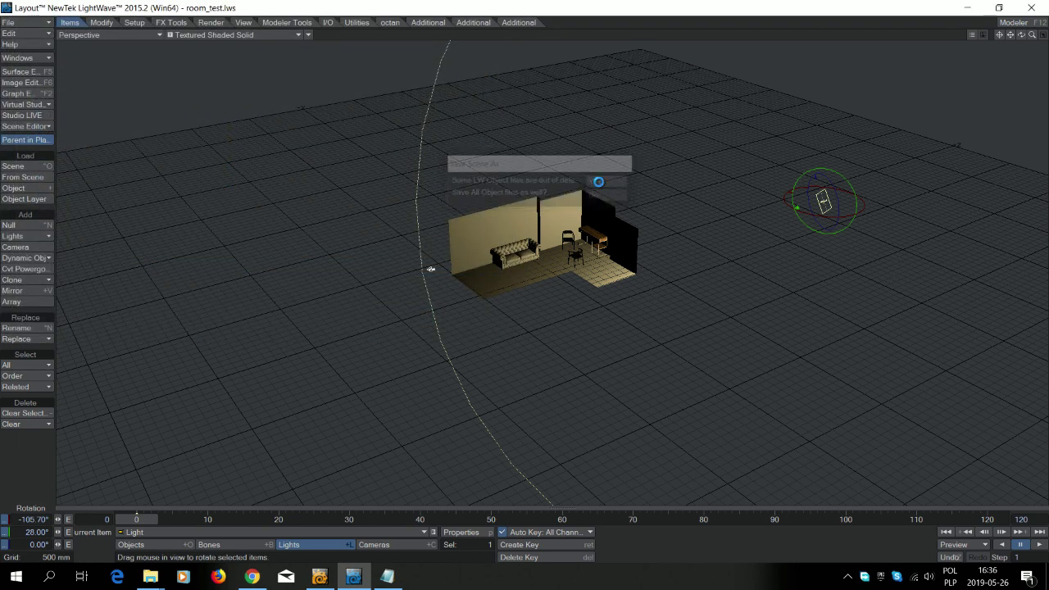
Switch the viewport to Camera View, render a test frame with LightWave's native renderer and dismiss the result
left_click(140, 37)
left_click(138, 107)
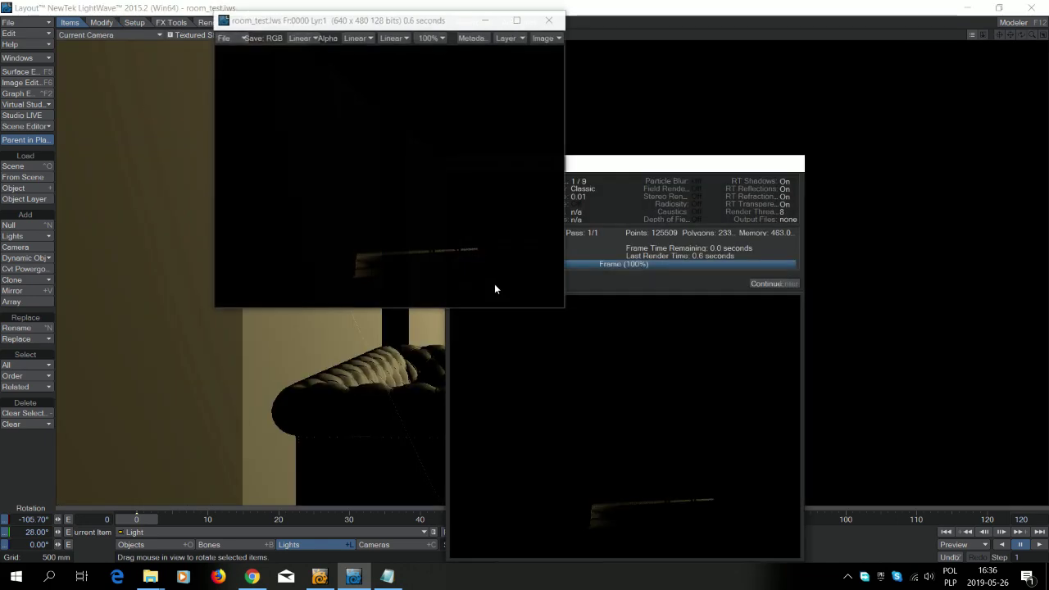
left_click(485, 287)
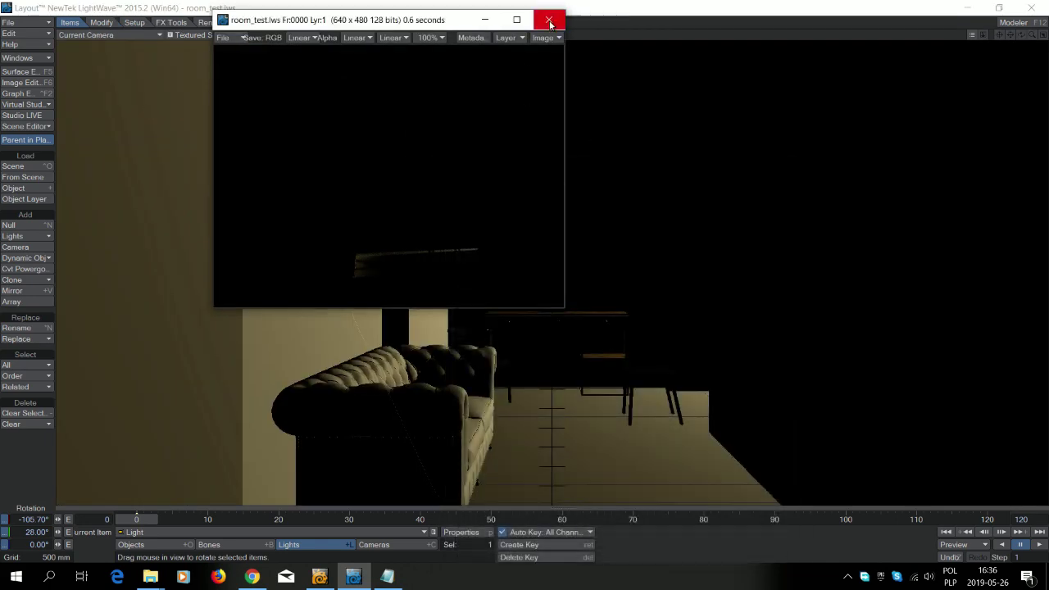
left_click(548, 20)
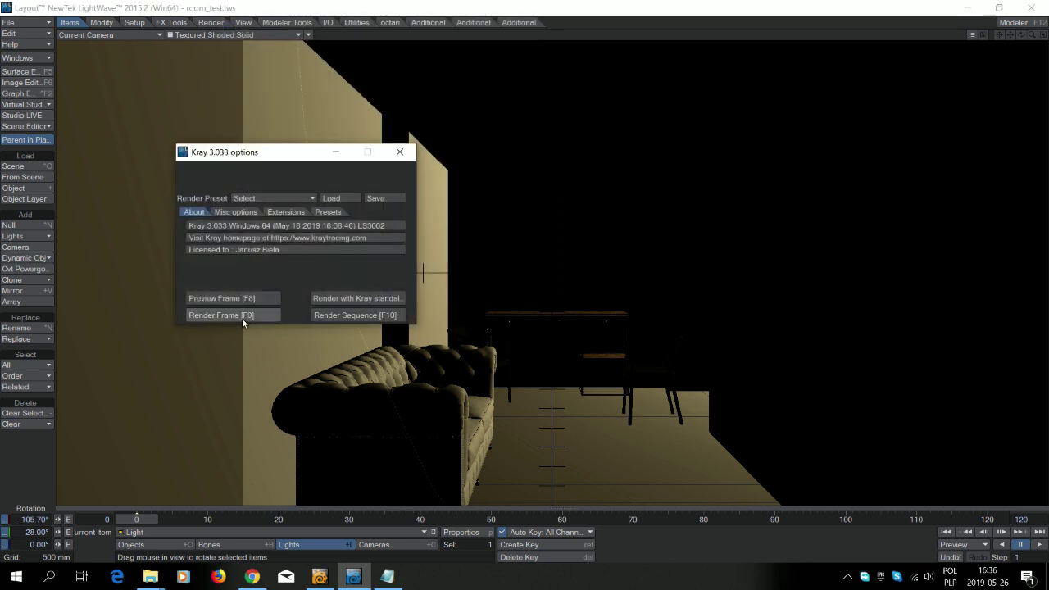
Render the current frame with Kray and close the rendered image and log
left_click(247, 316)
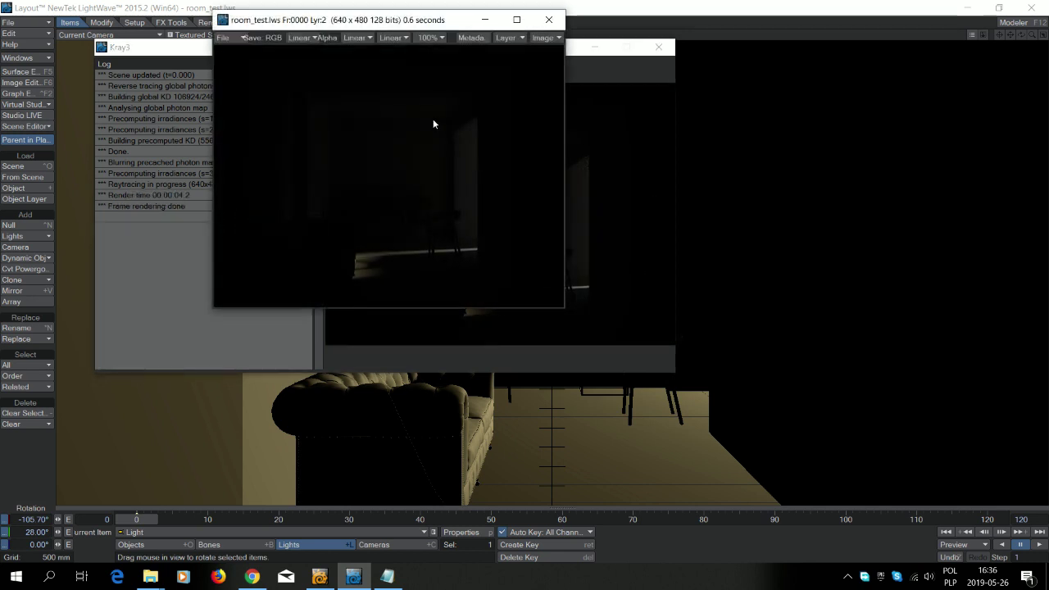
left_click(548, 19)
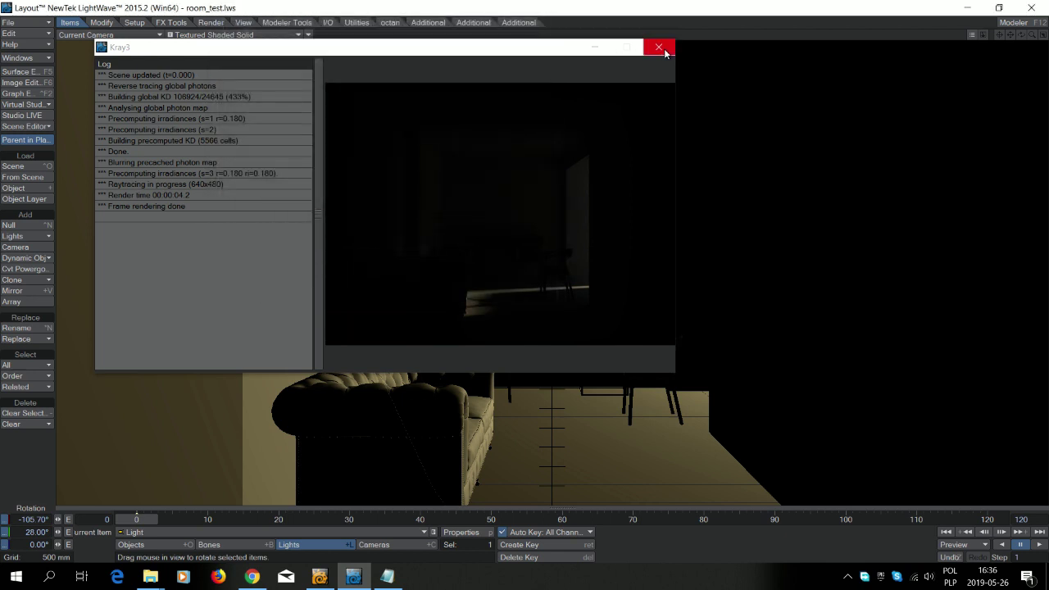
left_click(659, 47)
Set the lem surface of room_test to 500% luminosity and 0% diffuse
left_click(24, 71)
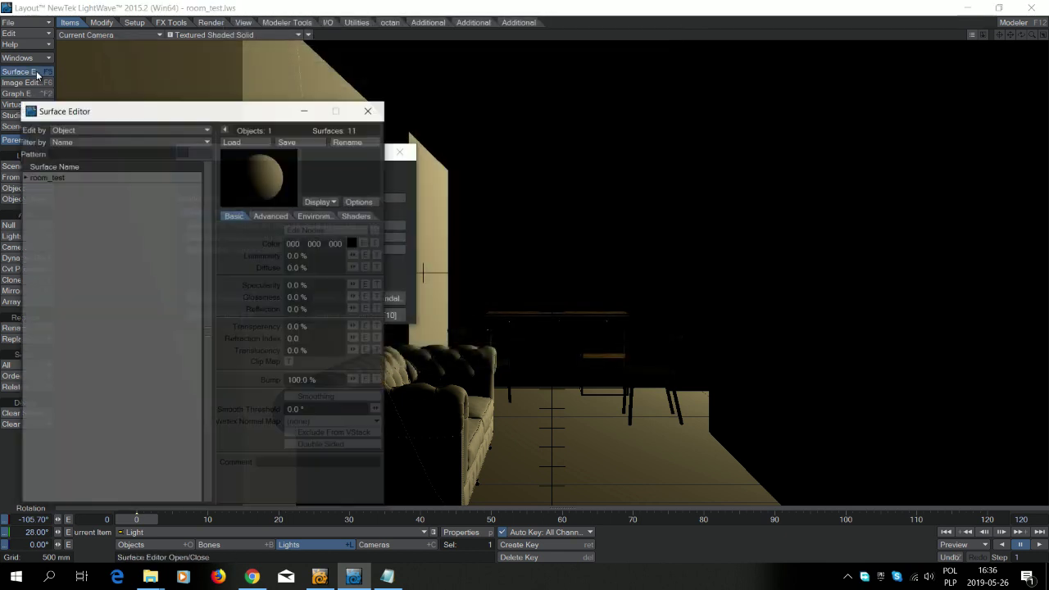
left_click(25, 177)
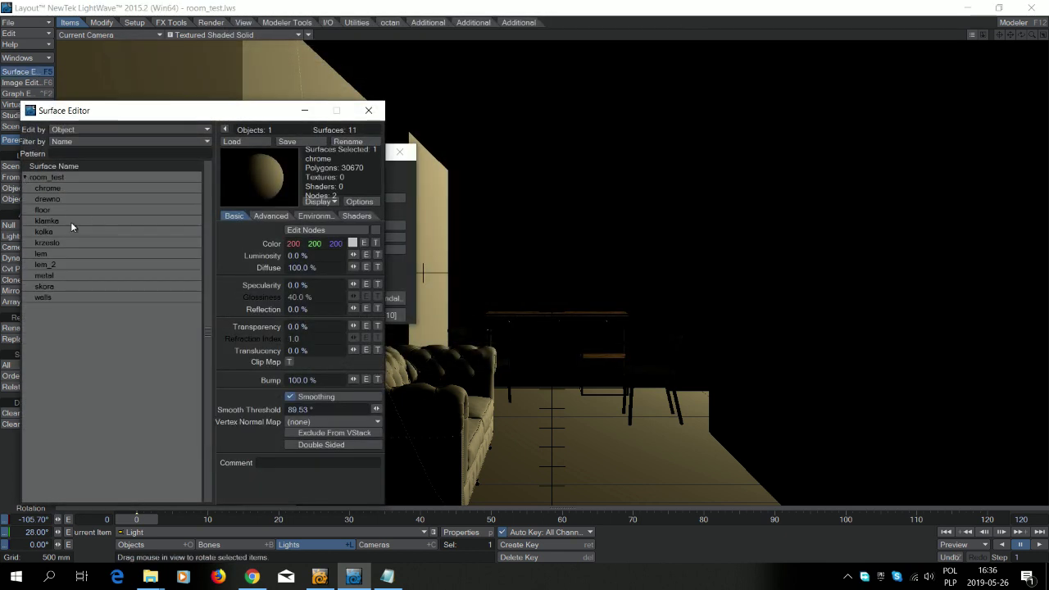
left_click(76, 254)
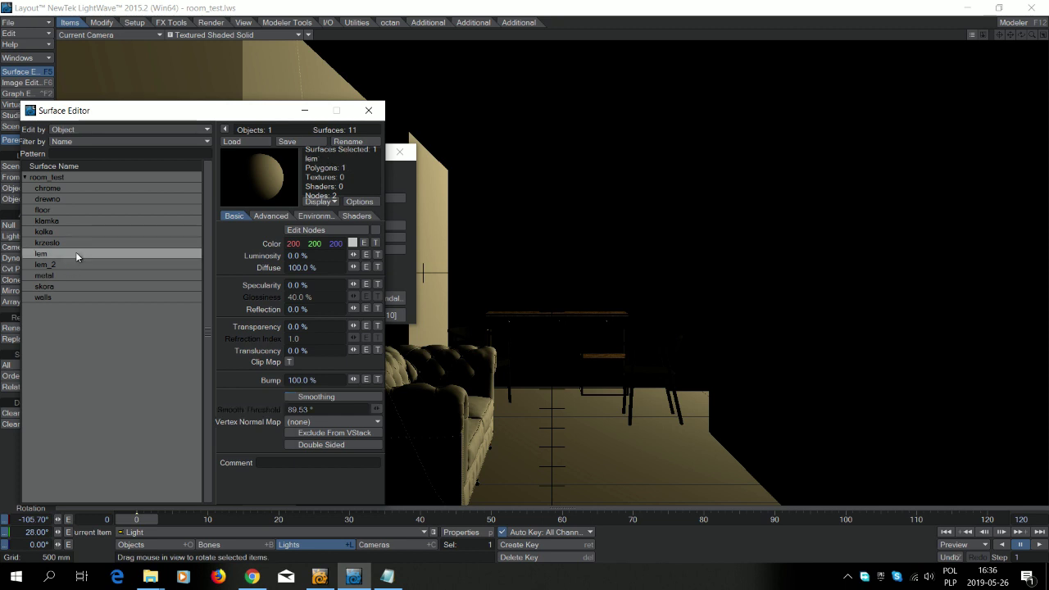
left_click(337, 255)
type("500")
key("Tab")
type("0")
key("Return")
left_click(368, 112)
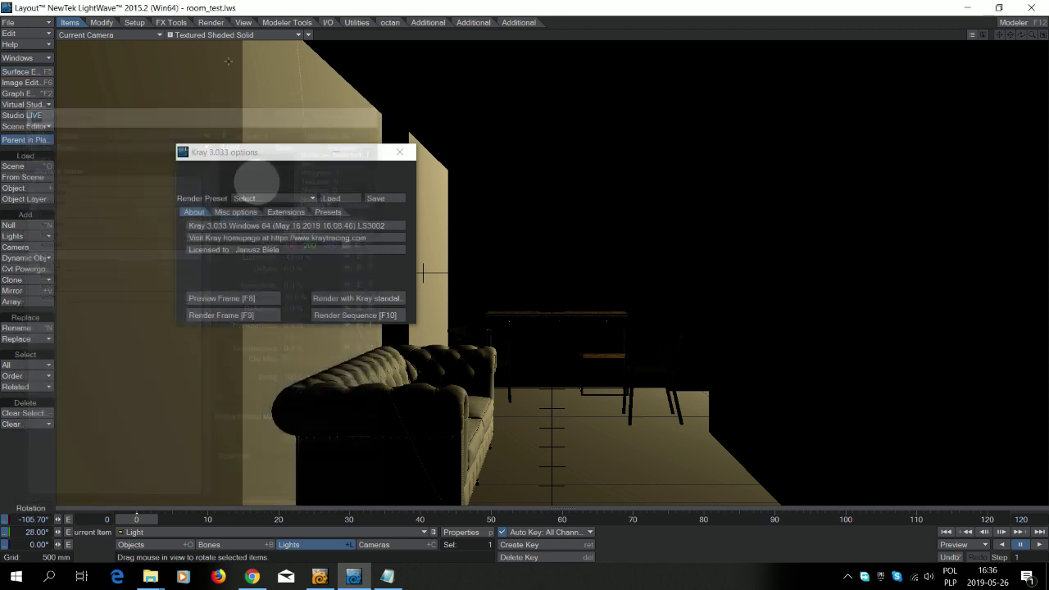
Select the camera and switch the viewport to Perspective, turned to show the room's window side
left_click(398, 154)
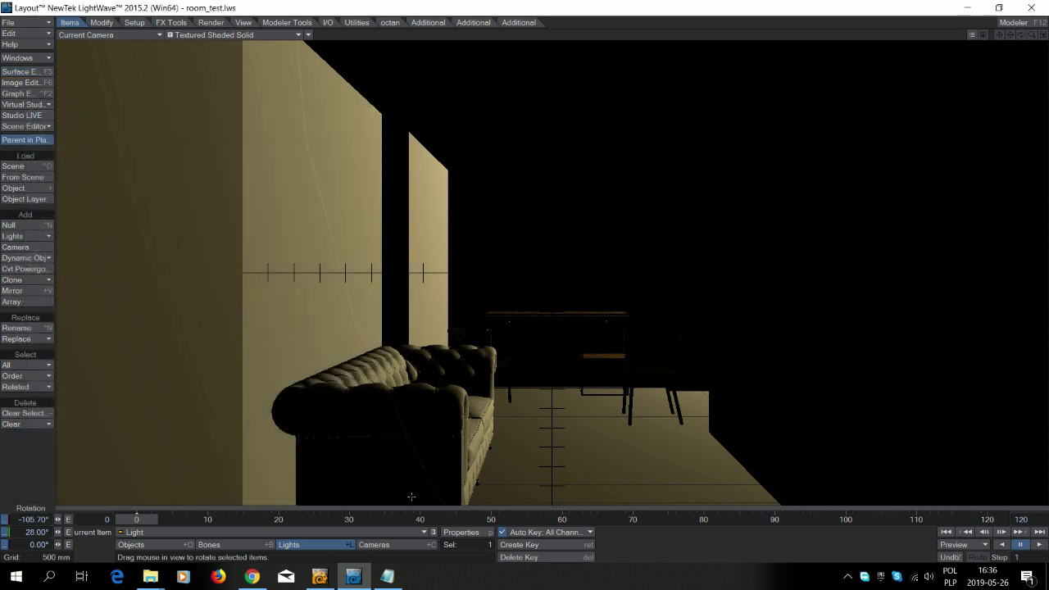
left_click(396, 548)
left_click(141, 36)
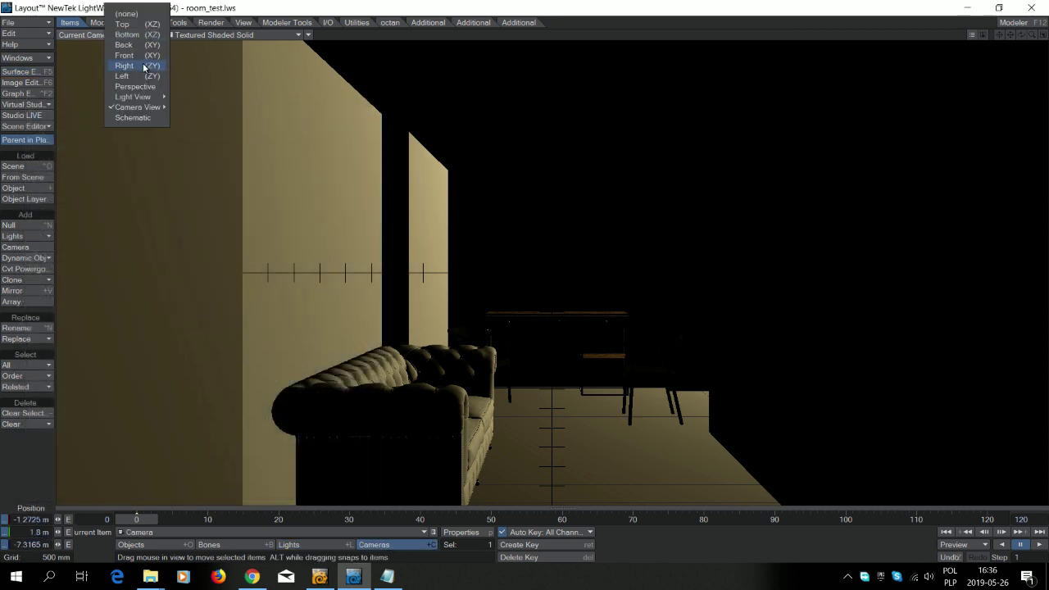
left_click(136, 86)
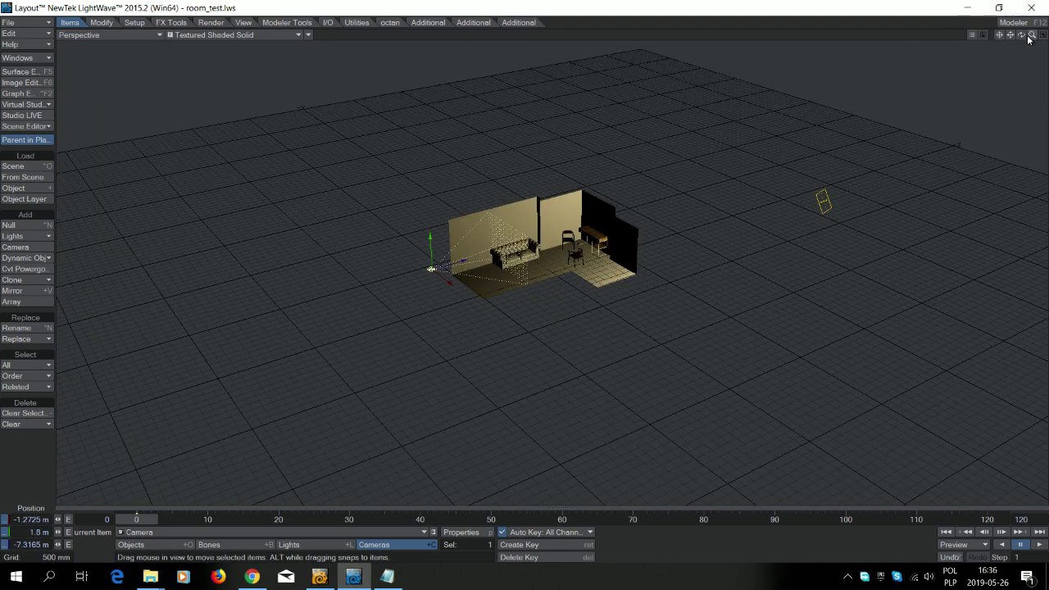
left_click_drag(1022, 34, 840, 52)
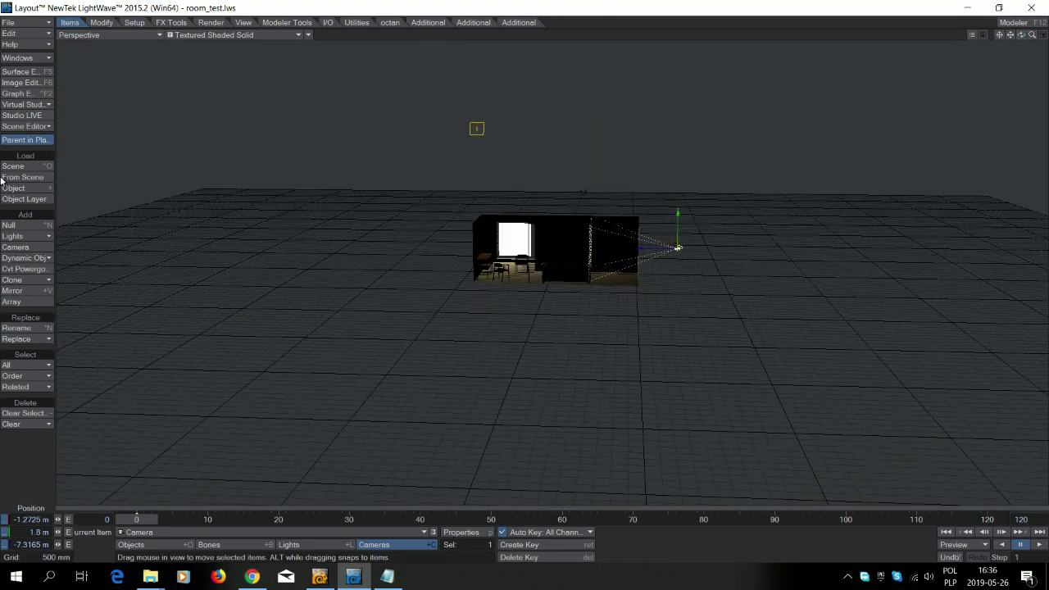
Set the lem surface of room_test to white (255, 255, 255) with 500% luminosity
left_click(23, 71)
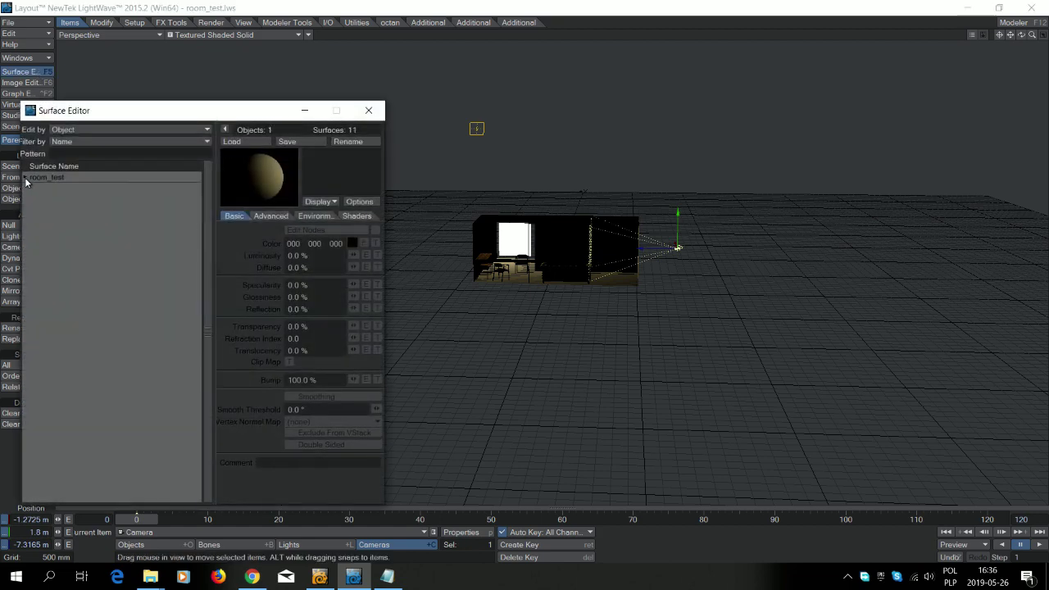
left_click(25, 177)
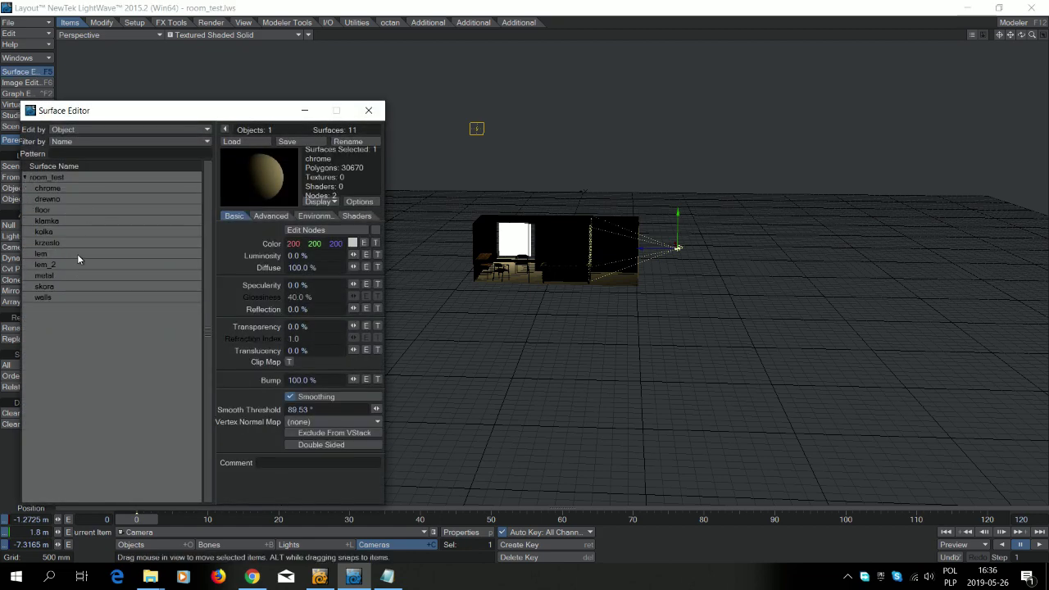
left_click(128, 255)
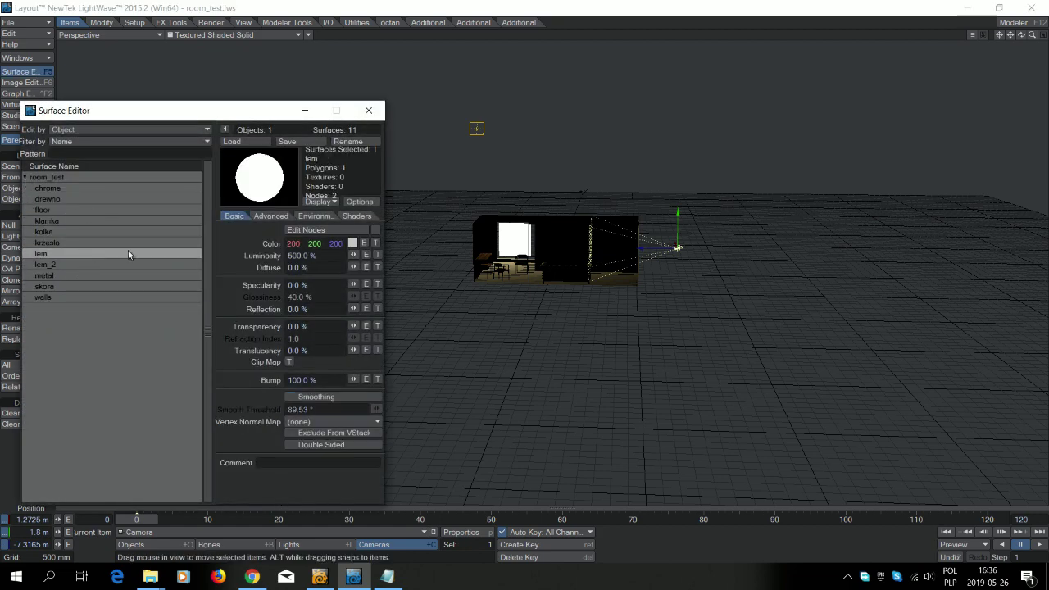
left_click(352, 242)
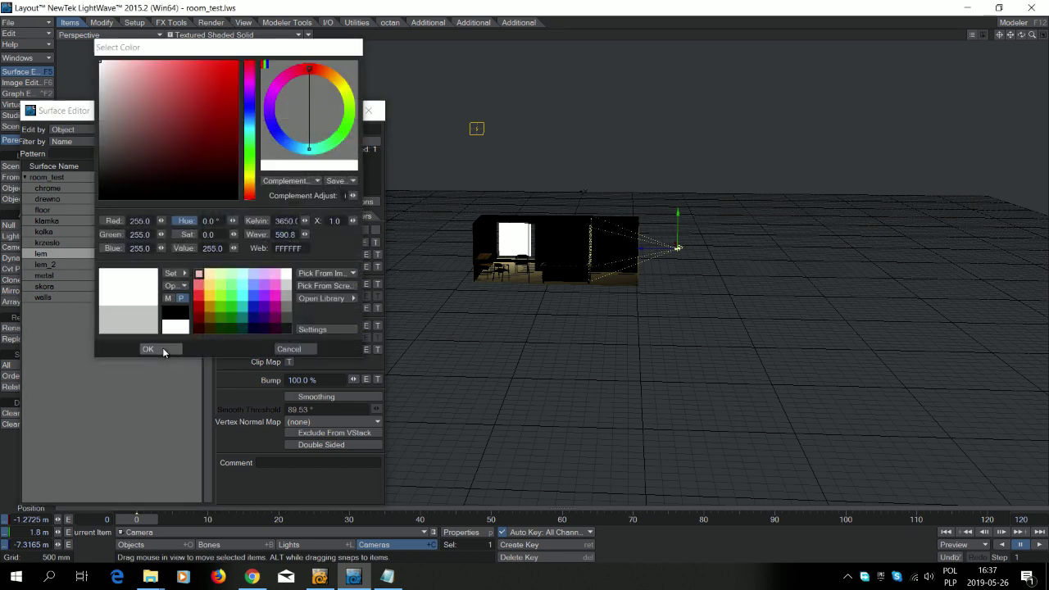
left_click(162, 348)
left_click(324, 256)
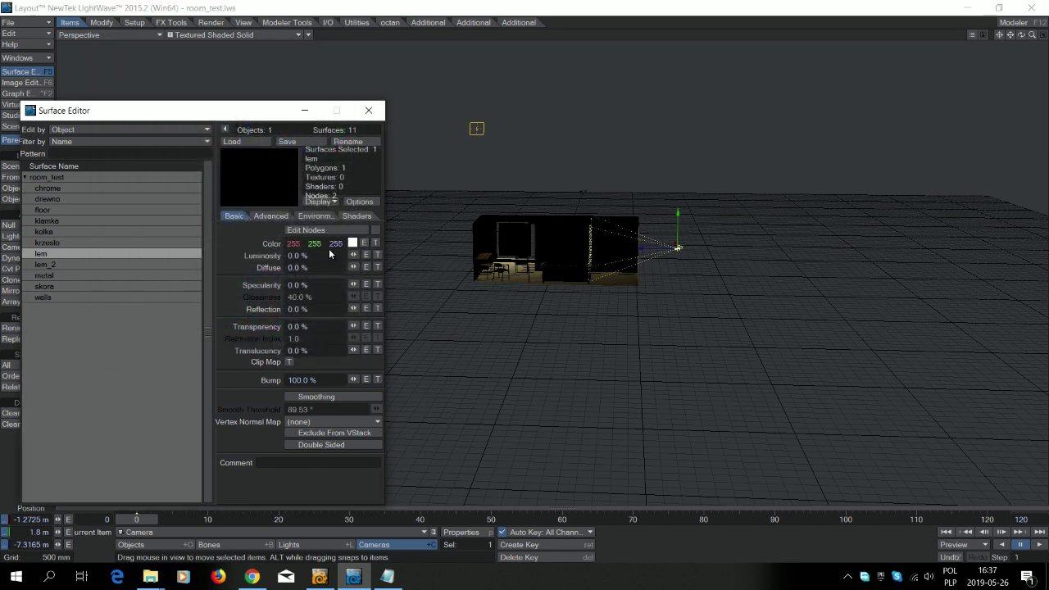
type("500")
key("Return")
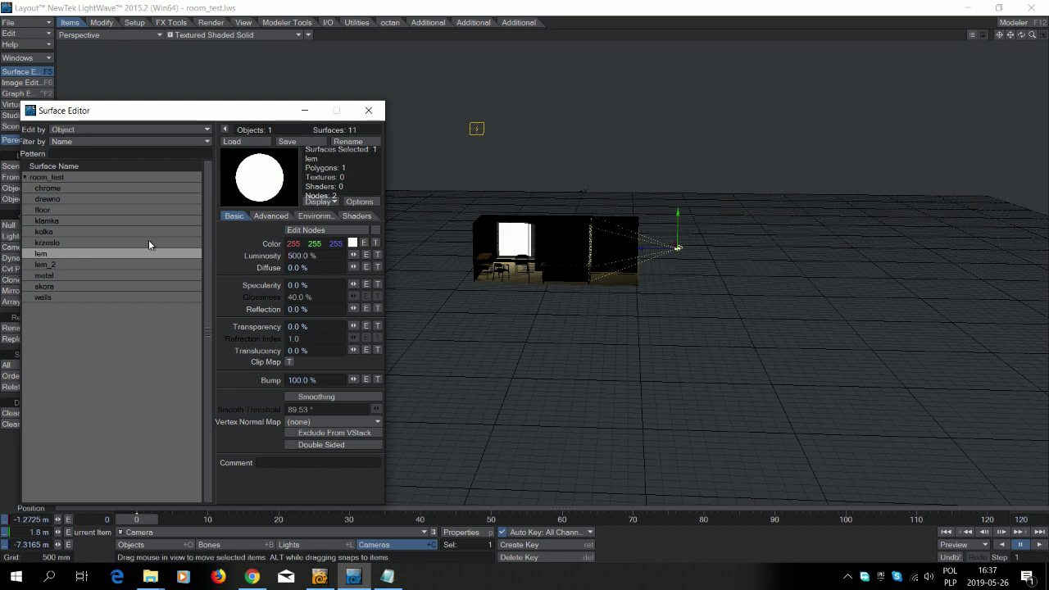
left_click(368, 110)
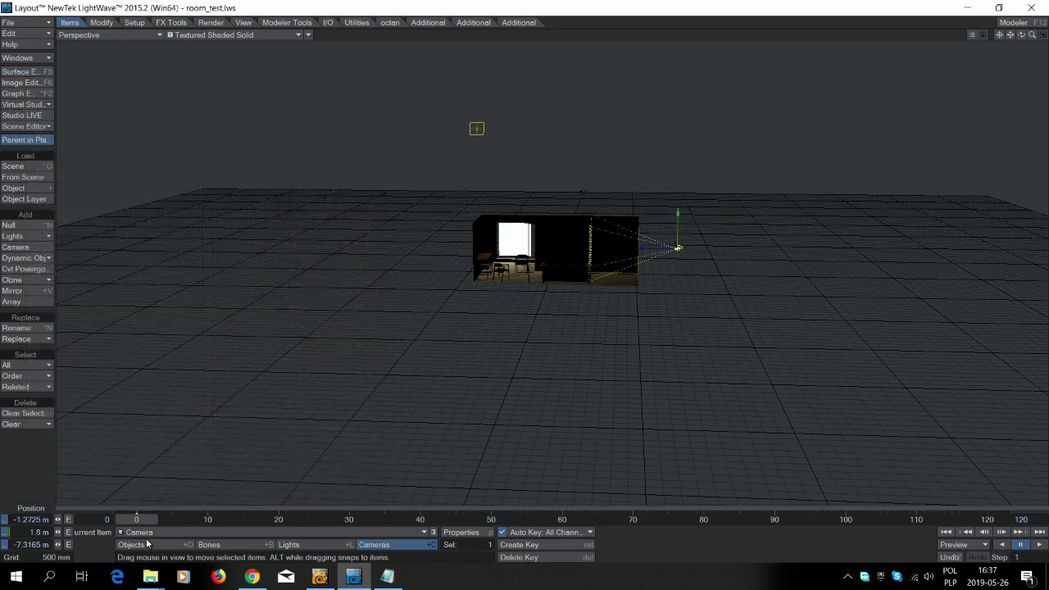
Display the scene as Front Face Wireframe and select the window-panel object room_test:Layer2
key("shift+o")
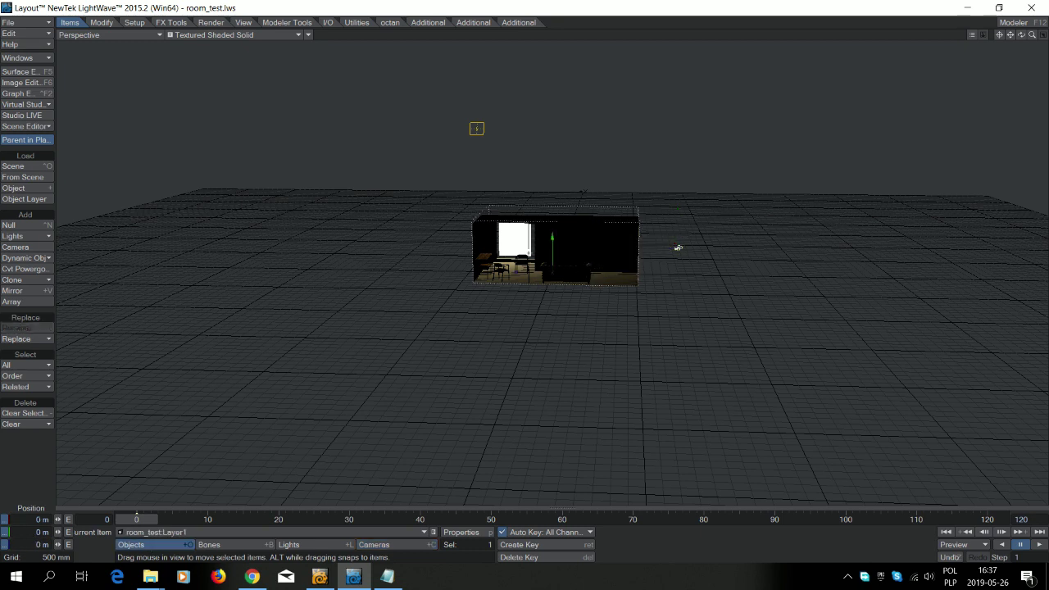
left_click(203, 33)
left_click(205, 44)
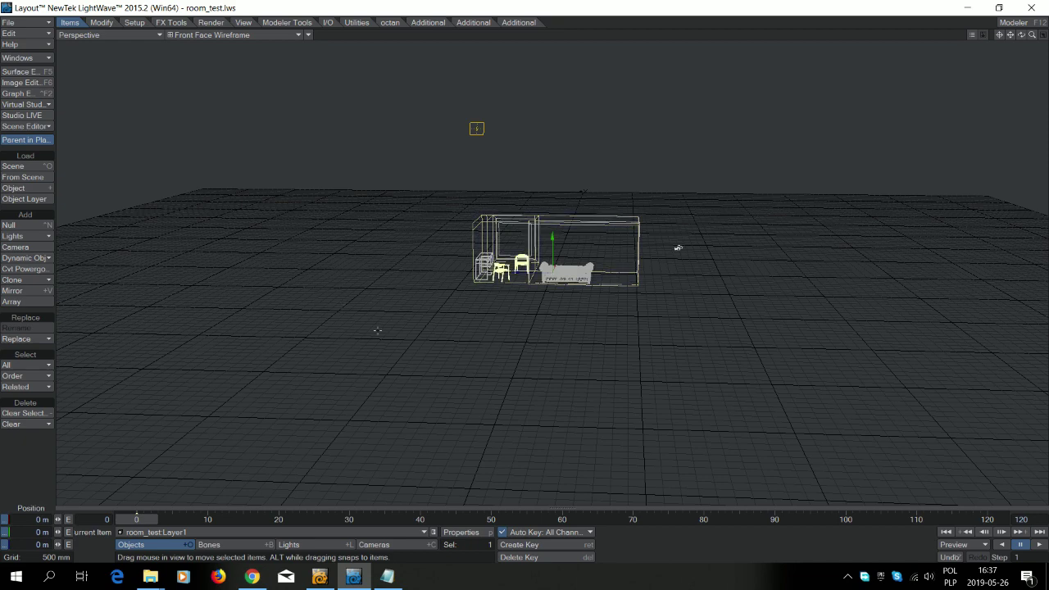
key("Down")
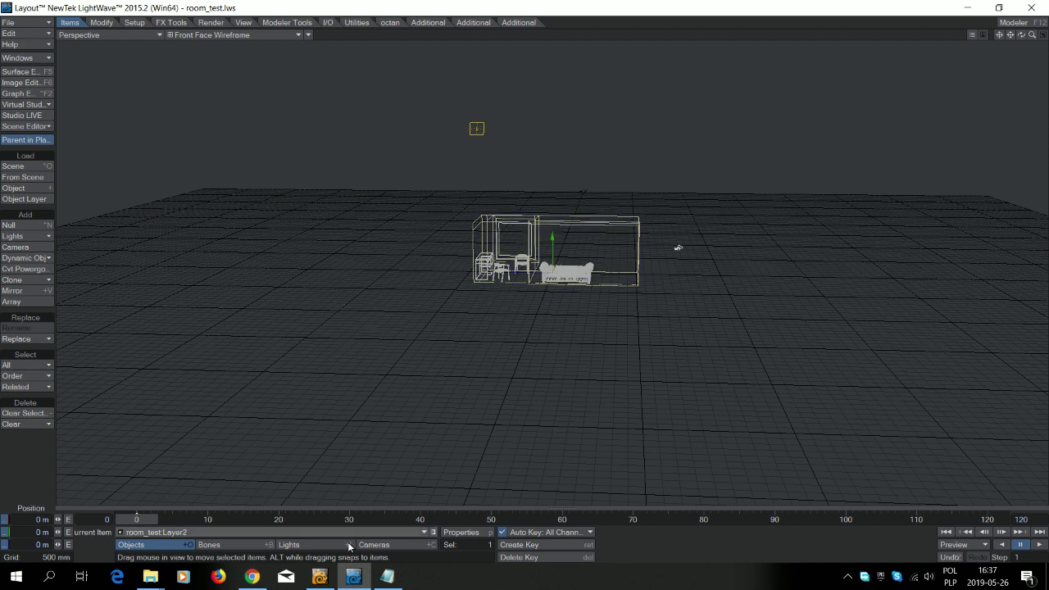
Turn off Self Shadow, Cast Shadow and Receive Shadow for room_test:Layer2 and make it unseen by camera
key("p")
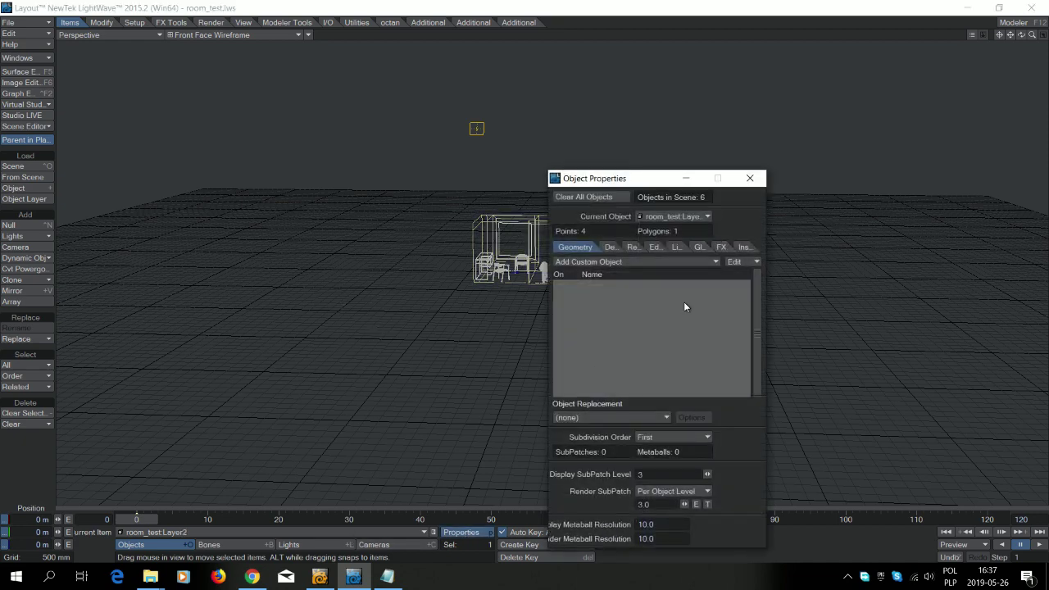
left_click(632, 247)
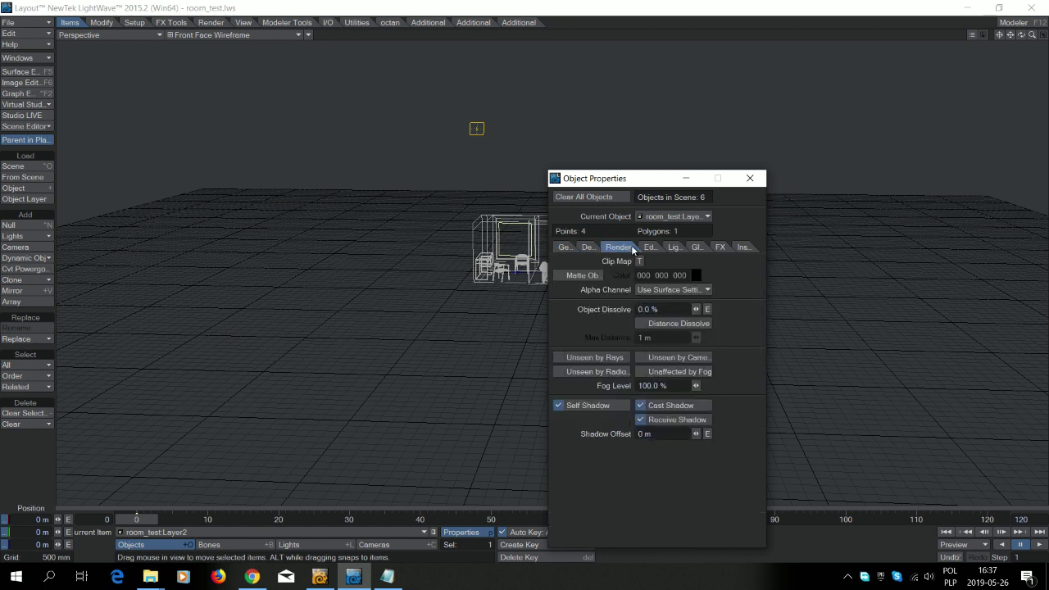
left_click(640, 407)
left_click(640, 420)
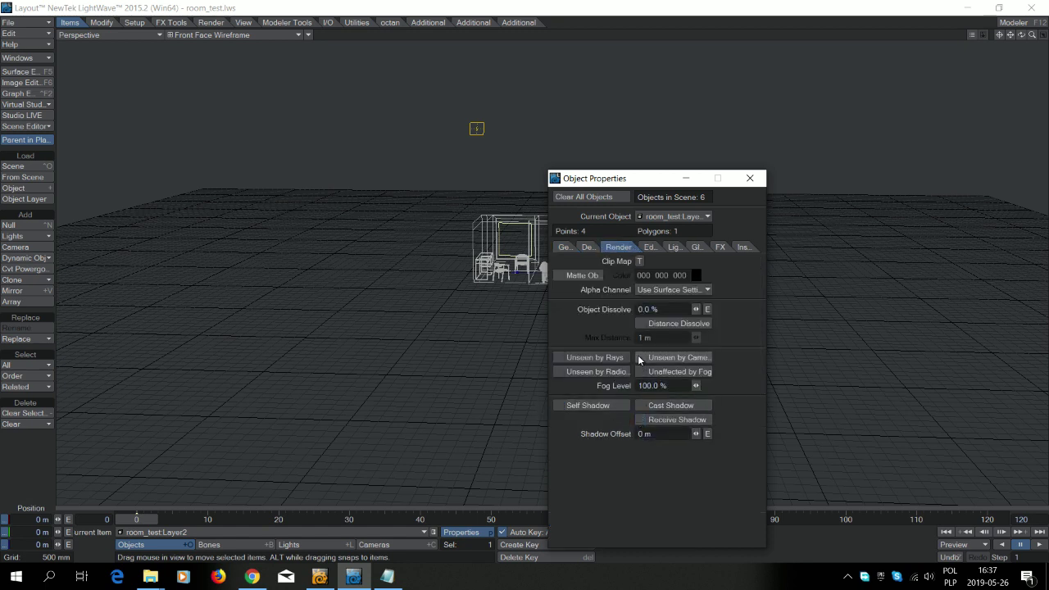
left_click(640, 358)
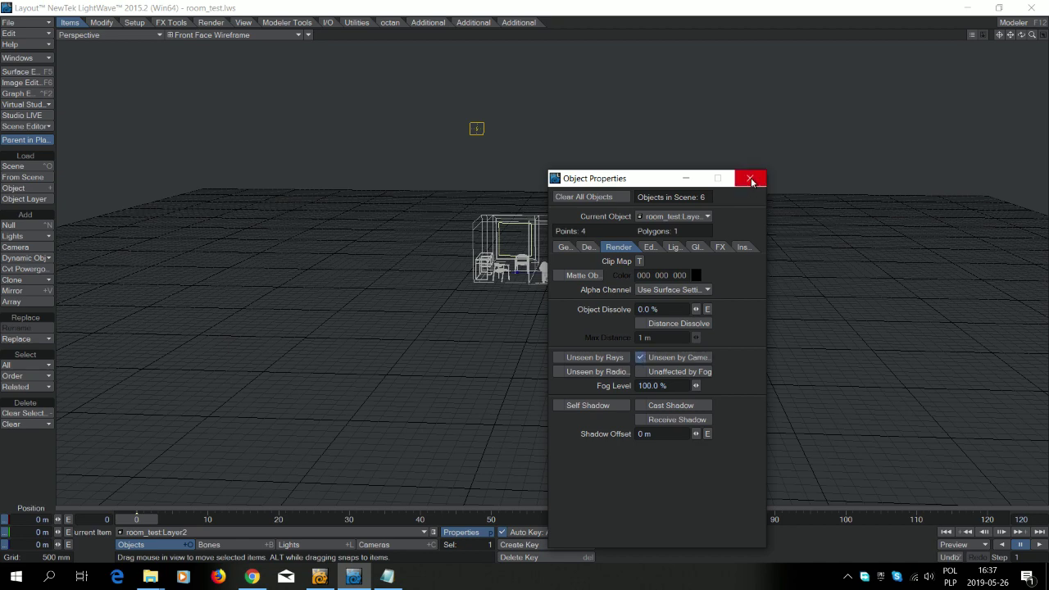
left_click(751, 180)
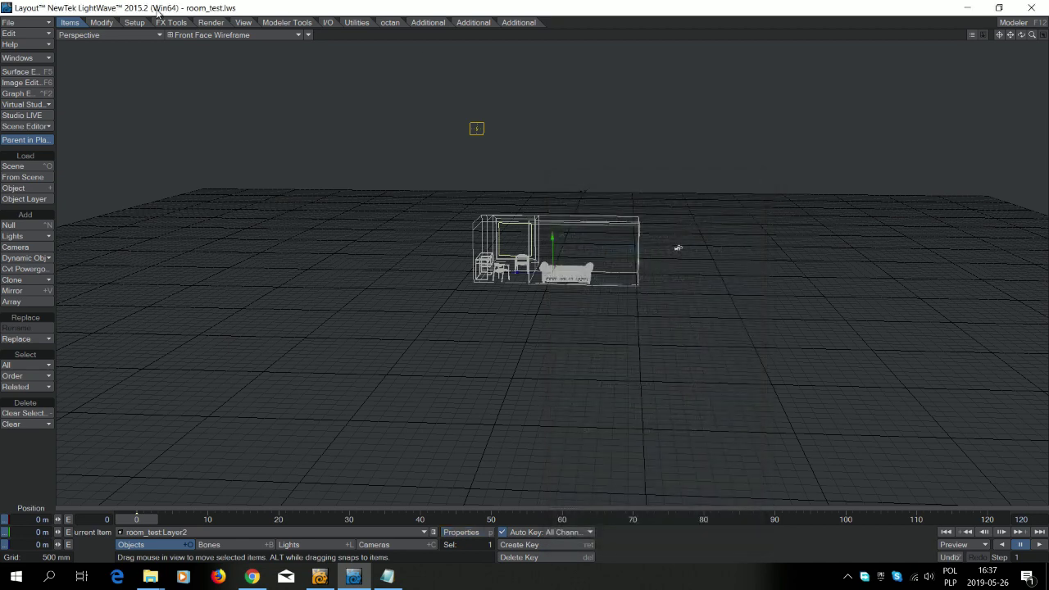
Show the current camera's view in Textured Shaded Solid, render the frame with Kray and dismiss the rendered image, keeping the log preview open
left_click(123, 36)
mouse_move(123, 105)
left_click(192, 109)
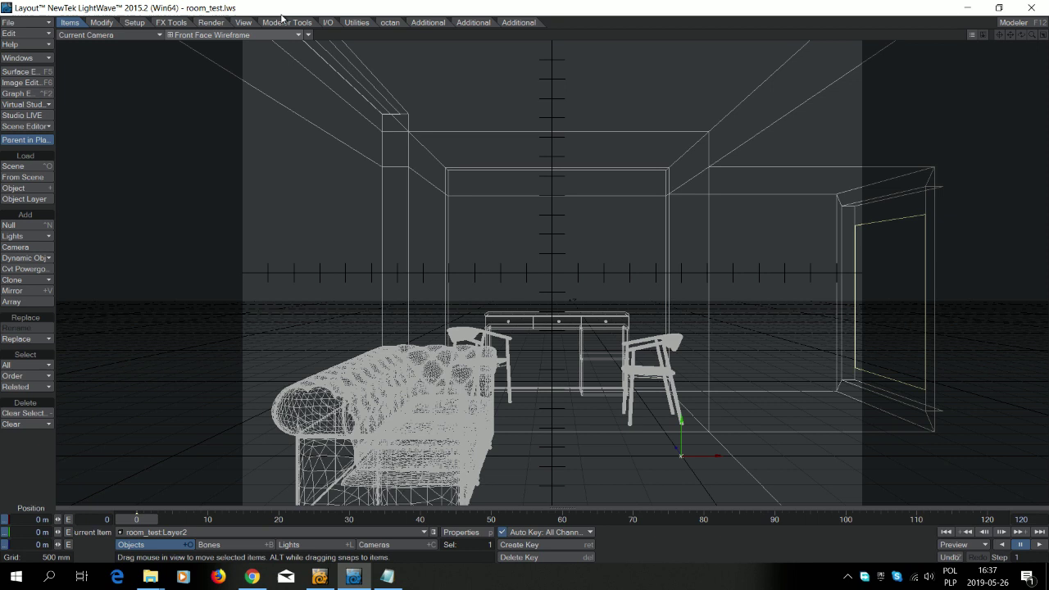
left_click(238, 35)
left_click(233, 55)
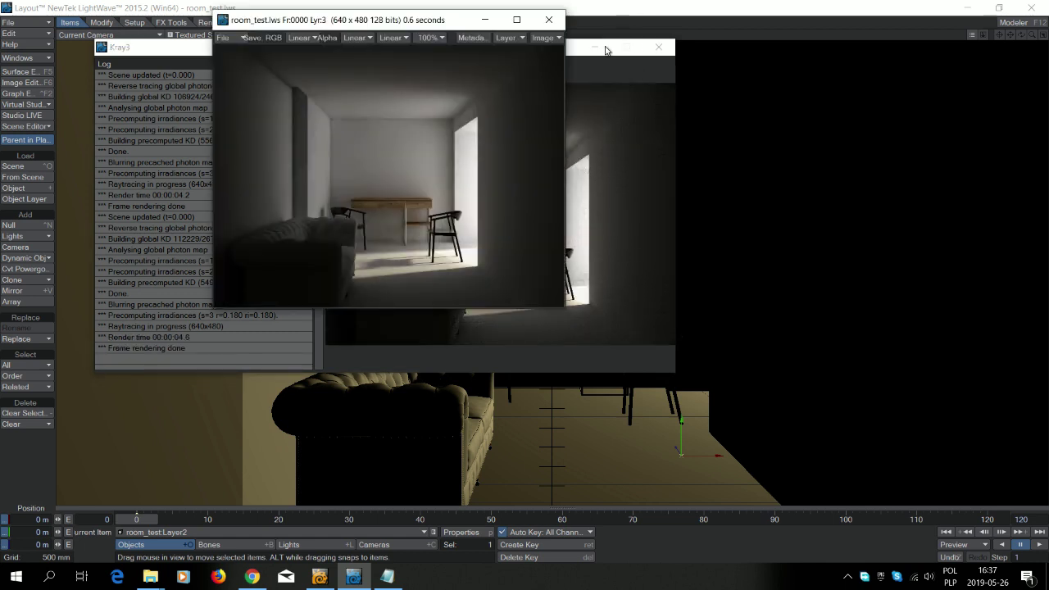
left_click(548, 18)
left_click_drag(239, 46, 463, 50)
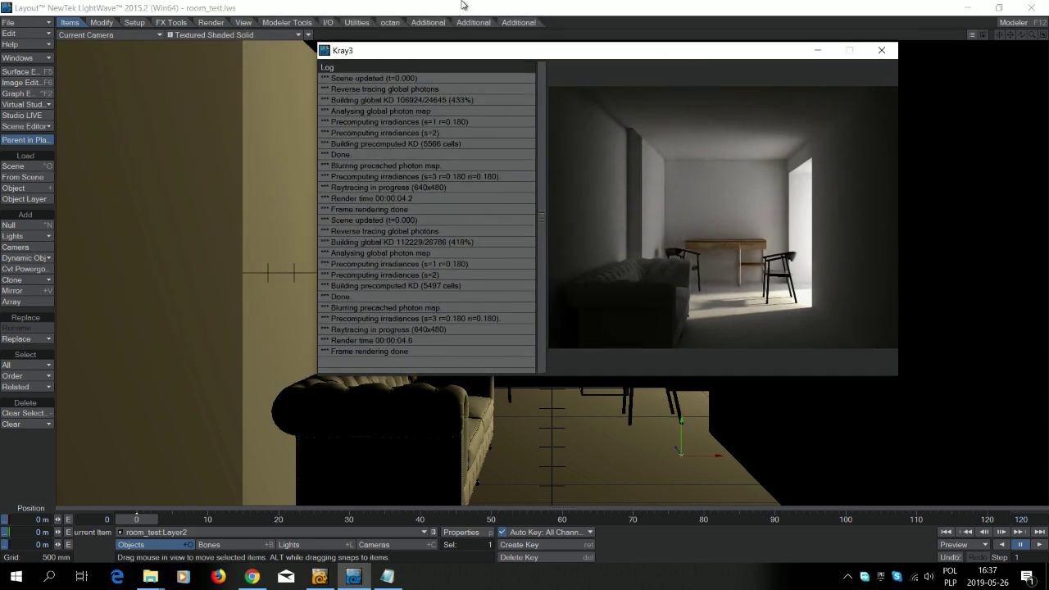
In the Kray Tonemap extension, set the first tonemap to Exponential and the second to Tanh
left_click(283, 212)
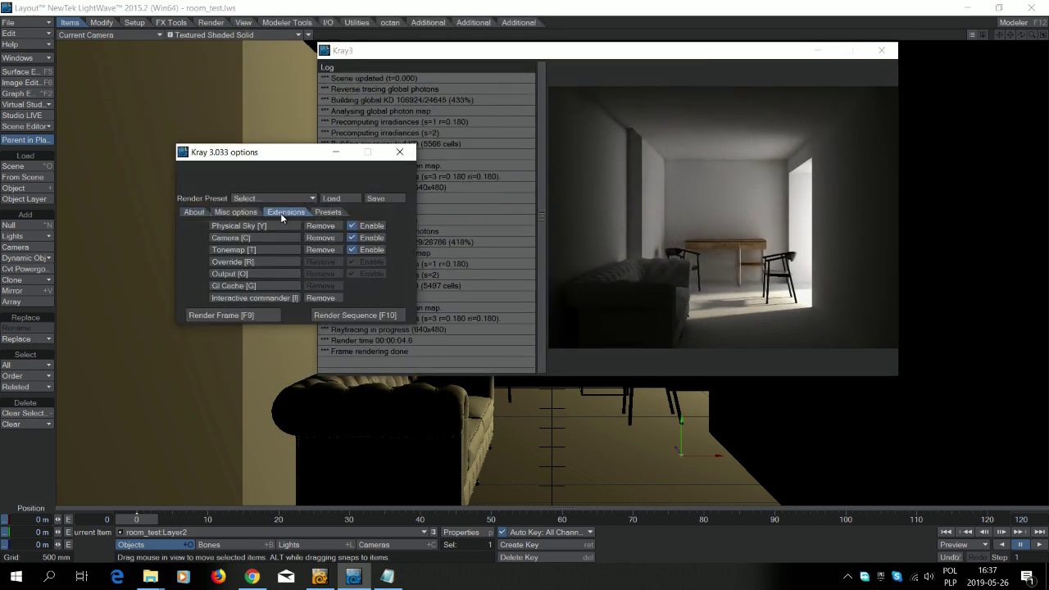
left_click(238, 250)
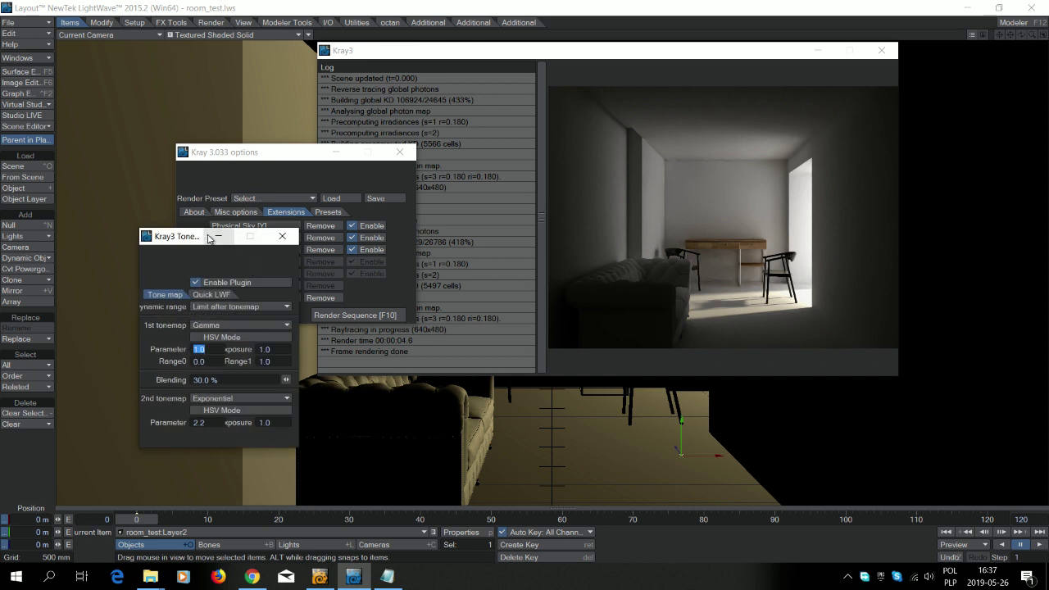
left_click_drag(208, 237, 167, 177)
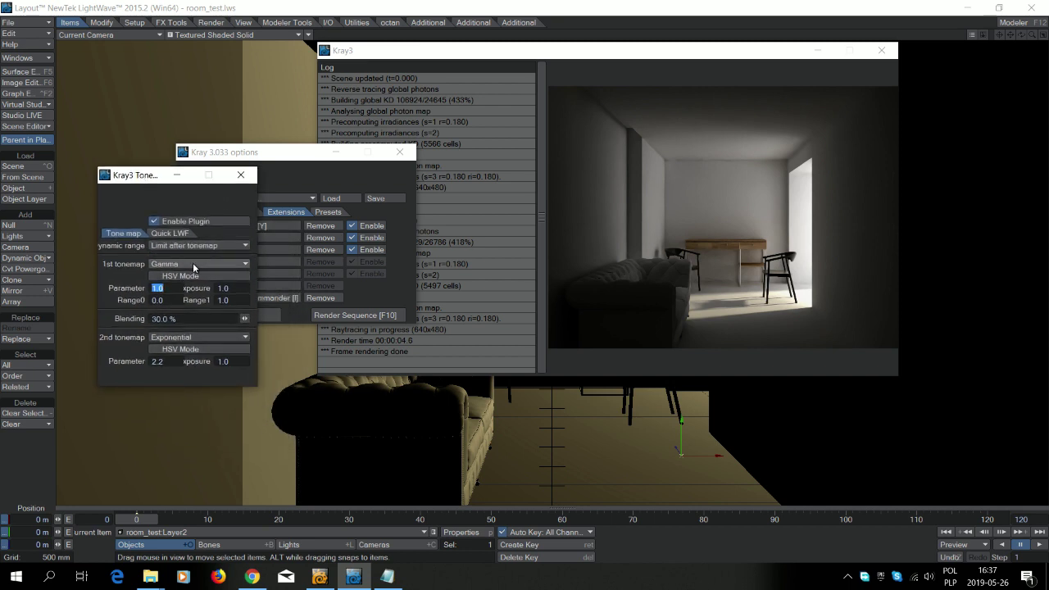
left_click(194, 265)
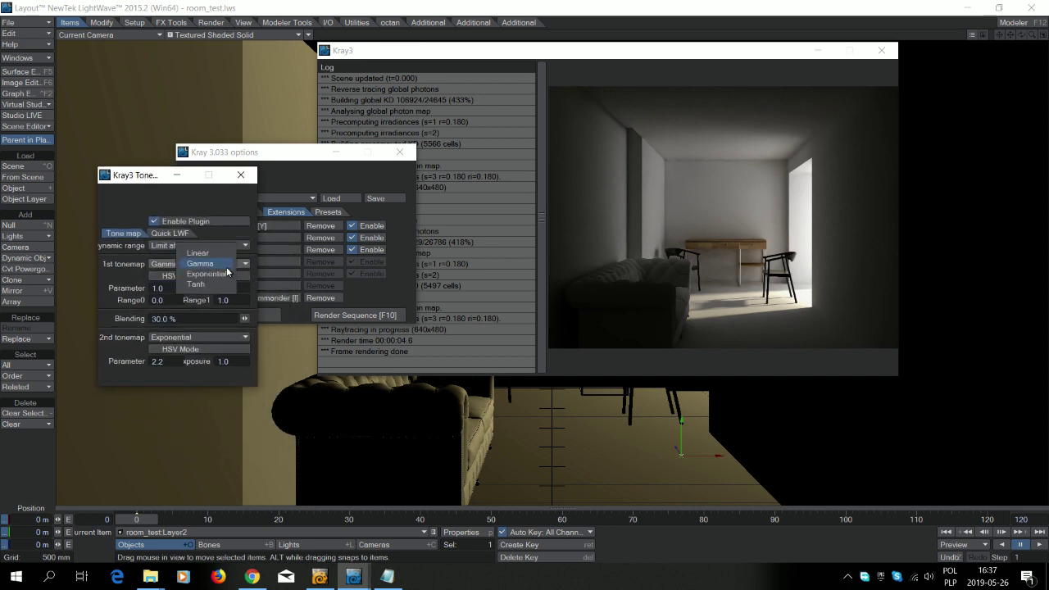
left_click(226, 274)
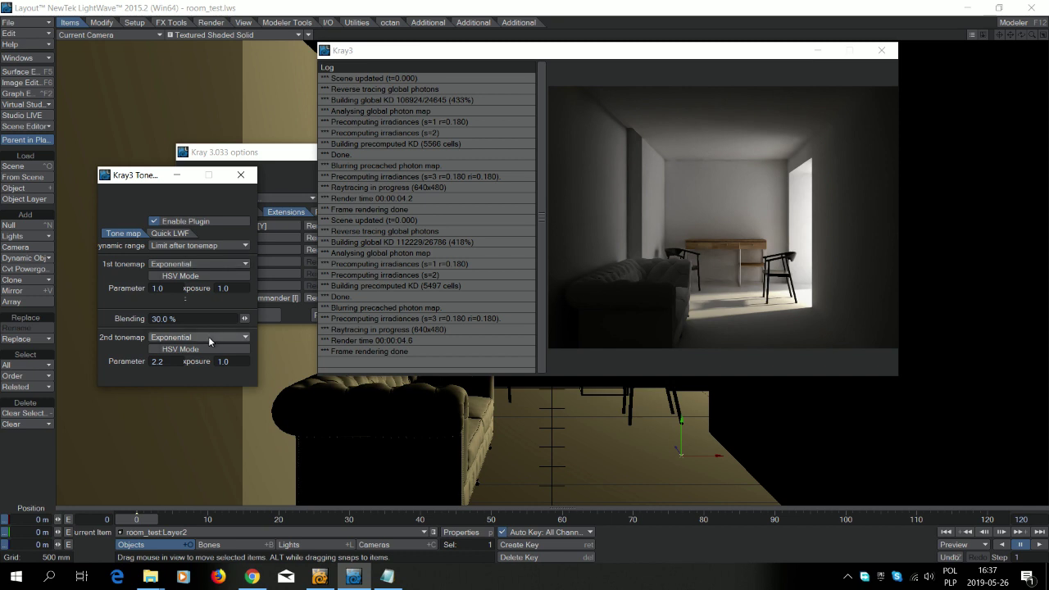
left_click(209, 338)
left_click(205, 348)
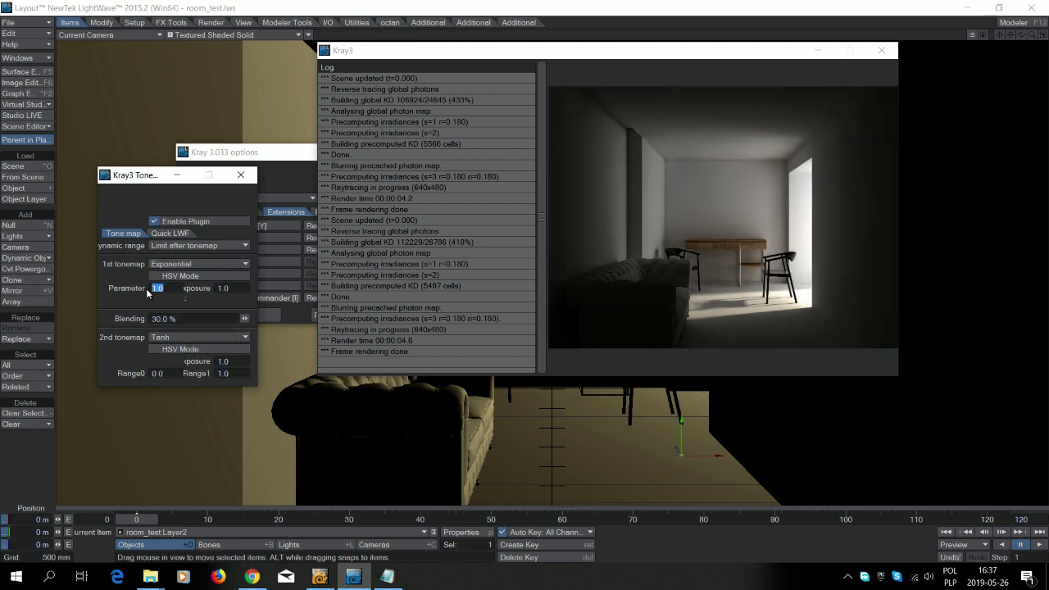
Set the first tonemap's parameter to 5.0 and the second tonemap's Range1 to 2.0, and close the Kray windows
type("10.0")
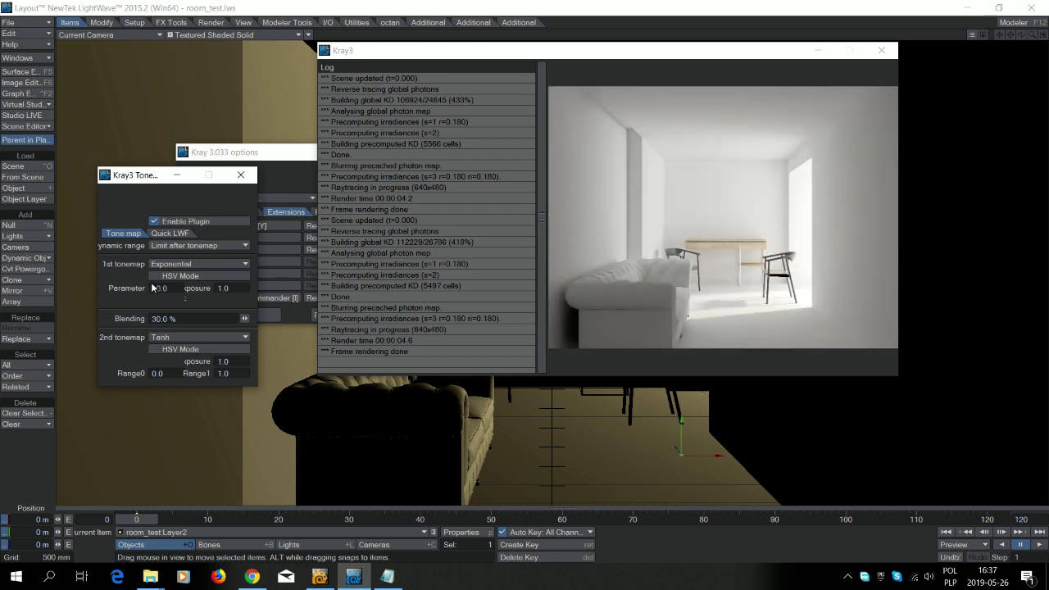
type("7")
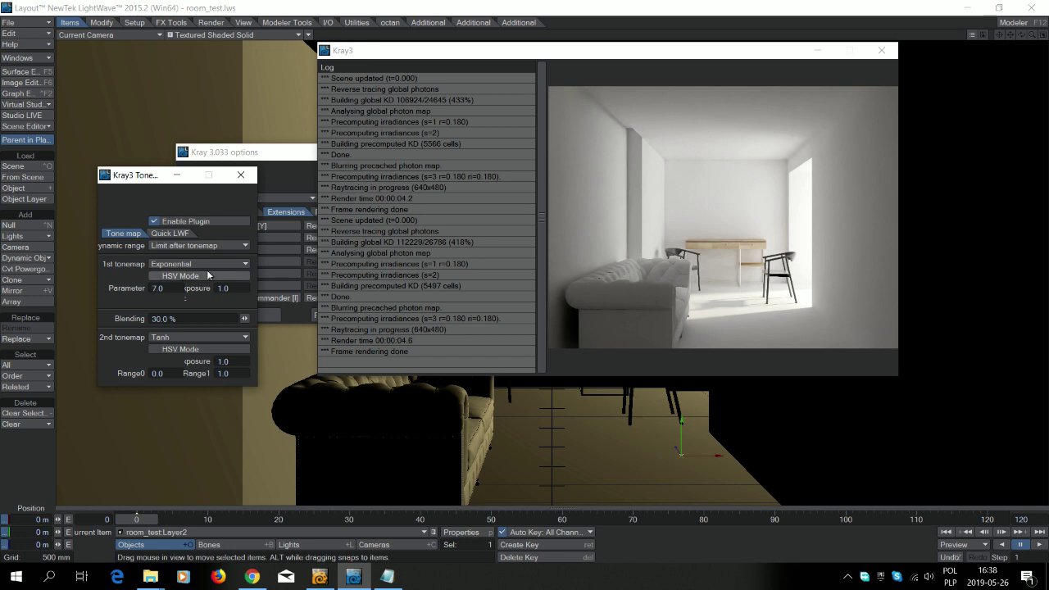
type("2")
key("Return")
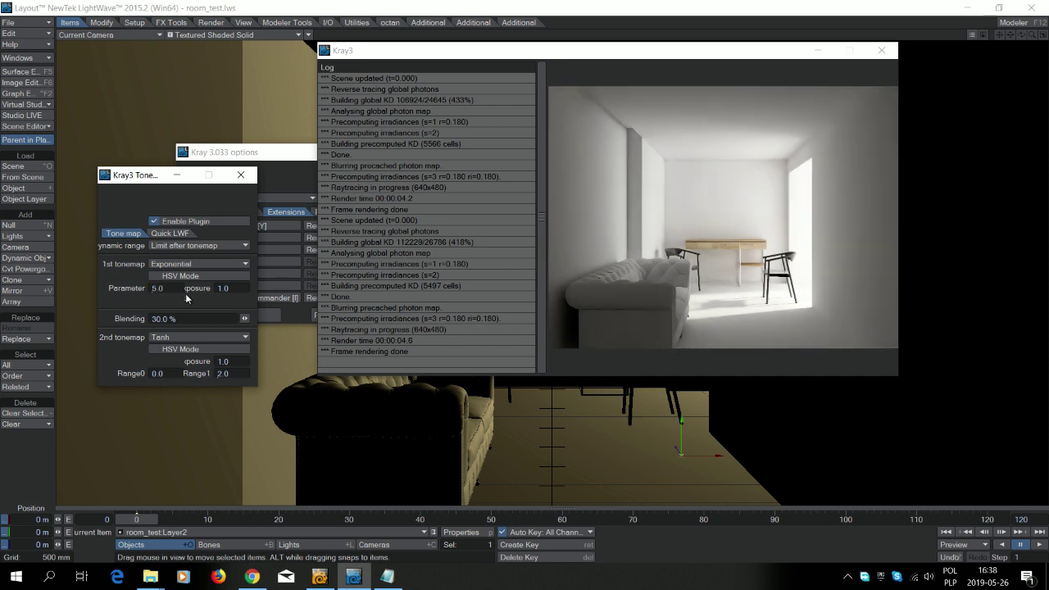
left_click(244, 177)
left_click(881, 50)
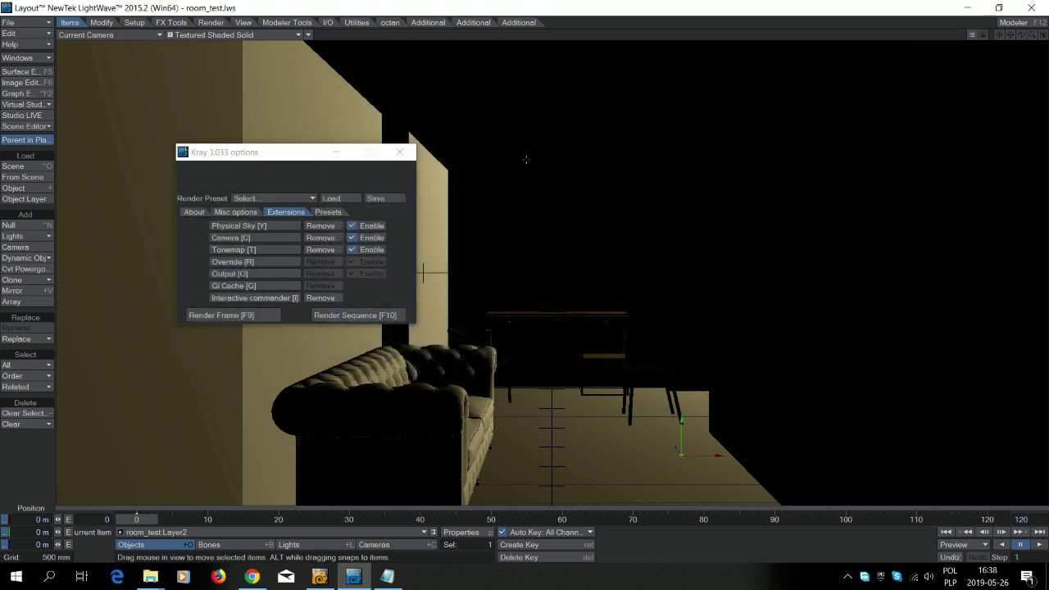
left_click(400, 153)
Set the floor surface's color to dark grey (54, 54, 54)
left_click(25, 71)
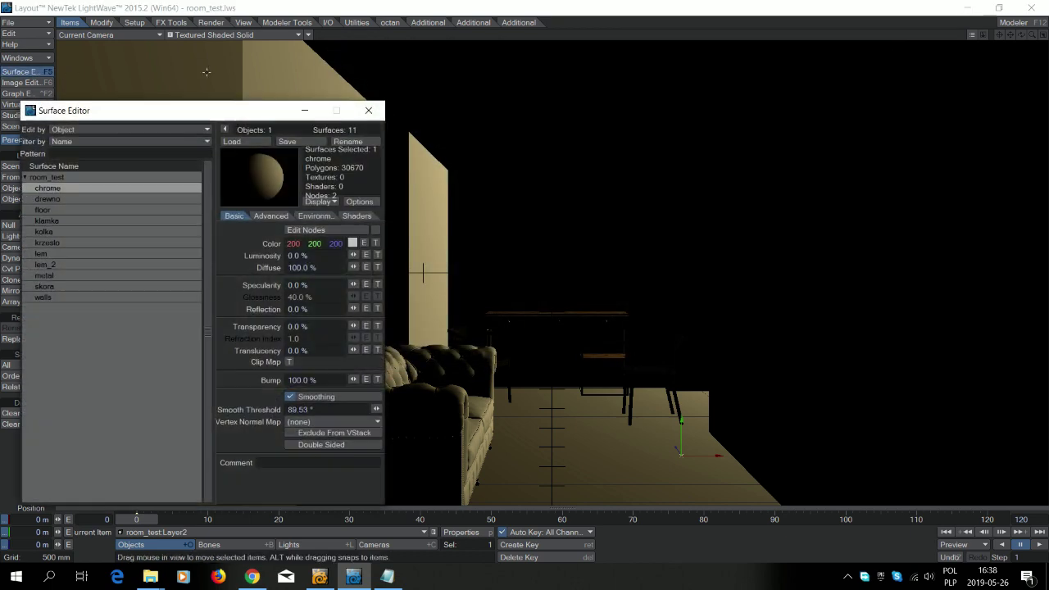
left_click(63, 210)
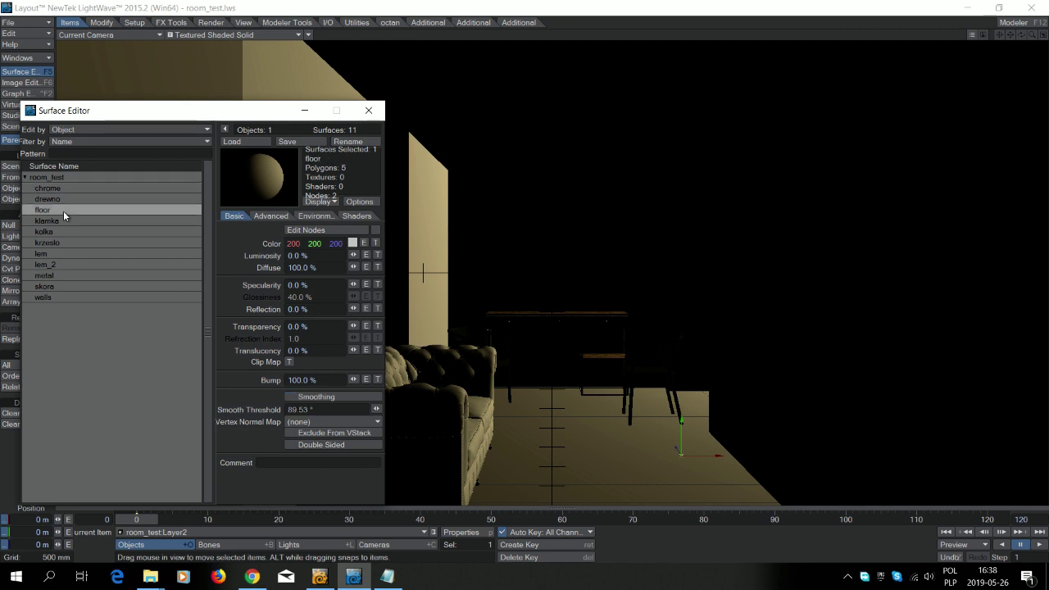
left_click(352, 243)
left_click(368, 167)
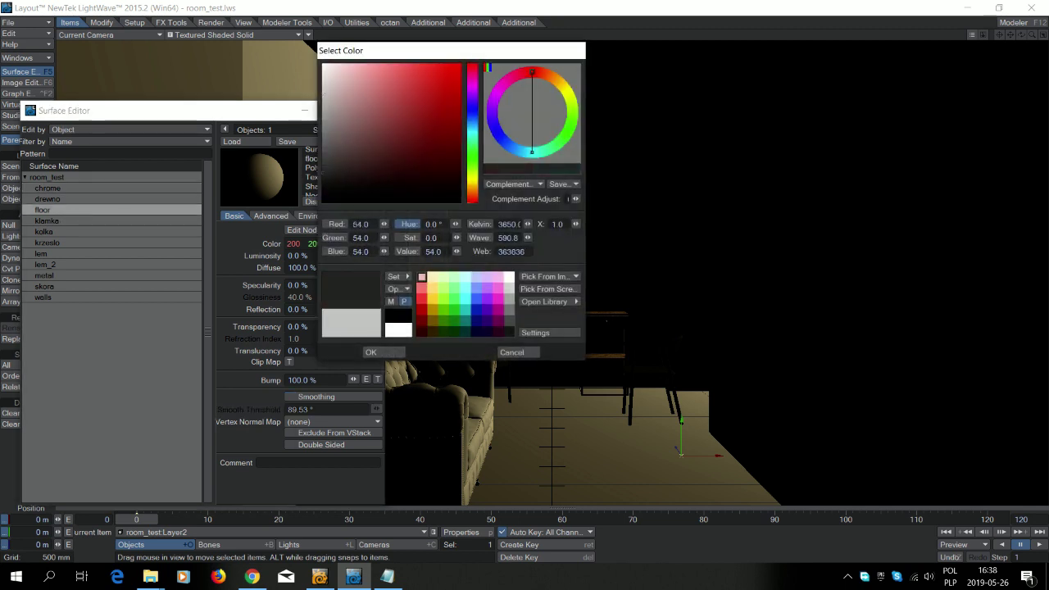
left_click(388, 351)
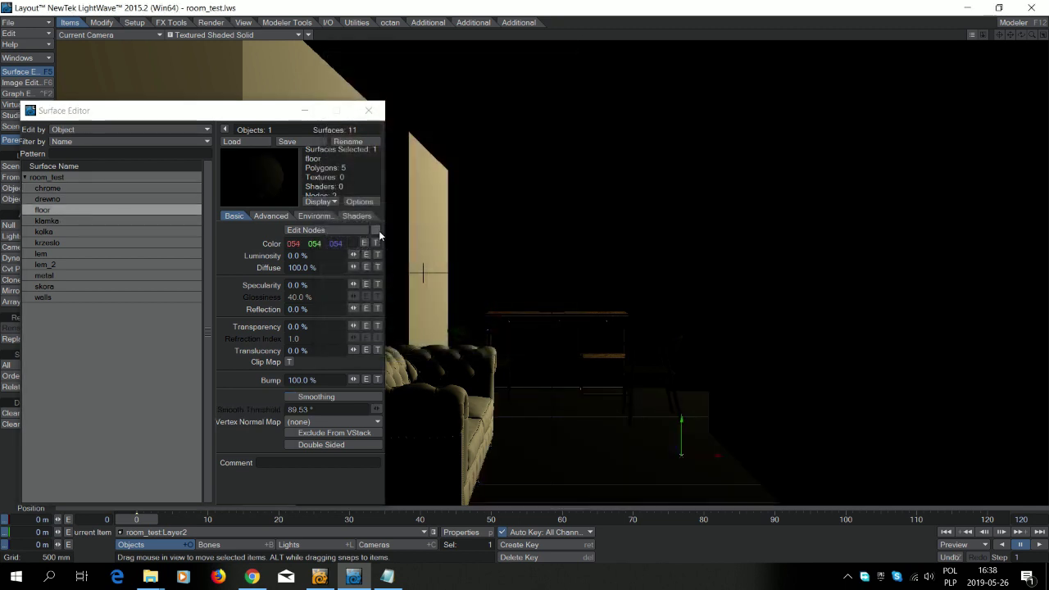
Add a Math Scalar Fresnel node to the floor surface and connect its Result to the surface's Reflection input
left_click(357, 232)
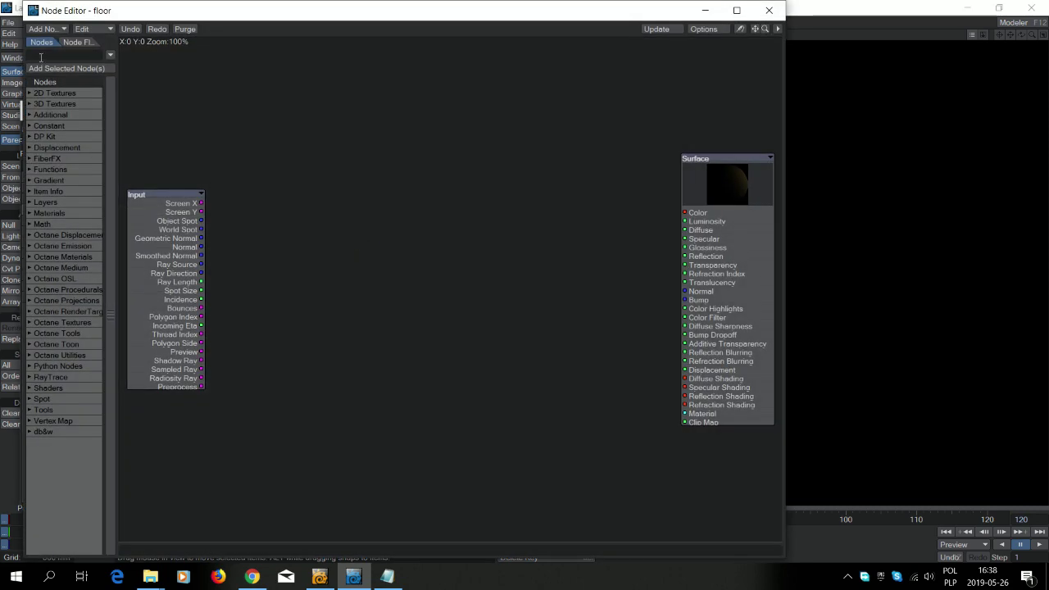
left_click(43, 54)
type("fre")
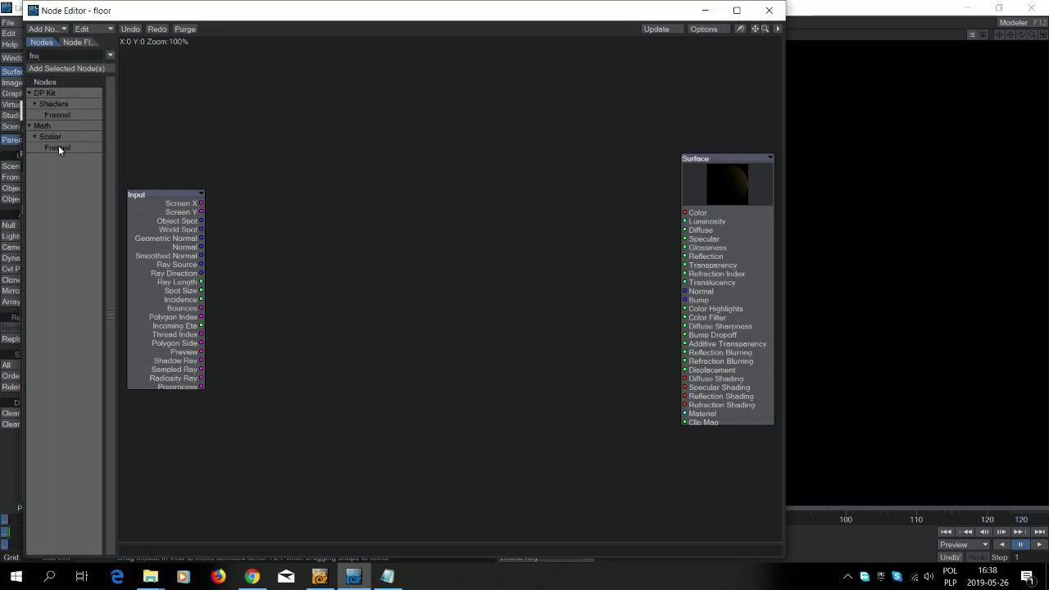
double_click(58, 147)
left_click_drag(498, 312, 684, 256)
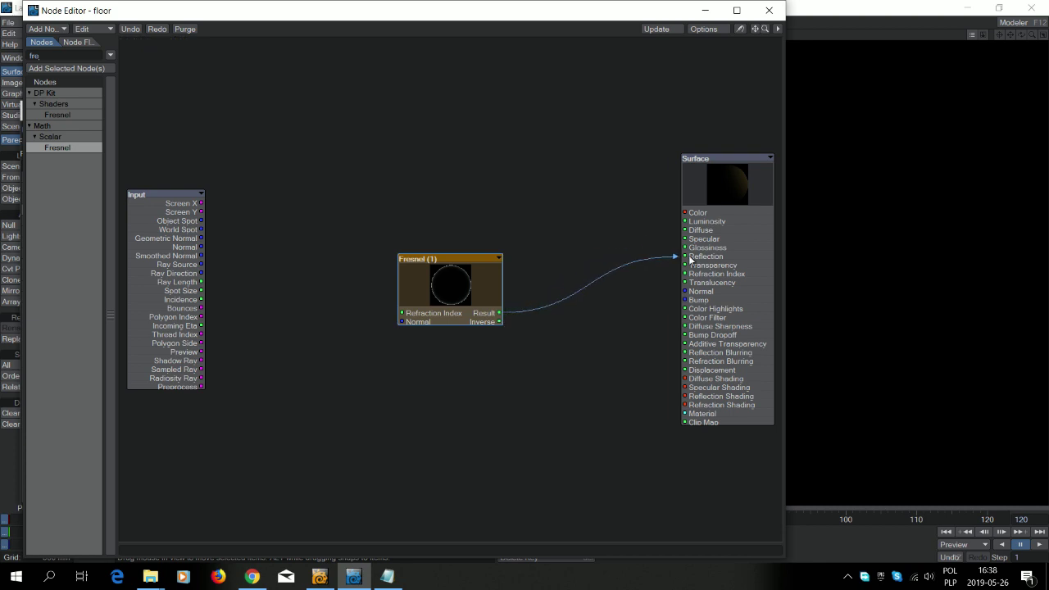
Close the node editor and set the floor surface's Reflection Blurring to 1%
left_click(771, 16)
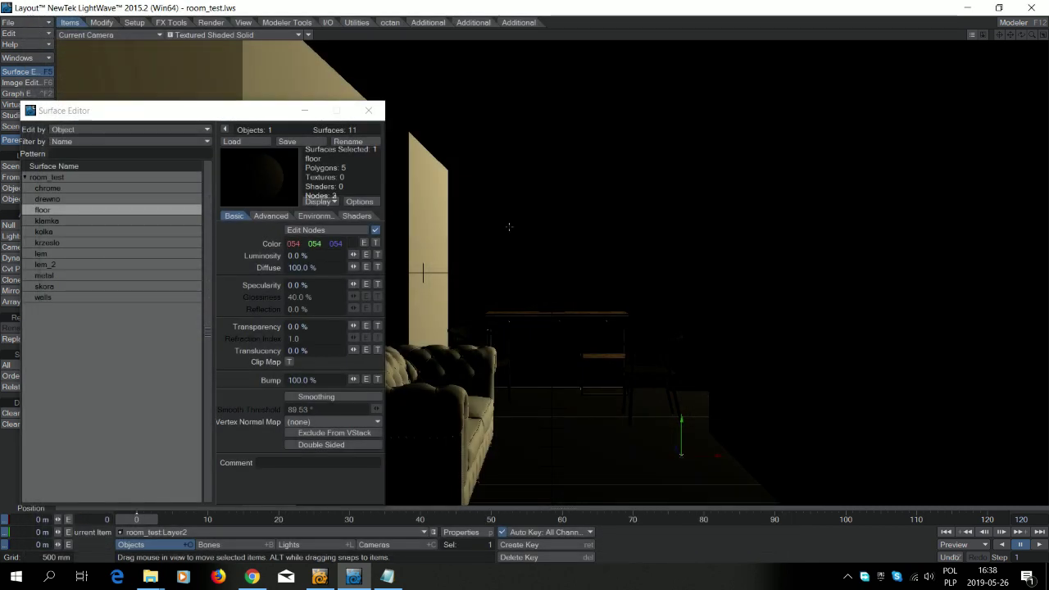
left_click(312, 216)
left_click(325, 269)
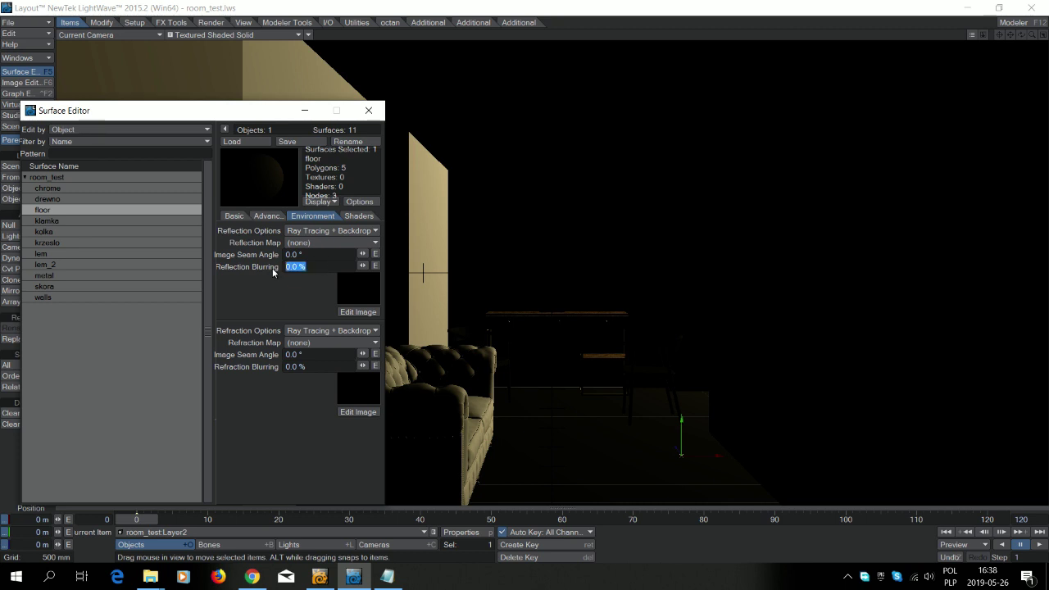
type("1")
left_click(234, 216)
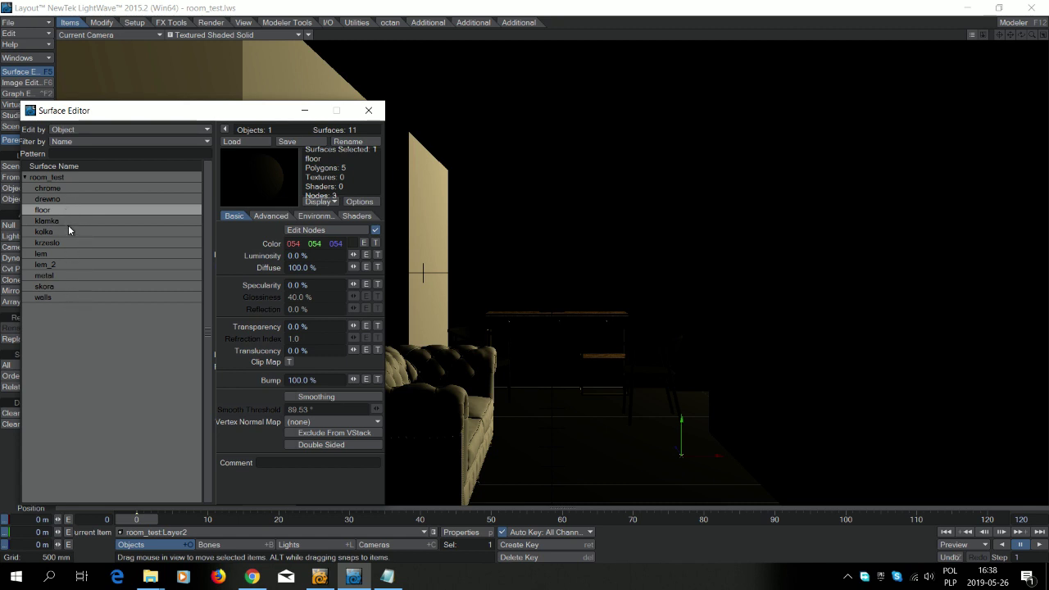
Set the walls surface's color to light grey (232, 232, 232) and render a test frame, closing the render windows
left_click(78, 298)
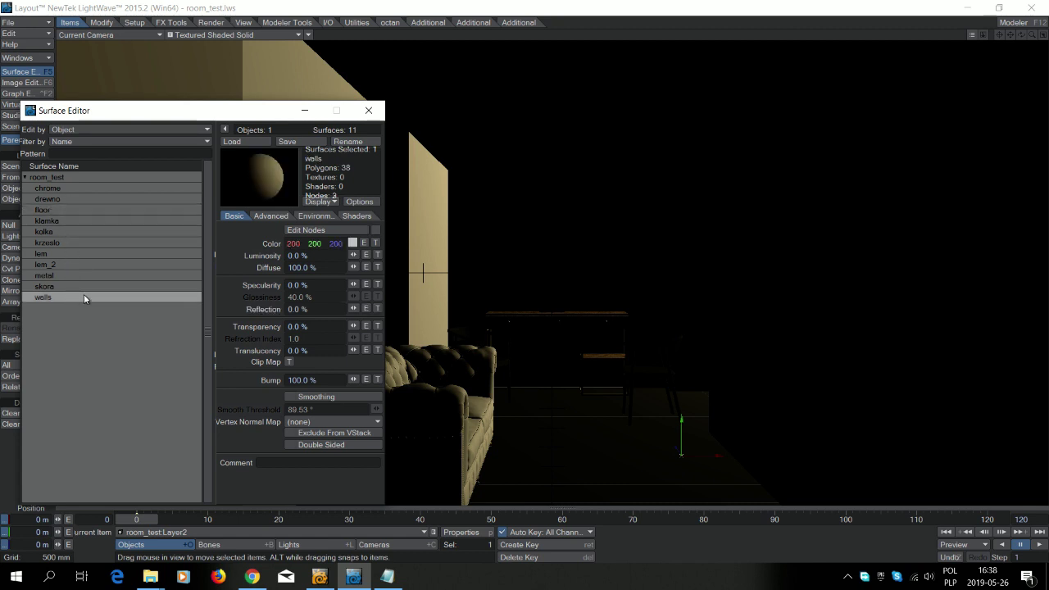
left_click(352, 243)
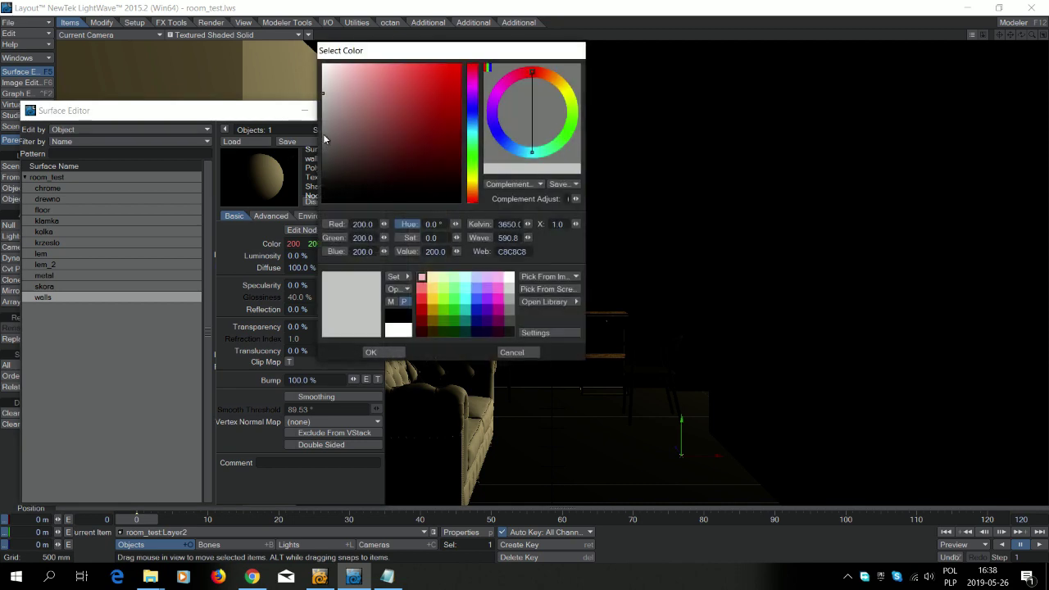
left_click(373, 352)
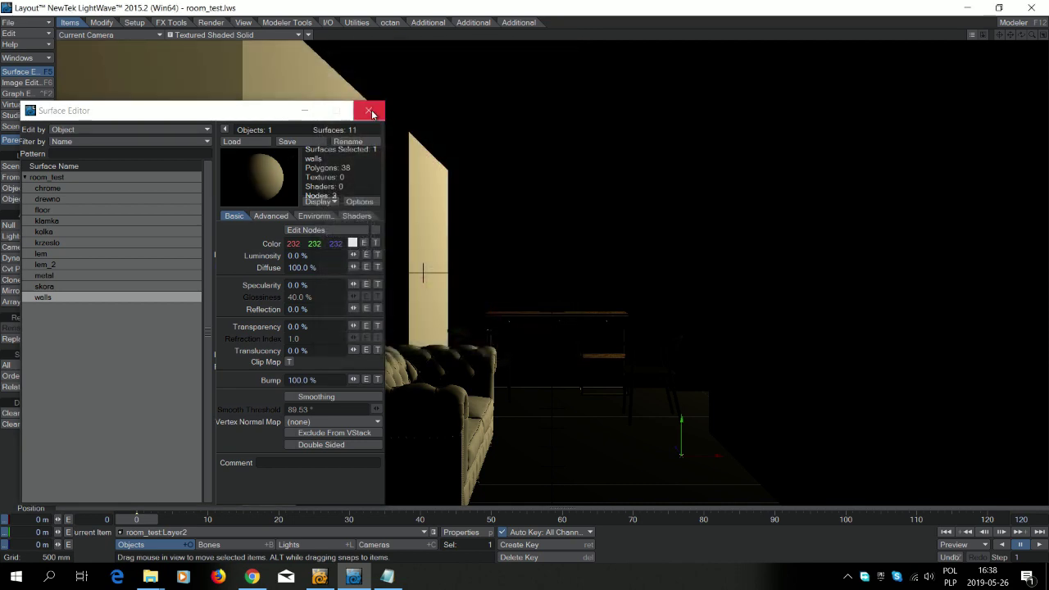
left_click(373, 114)
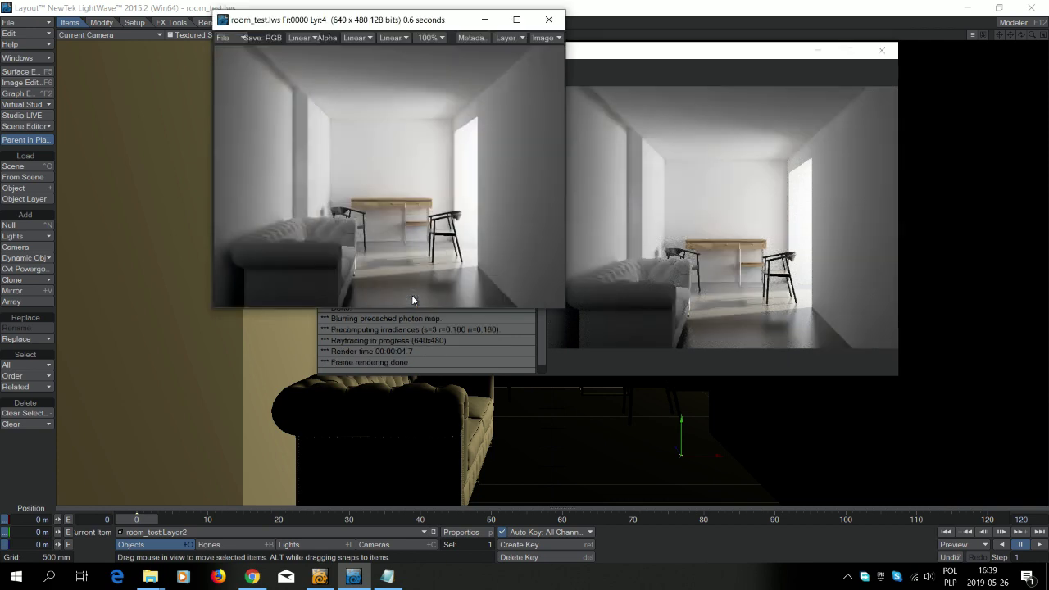
left_click(549, 19)
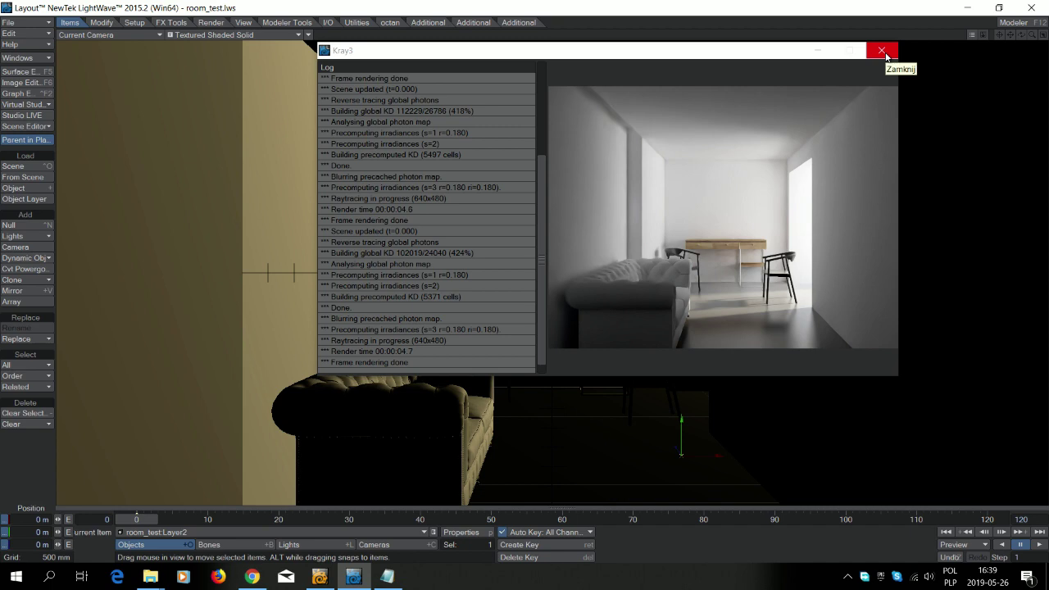
left_click(881, 51)
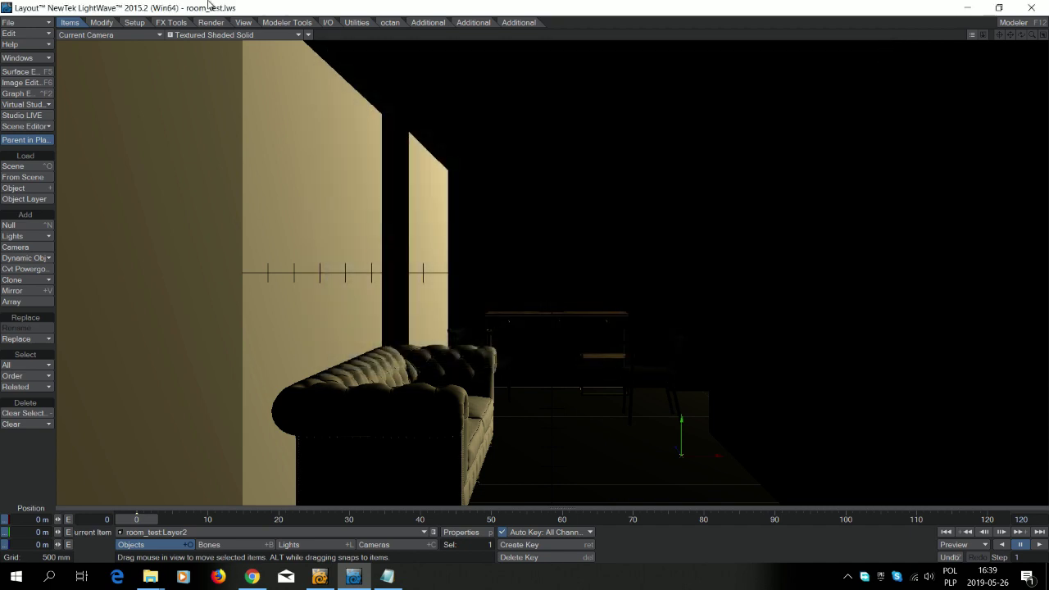
Through the light view, rotate the area light to about -71.20° heading and 27.50° pitch
left_click(107, 34)
left_click(111, 95)
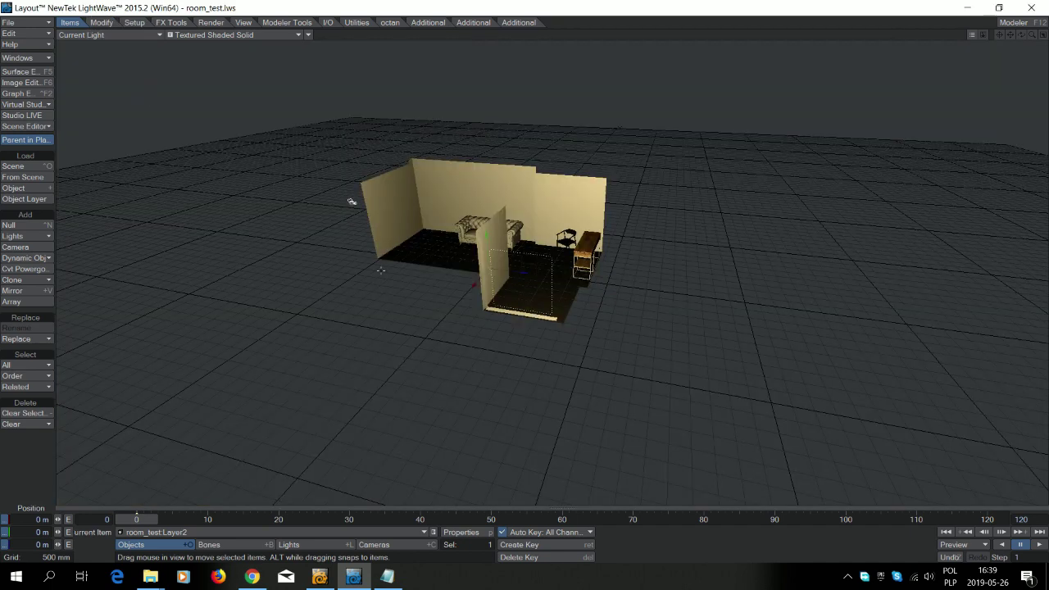
left_click(332, 543)
left_click_drag(352, 202, 231, 252)
key("y")
In the top view, scale the area light to about 2.838 and render a test frame, closing the render windows
left_click(103, 34)
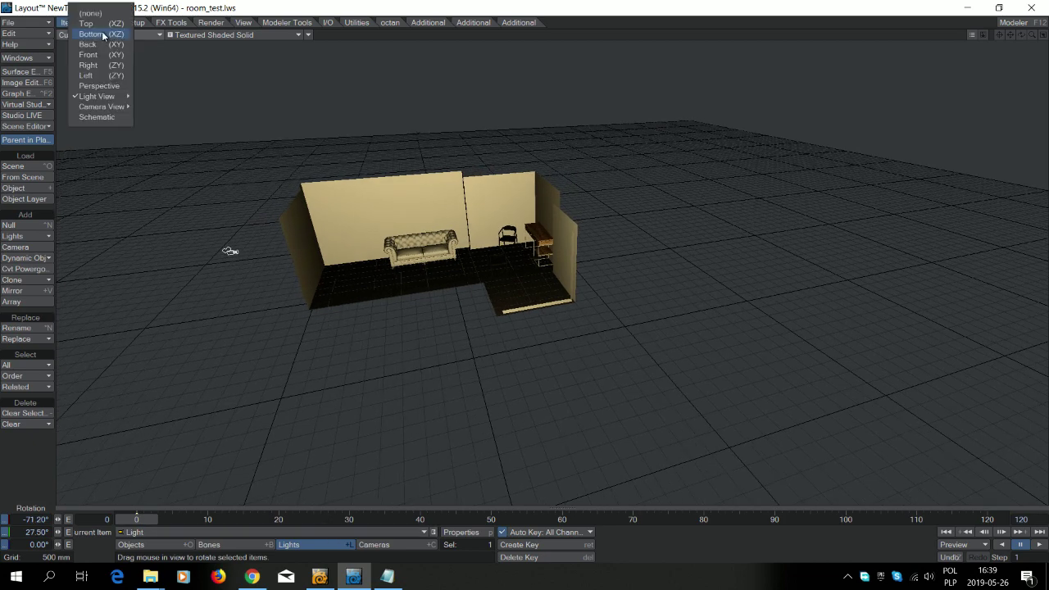
left_click(94, 24)
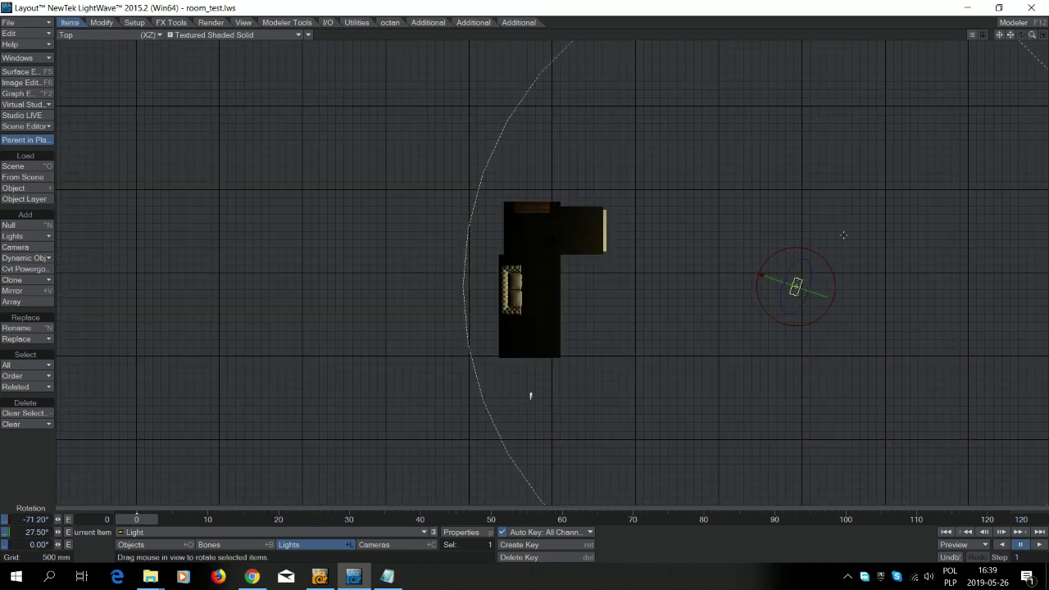
left_click(101, 22)
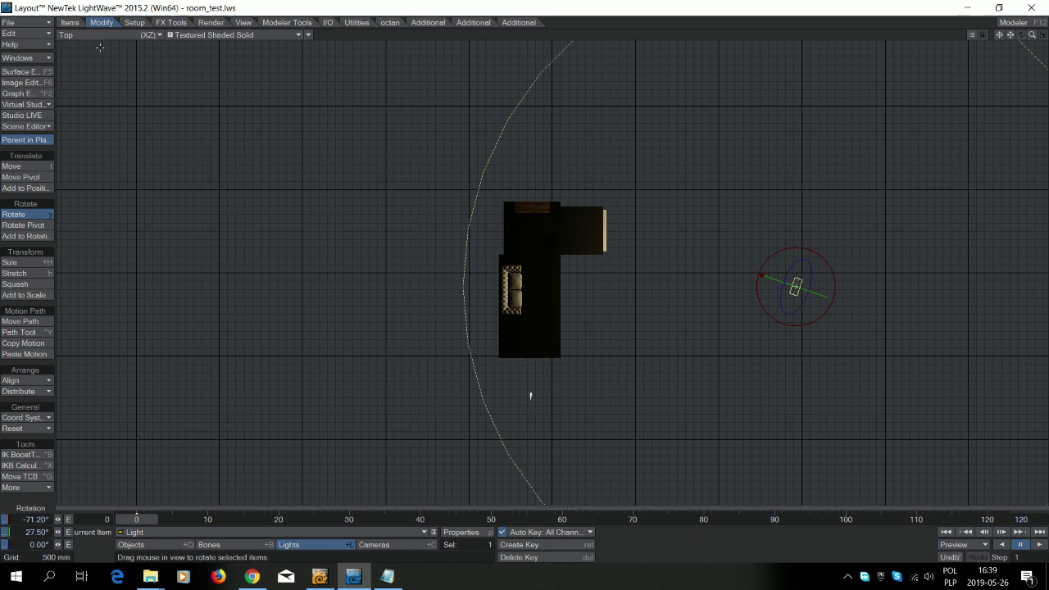
left_click(12, 262)
left_click_drag(249, 404, 345, 404)
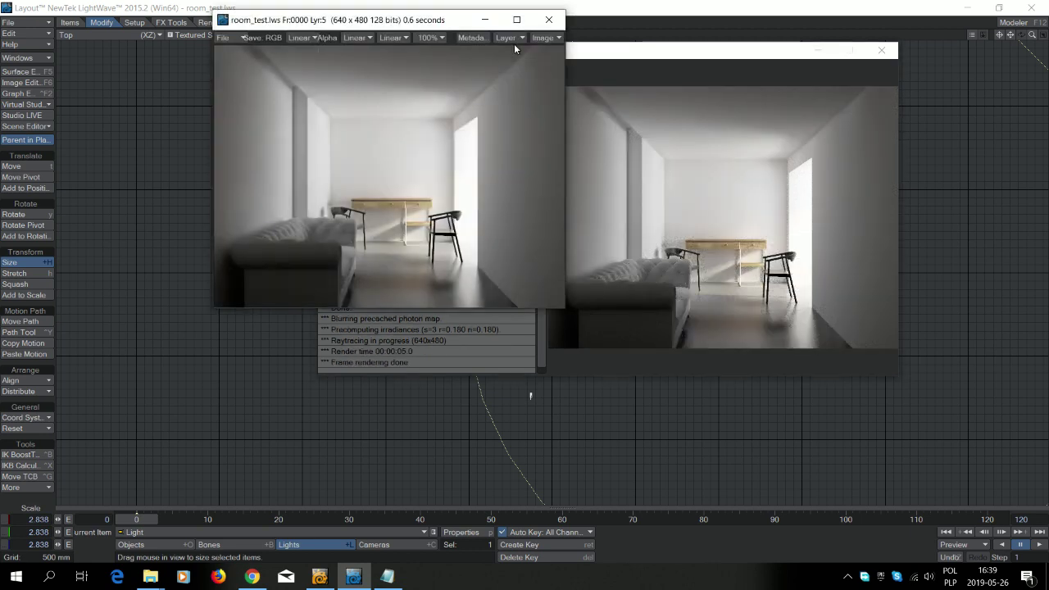
left_click(548, 18)
left_click(882, 50)
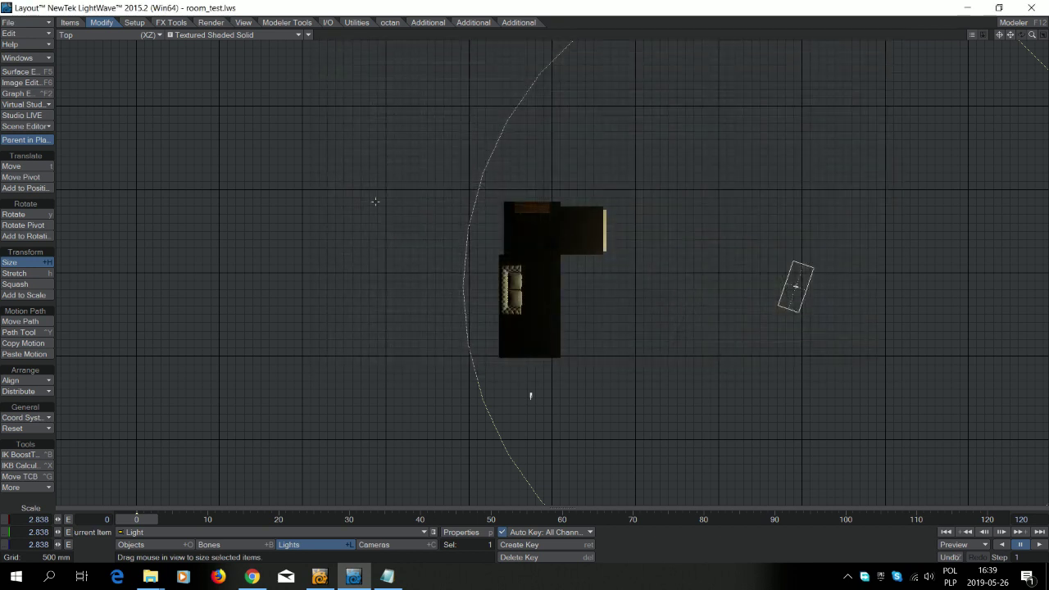
Set the camera's resolution multiplier to 200% and render the frame
left_click(462, 532)
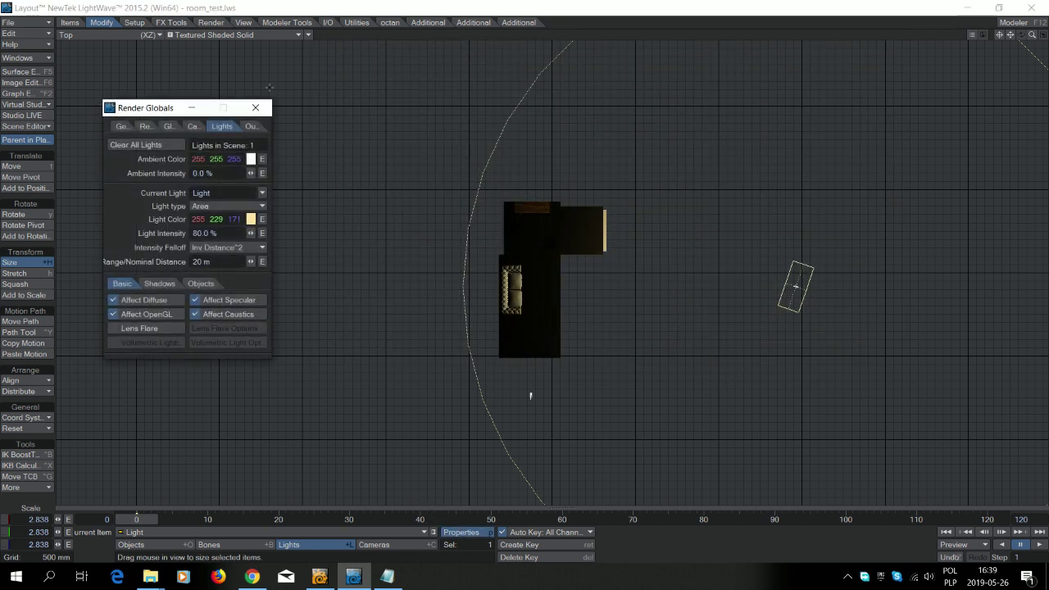
left_click(265, 109)
left_click(406, 540)
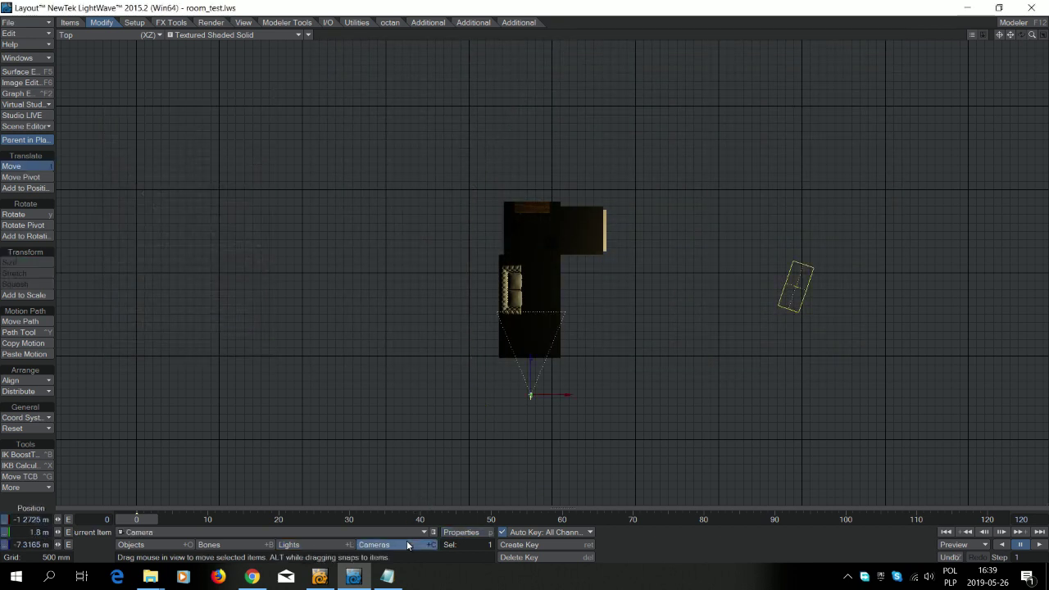
key("p")
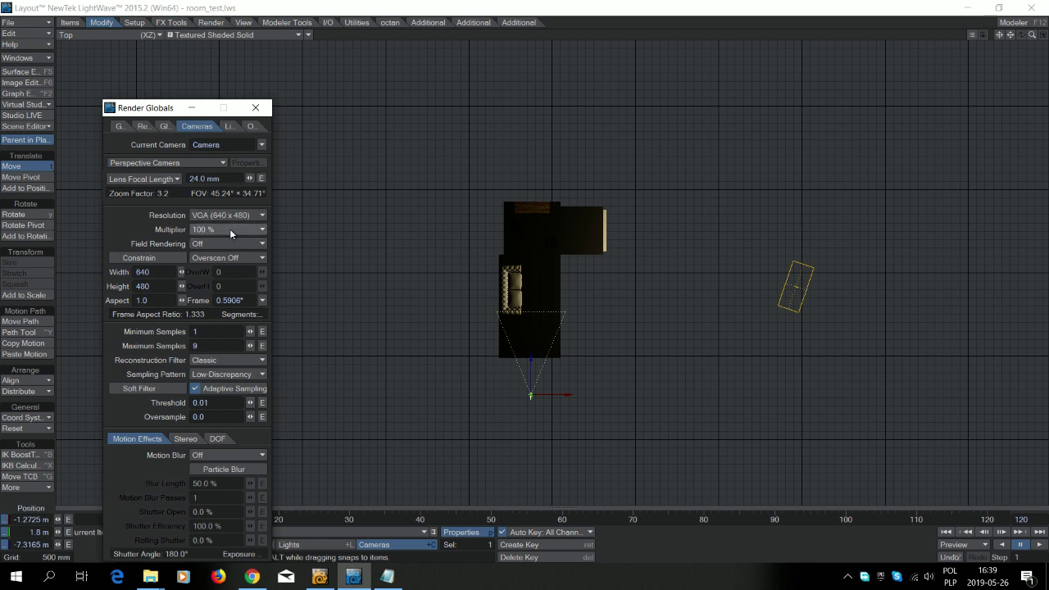
left_click(233, 234)
left_click(230, 232)
left_click(255, 107)
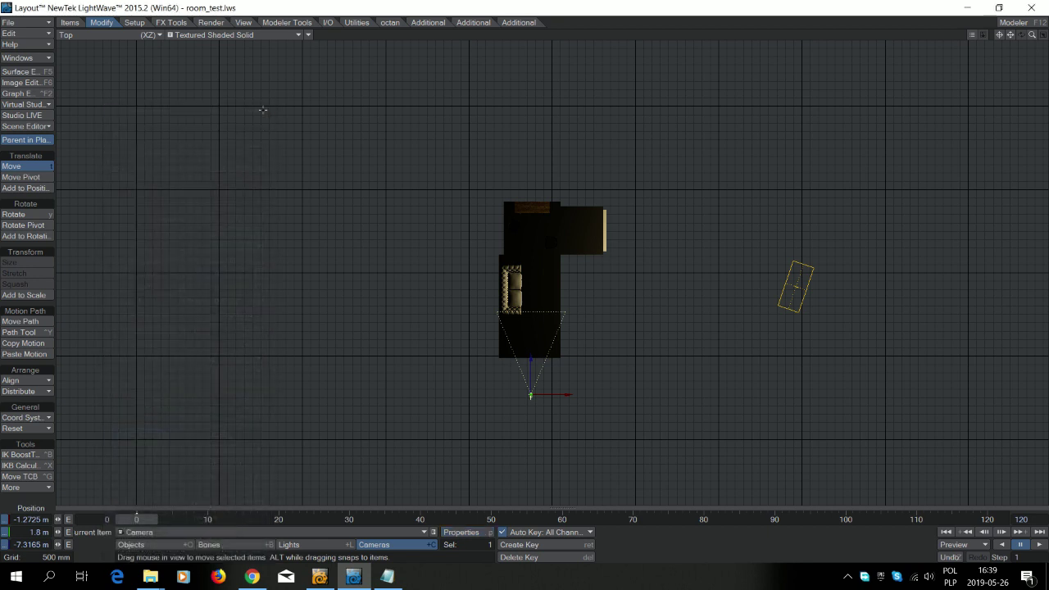
key("F9")
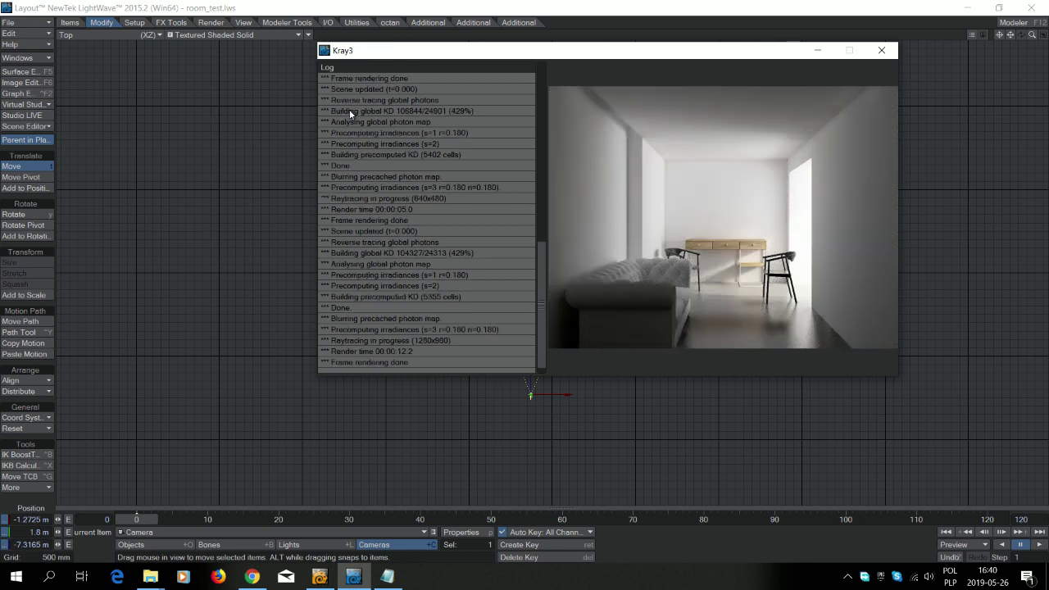
Examine the render at 100% zoom in an enlarged image window and close the Kray log window
left_click(432, 37)
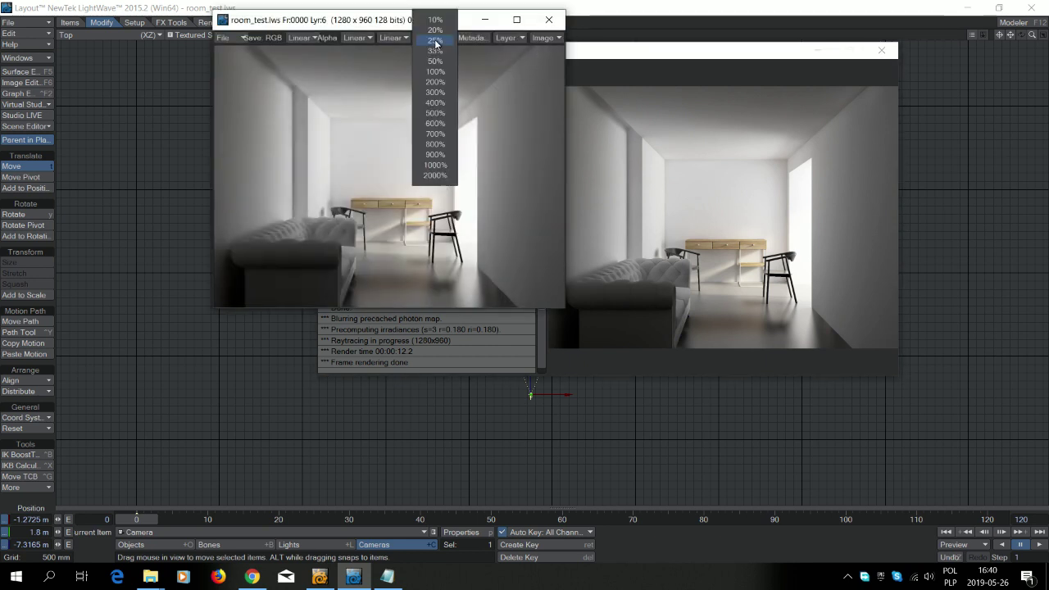
left_click(435, 65)
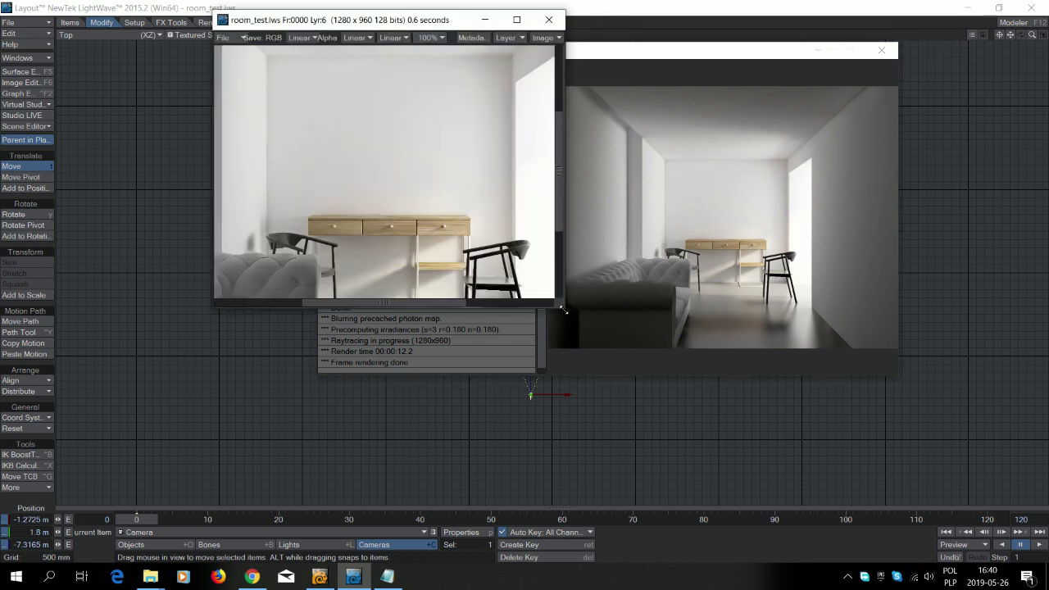
left_click_drag(562, 304, 931, 512)
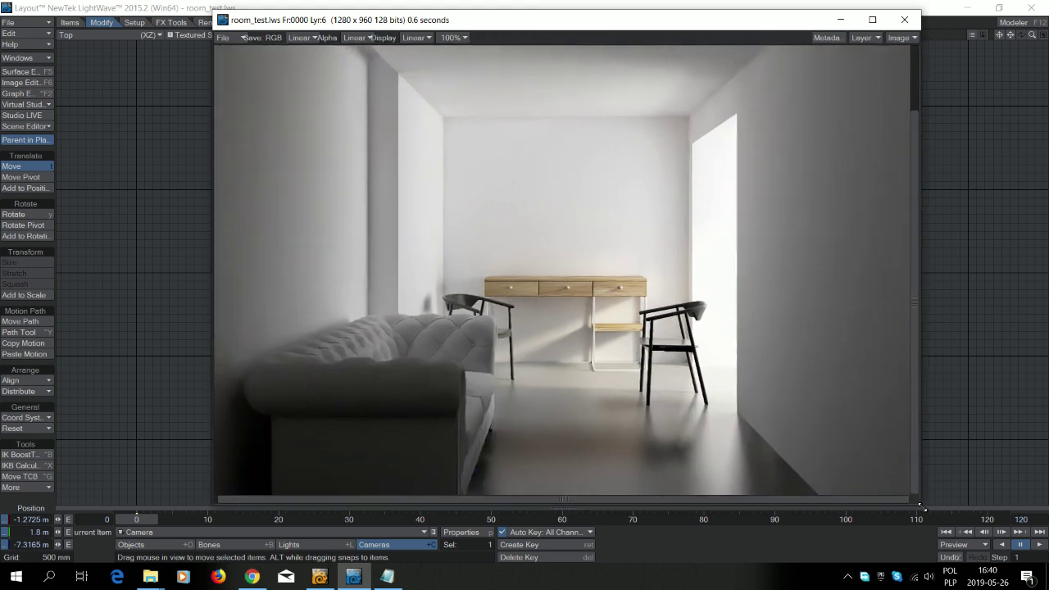
left_click_drag(590, 21, 681, 150)
left_click_drag(776, 54, 417, 41)
left_click(525, 35)
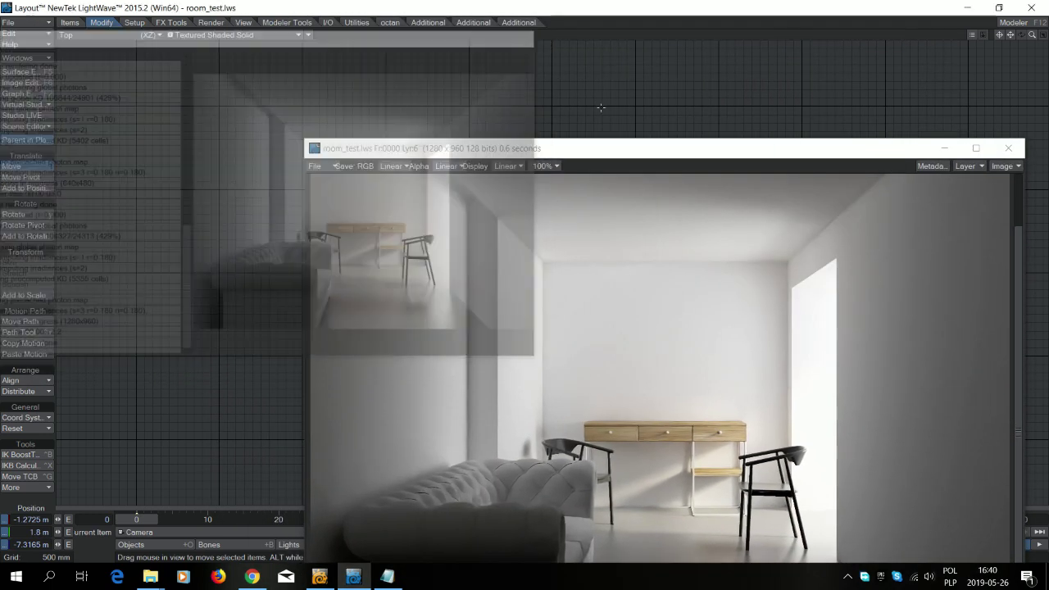
left_click_drag(645, 151, 661, 46)
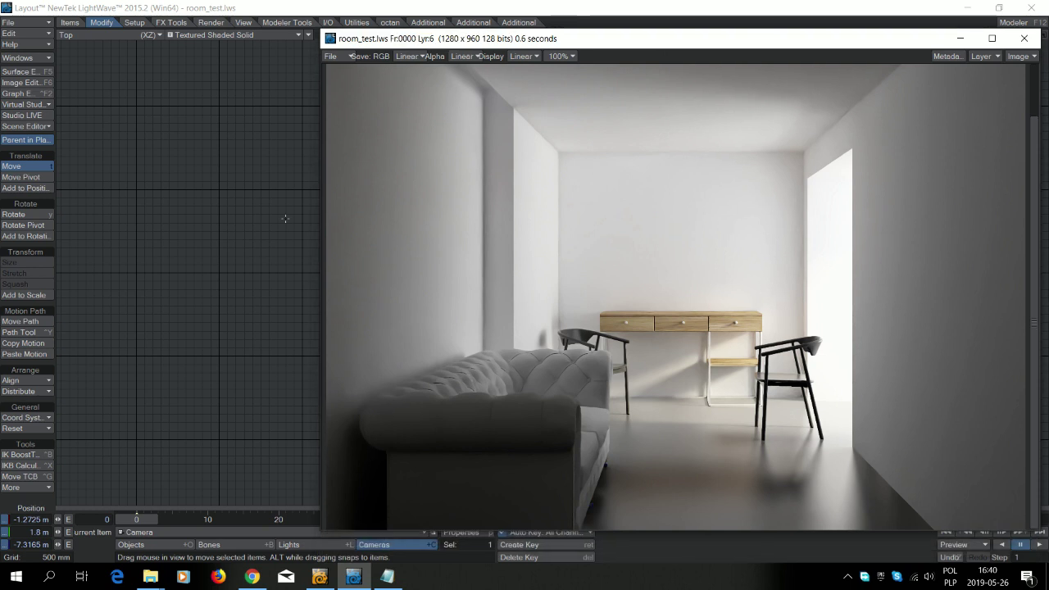
left_click_drag(826, 45, 490, 40)
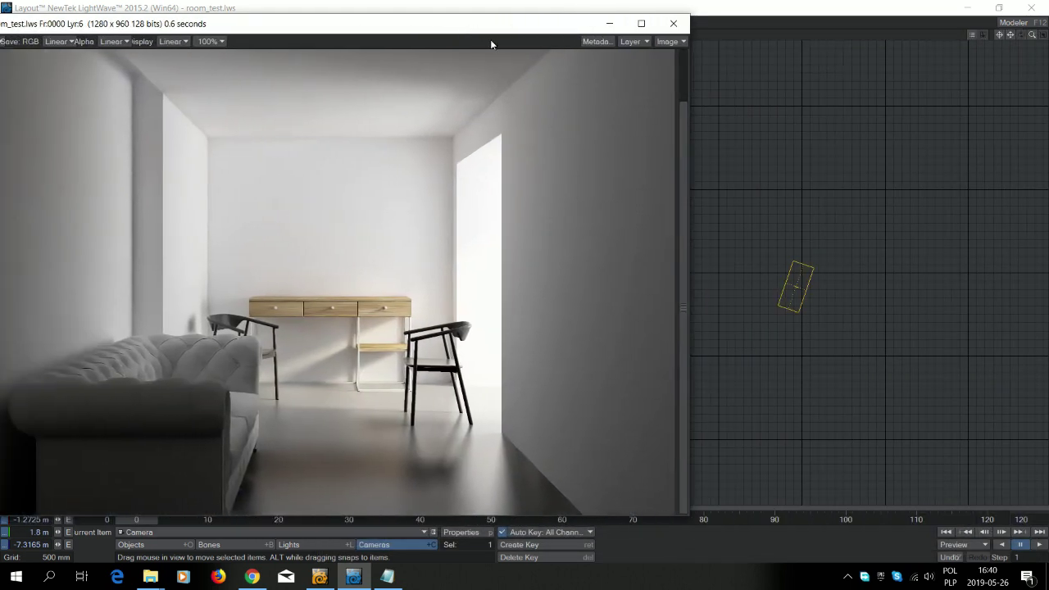
Enlarge the area light to a scale of about 9.460 and render the frame again
left_click(795, 286)
key("shift+l")
key("shift+h")
left_click_drag(304, 32, 367, 19)
left_click_drag(861, 368, 1008, 369)
key("F9")
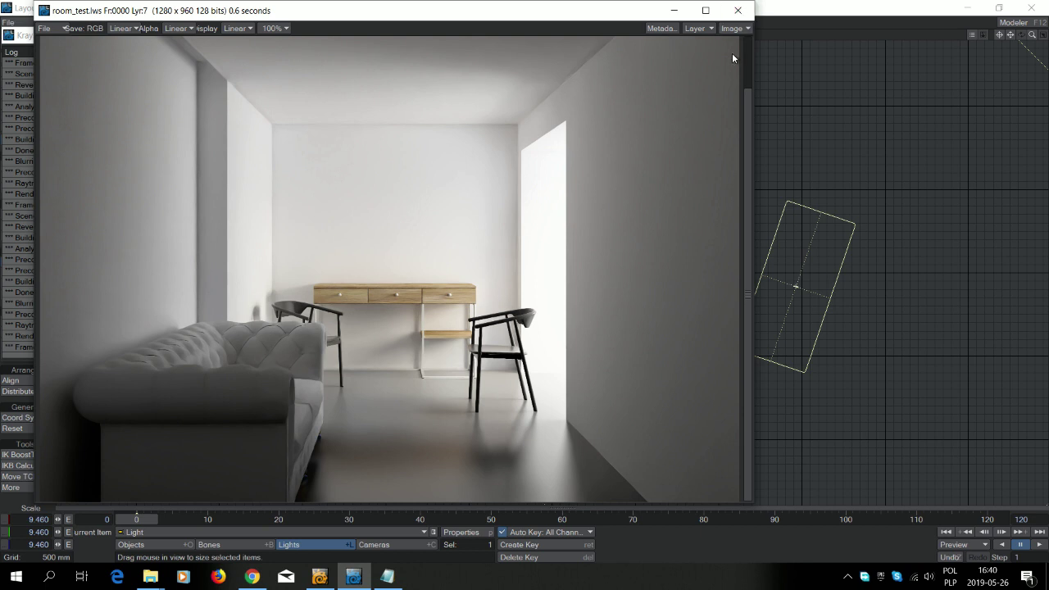
Compare the newest render with the previous one by flipping between the two image layers
left_click(44, 28)
mouse_move(52, 27)
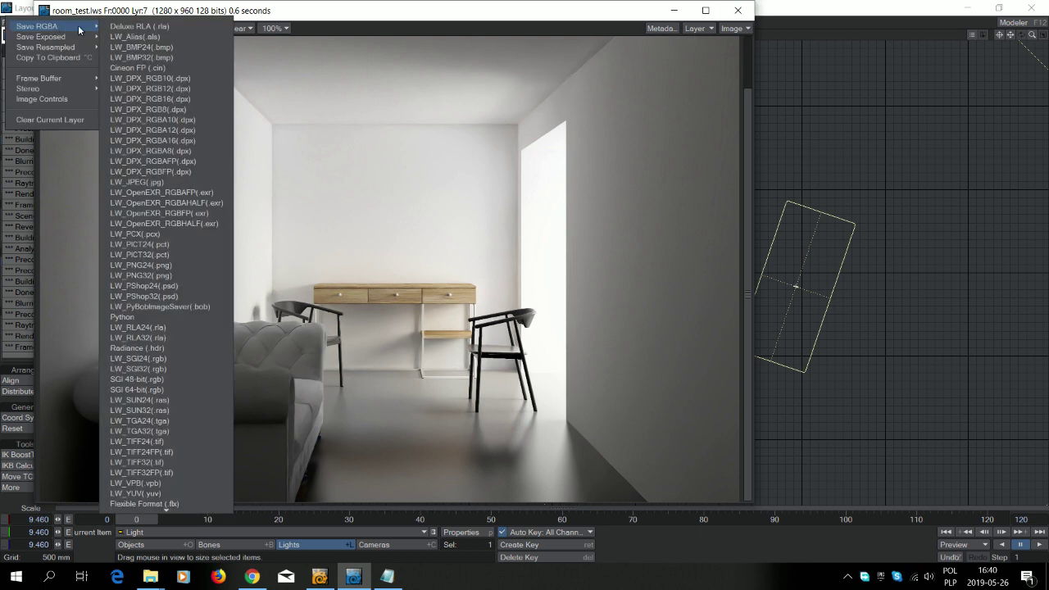
left_click(339, 10)
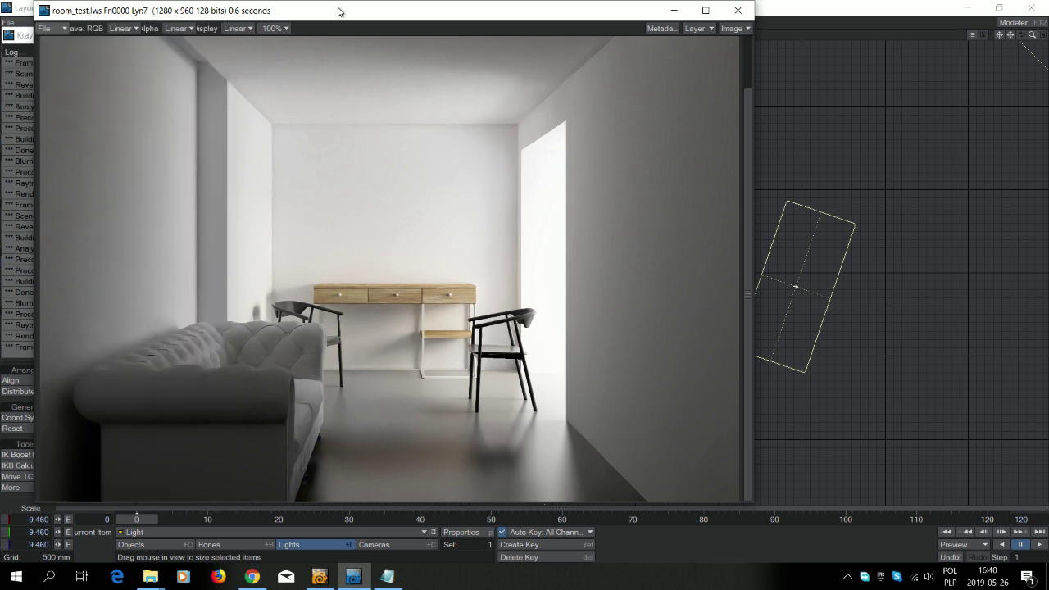
key("Left")
key("Right")
key("Left")
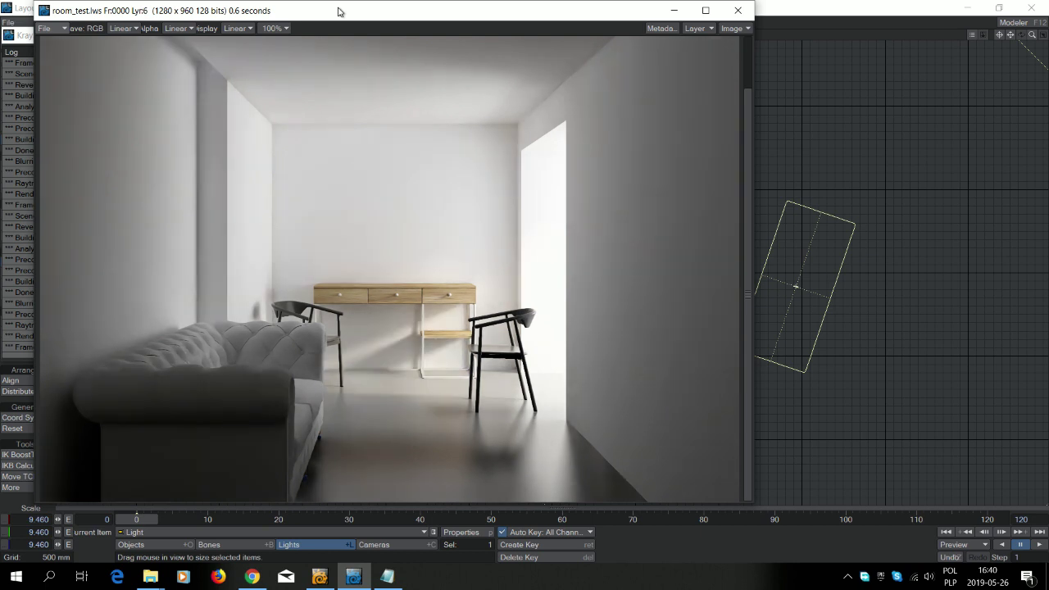
key("Right")
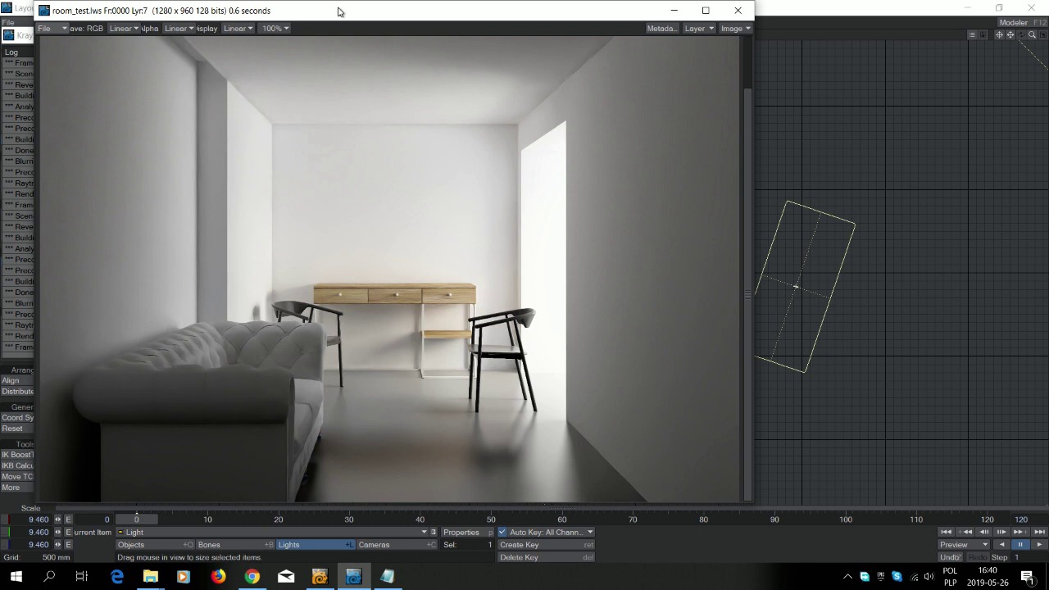
key("Left")
key("Right")
Enlarge the area light to a scale of about 16.104 and close the Kray log window
left_click_drag(328, 10, 413, 10)
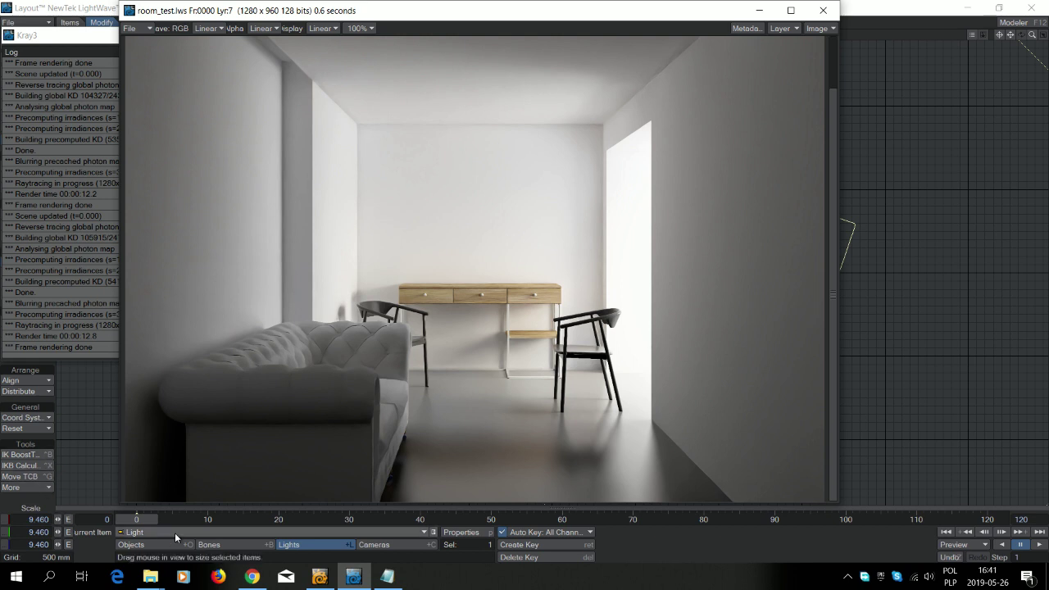
left_click(246, 509)
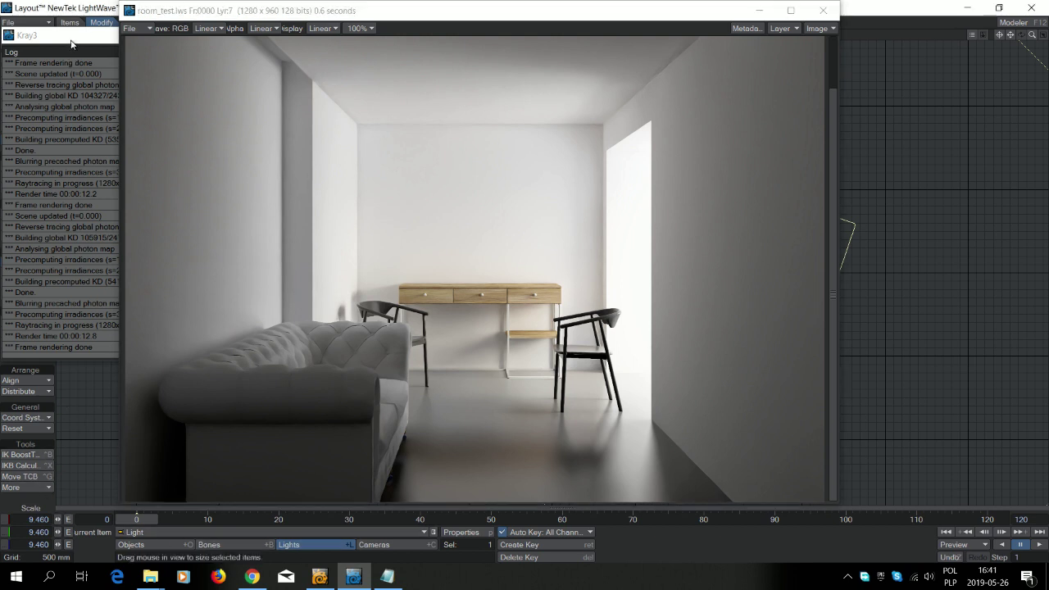
left_click_drag(74, 43, 146, 48)
left_click_drag(94, 426, 99, 425)
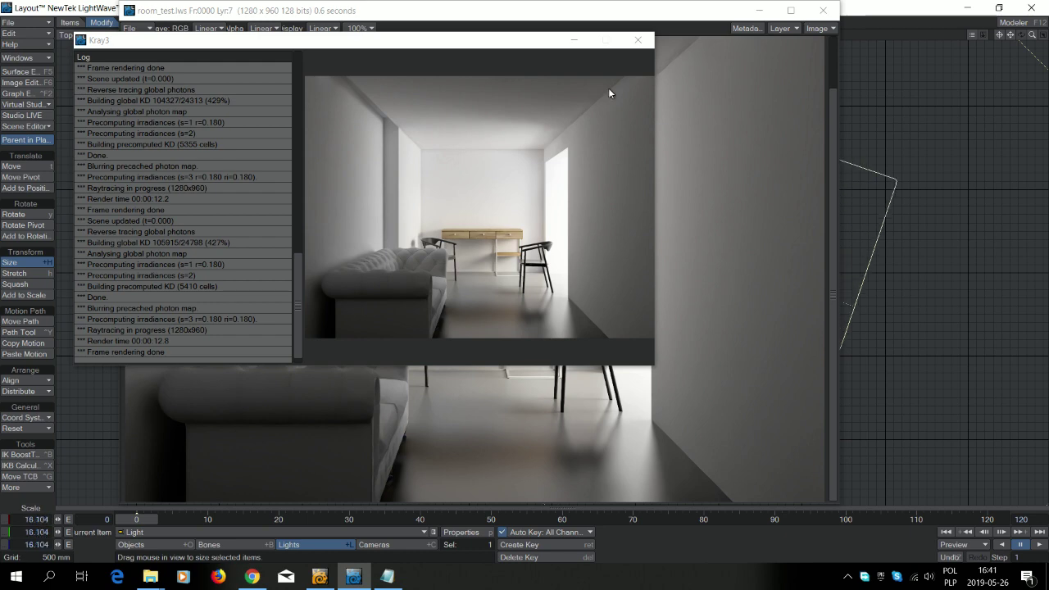
left_click(637, 39)
left_click_drag(706, 16, 625, 15)
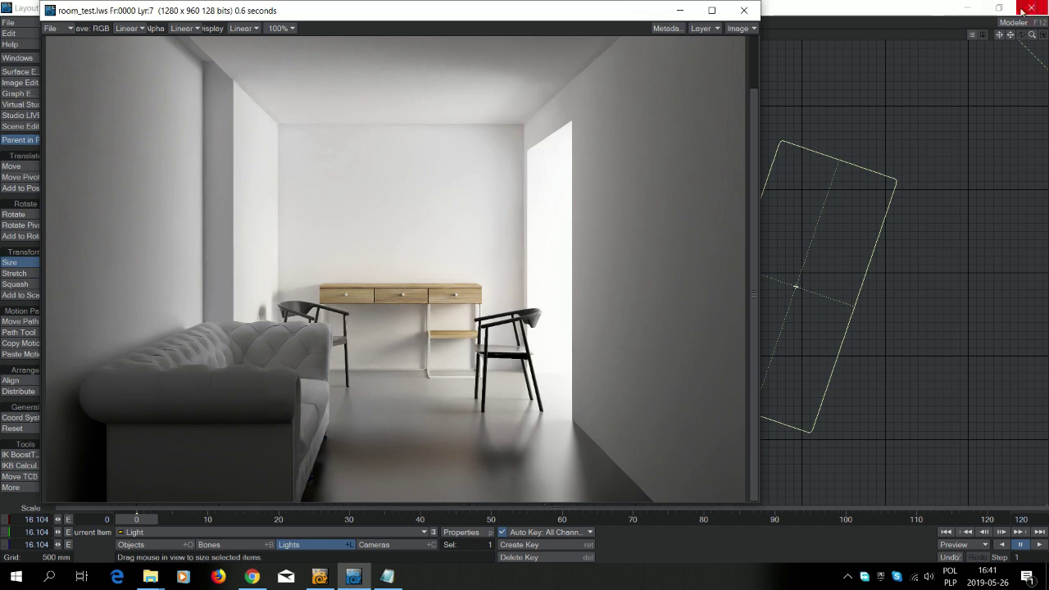
Enlarge the area light to a scale of about 16.672 in the top view and render the frame again
left_click(901, 270)
scroll(901, 271, "up", 5)
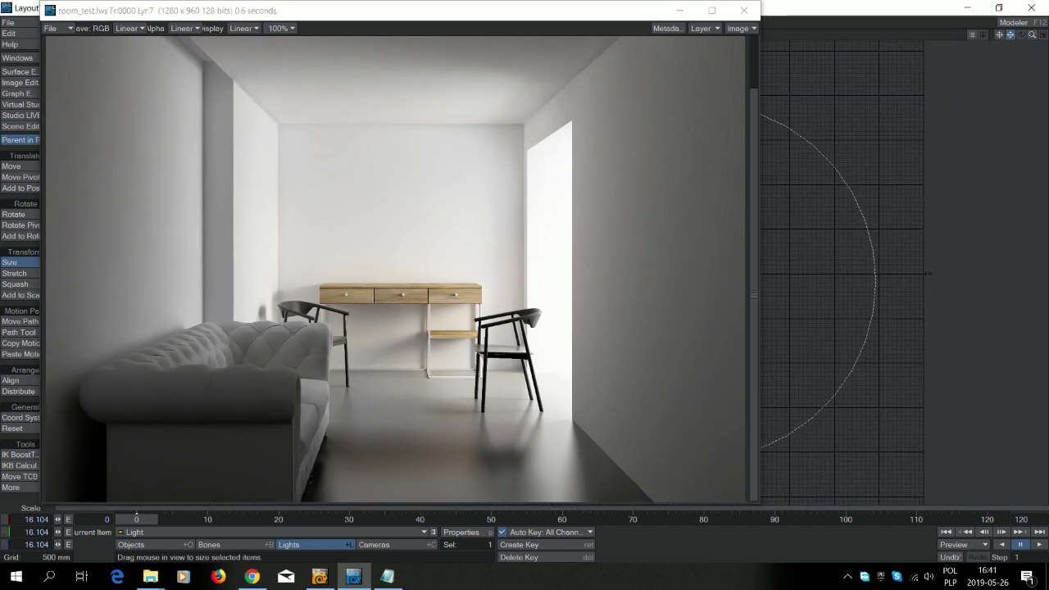
scroll(927, 273, "down", 5)
left_click_drag(787, 385, 831, 374, "alt+shift")
mouse_move(478, 17)
left_mouse_down()
mouse_move(520, 7)
mouse_move(472, 17)
left_mouse_up()
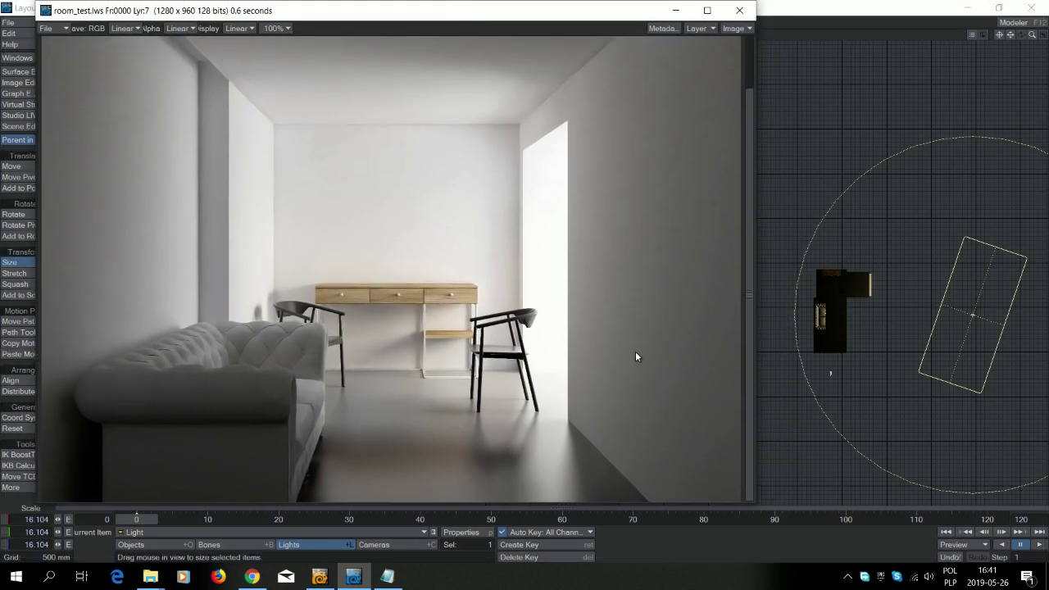
left_click_drag(886, 204, 851, 131)
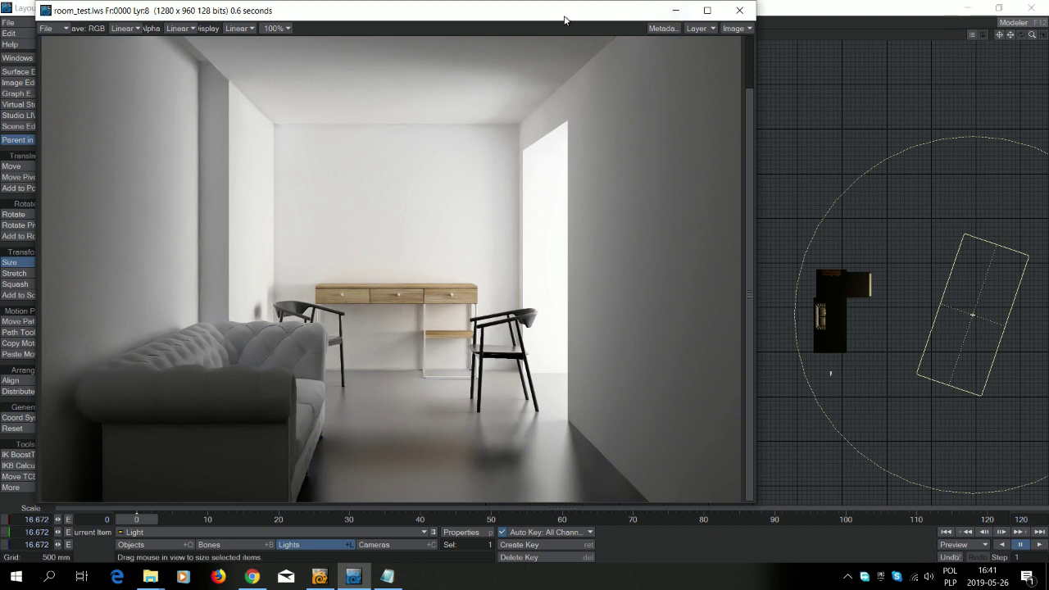
Compare the latest render with the two earlier image layers, focusing on the shadows and light from the window
key("Down")
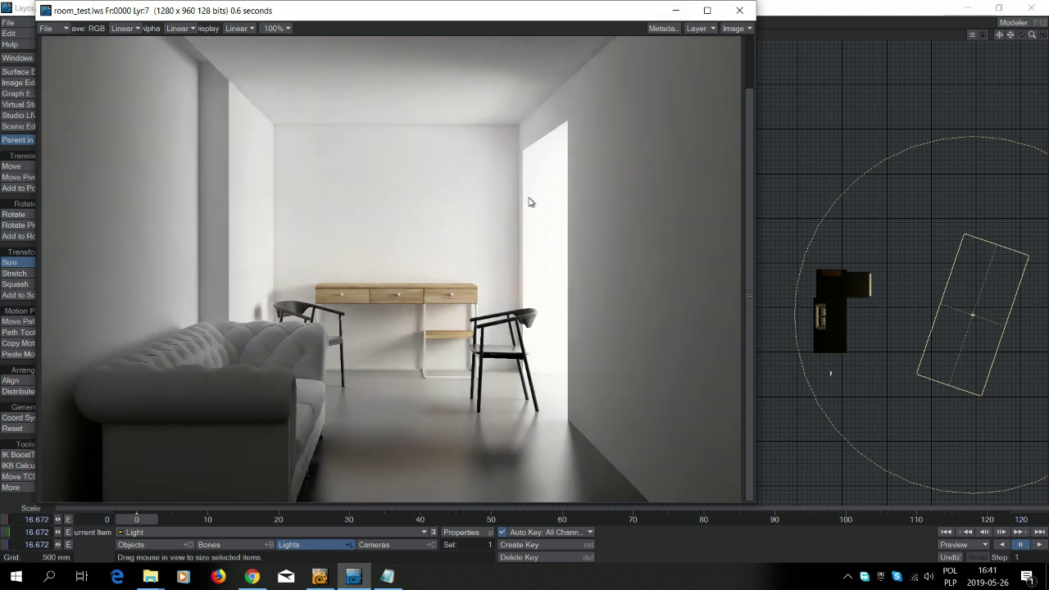
key("Down")
key("Up")
key("Up")
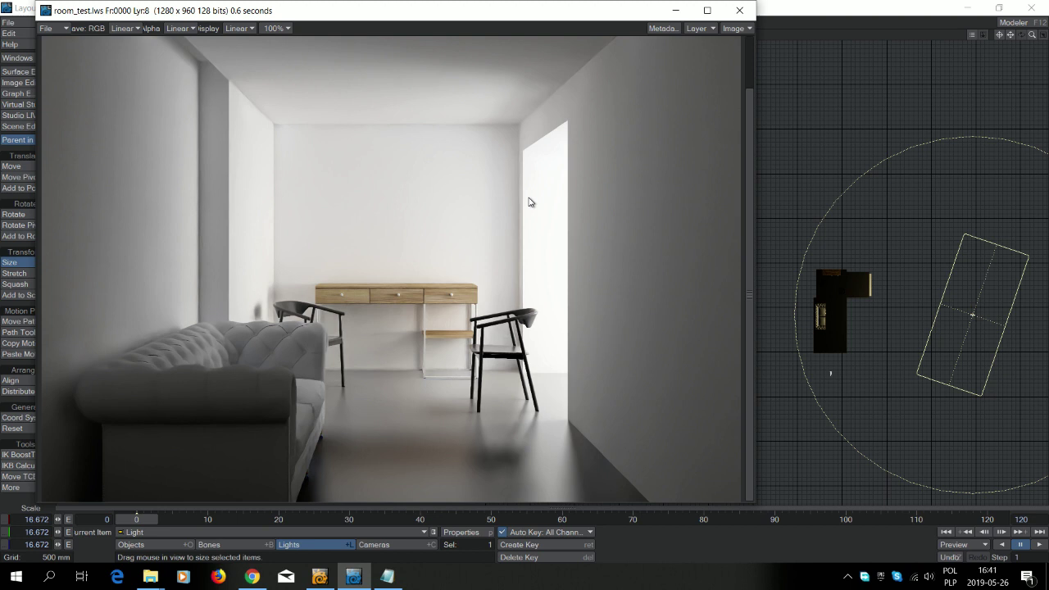
key("Down")
key("Down")
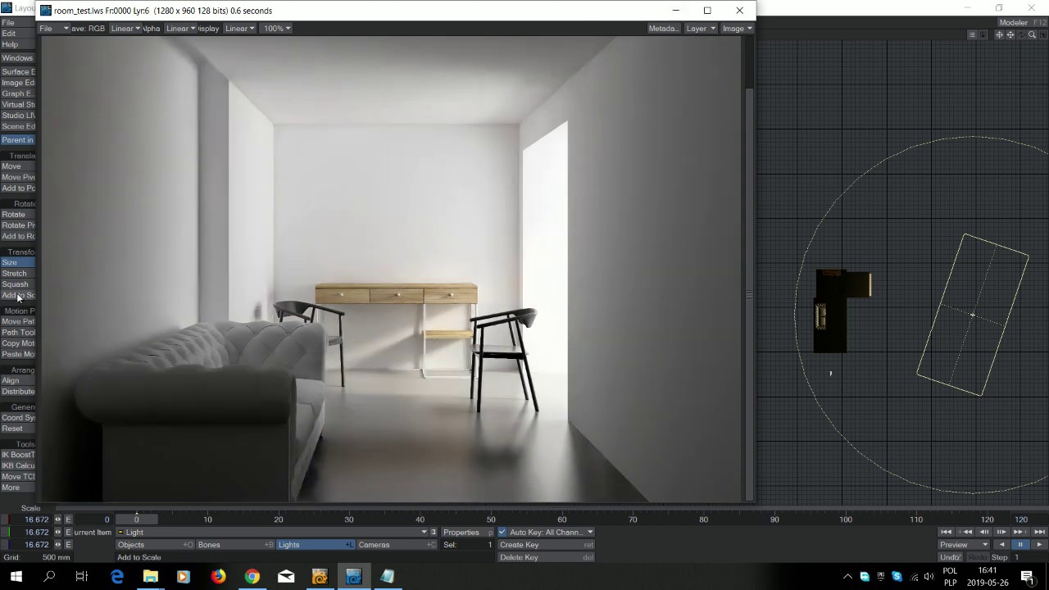
Shrink the area light to a scale of about 1.190, set its intensity to 150% and render the frame
left_click_drag(755, 416, 625, 417)
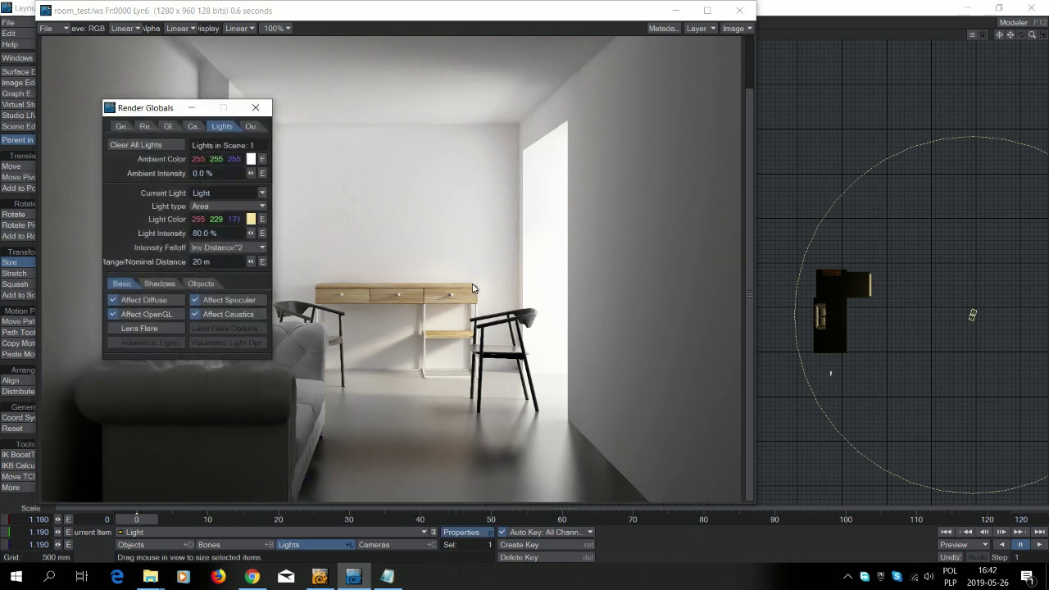
left_click(461, 532)
left_click(233, 233)
type("150")
key("Return")
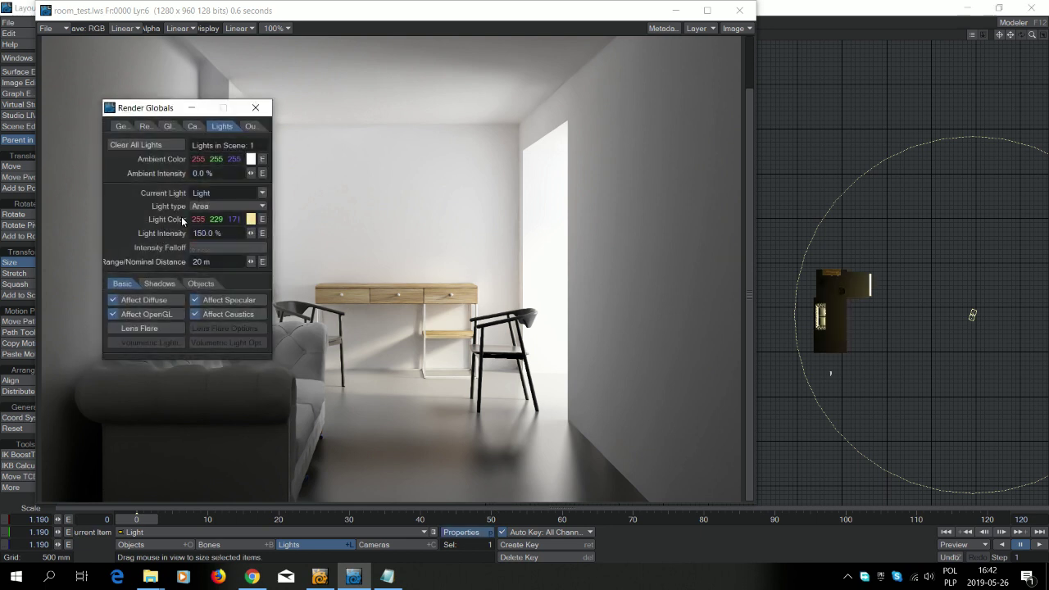
left_click(255, 108)
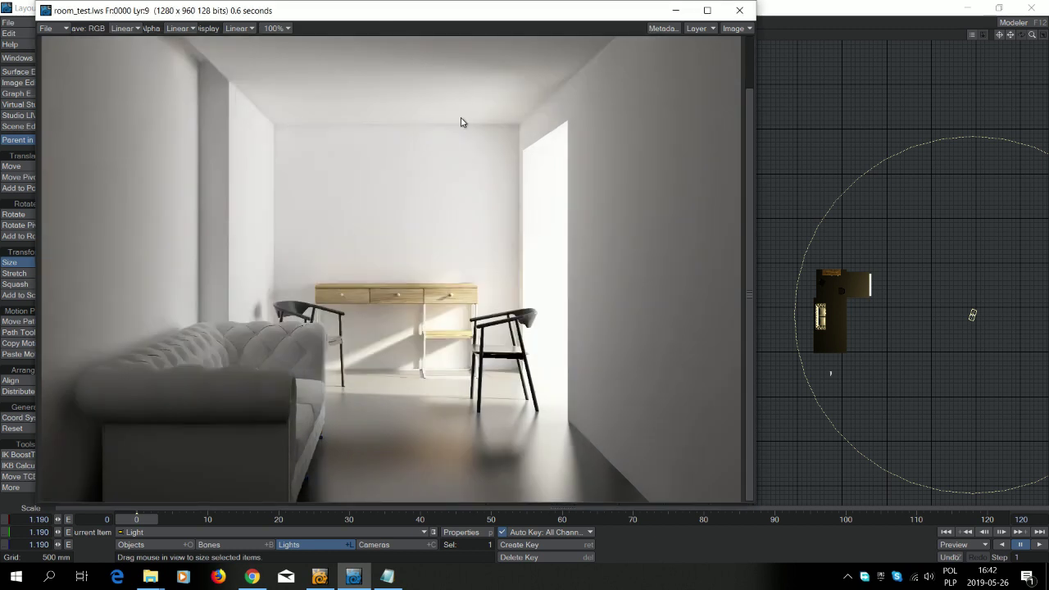
Compare the small-light render with the previous large-light render by flipping between the two image layers
scroll(461, 122, "up", 1)
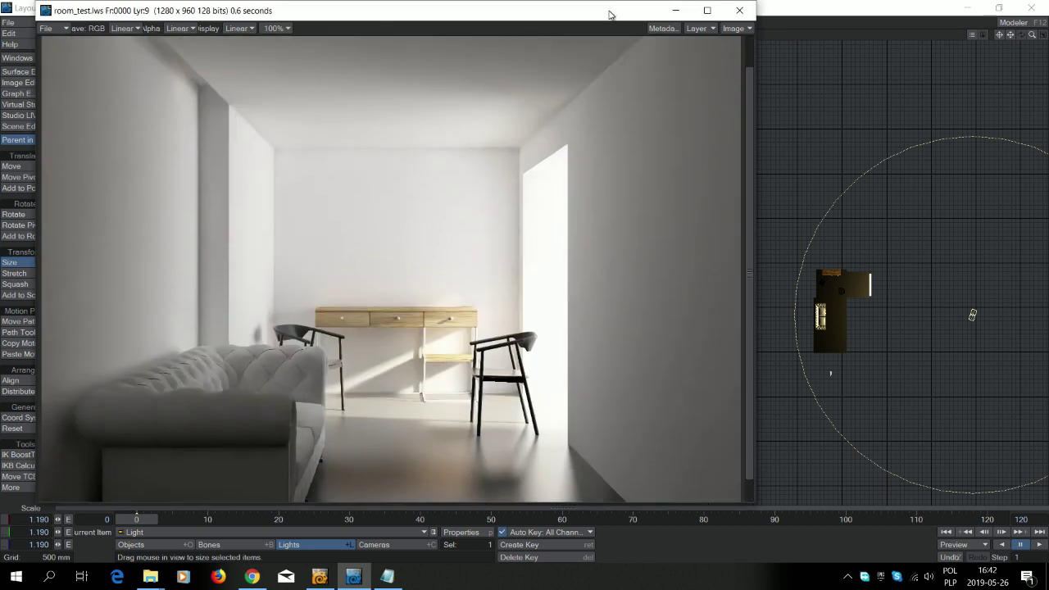
key("Down")
key("Up")
key("Down")
key("Up")
key("Down")
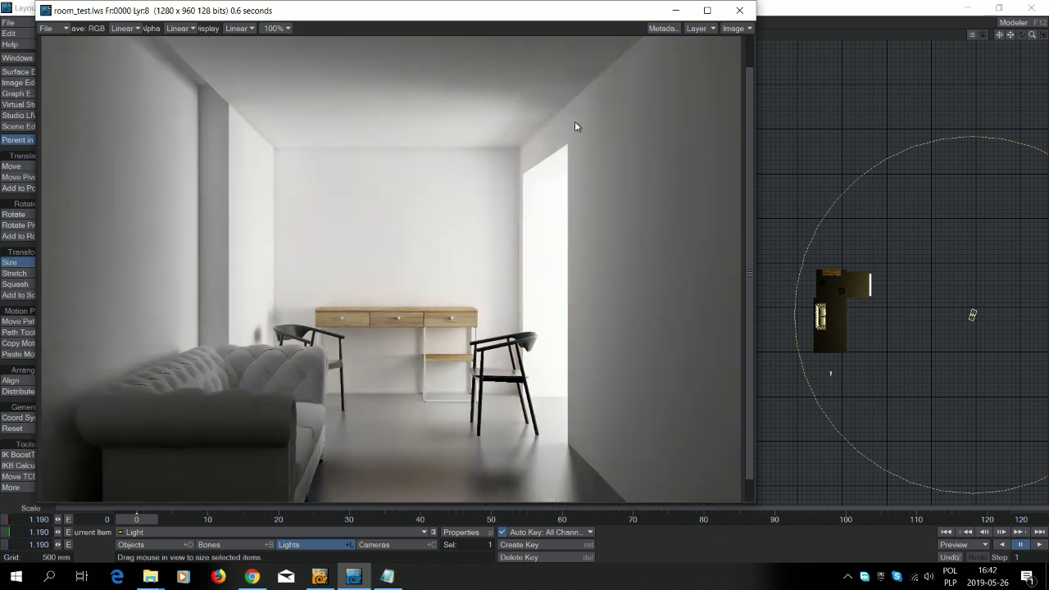
key("Up")
key("Down")
key("Up")
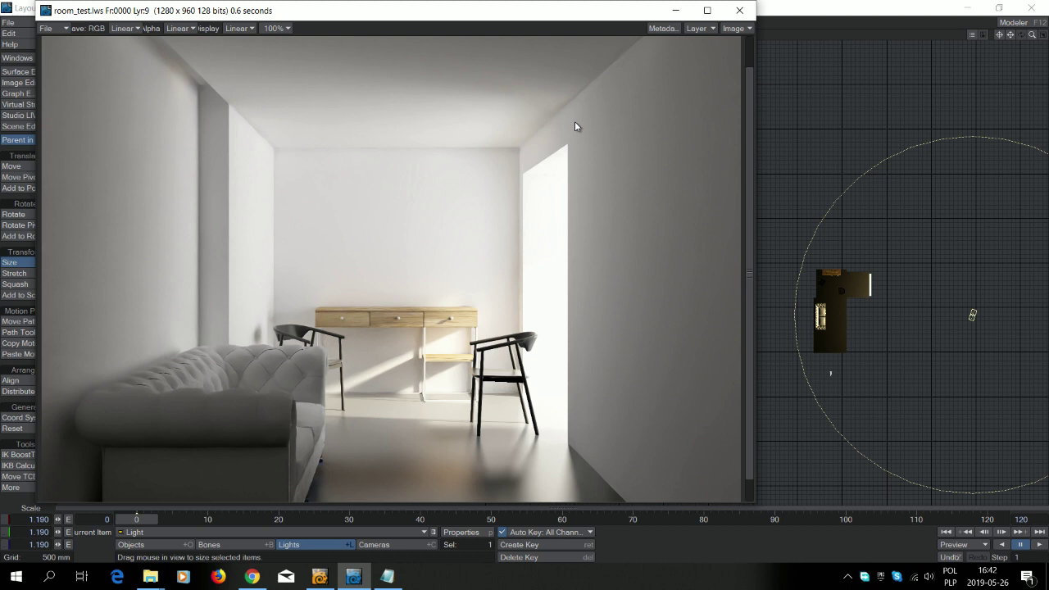
key("Down")
key("Up")
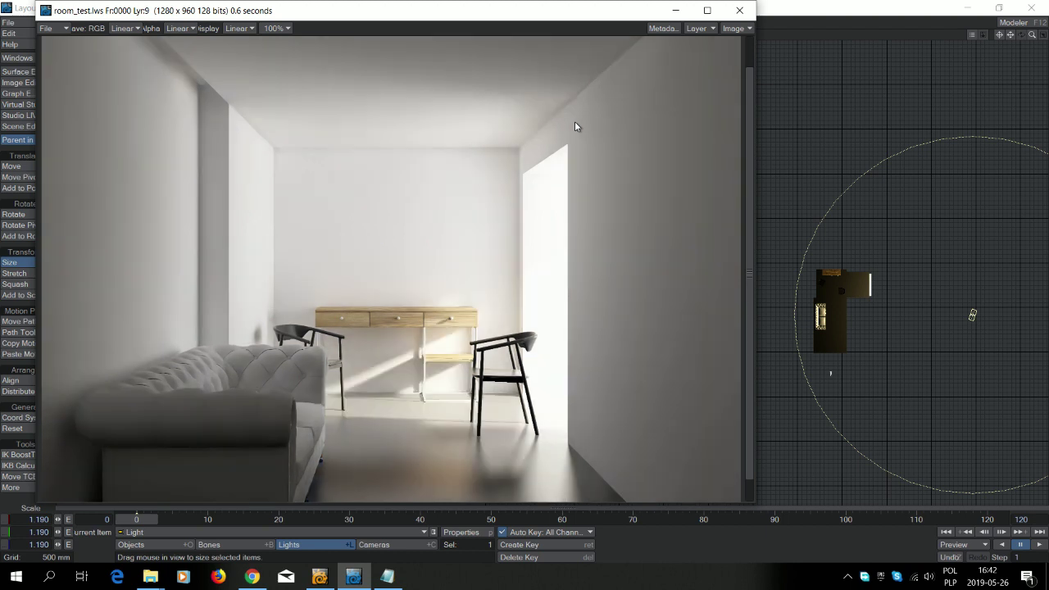
Close the render image and Kray log windows and switch the viewport to the current camera view
left_click(740, 10)
left_click(639, 37)
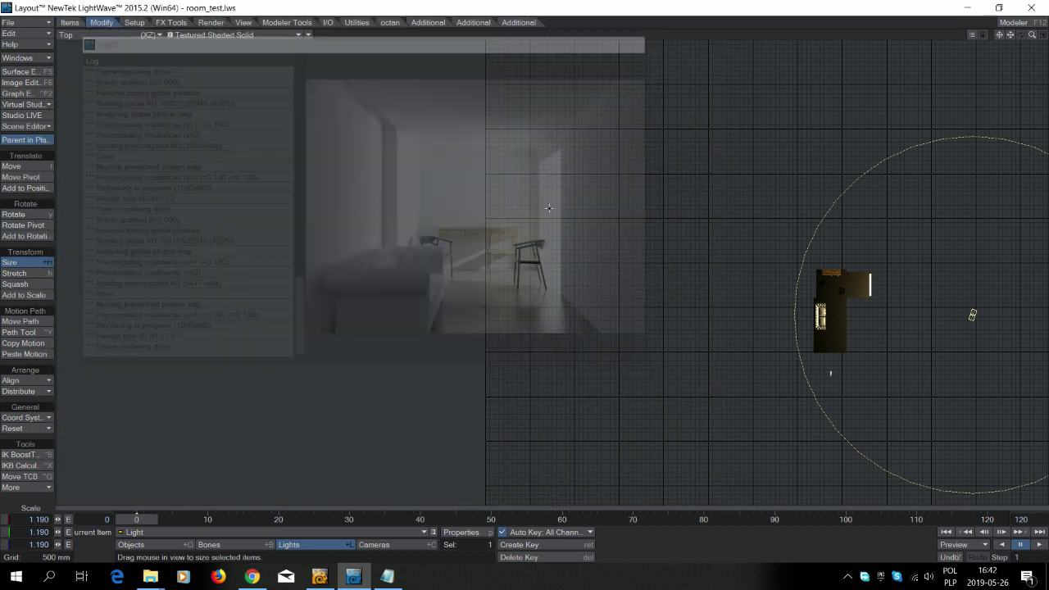
left_click(132, 35)
mouse_move(133, 120)
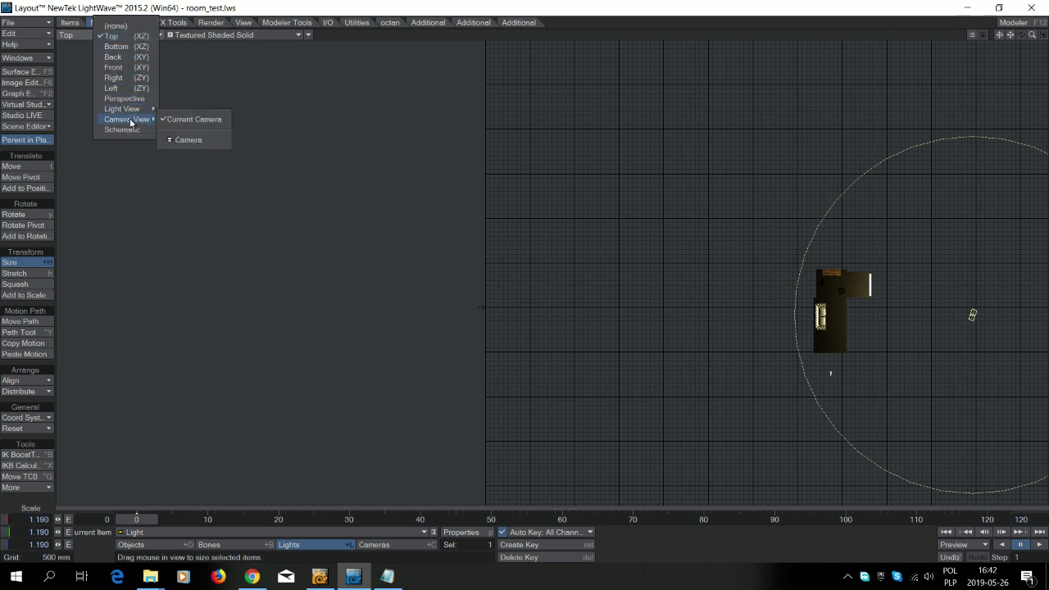
left_click(199, 117)
Select the camera, reposition it in the room and rotate it to about 0.70° heading and -4.10° pitch
left_click(375, 545)
left_click_drag(492, 328, 491, 264)
key("y")
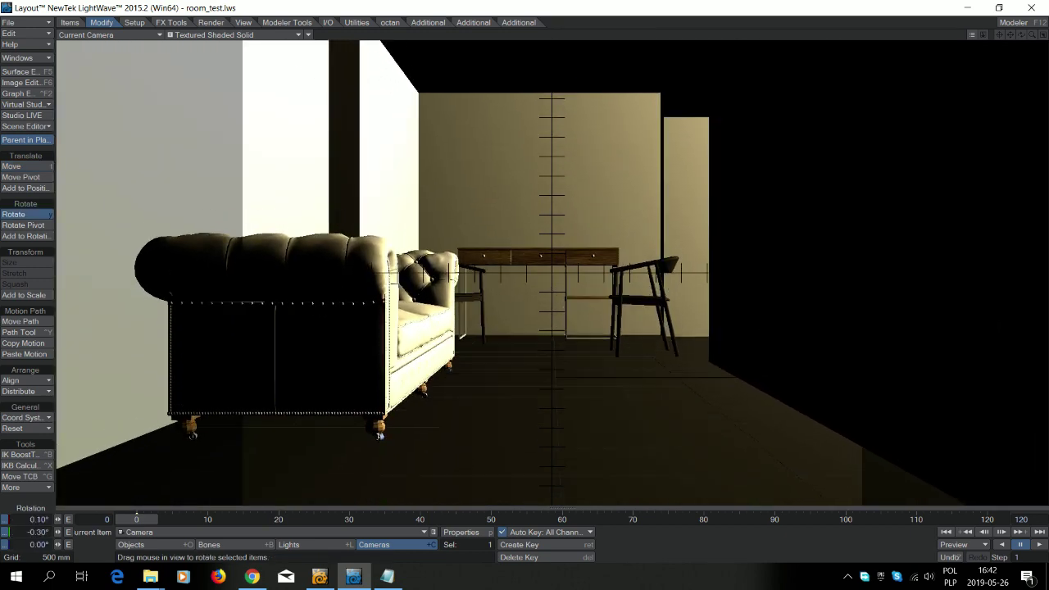
left_click_drag(561, 328, 561, 357)
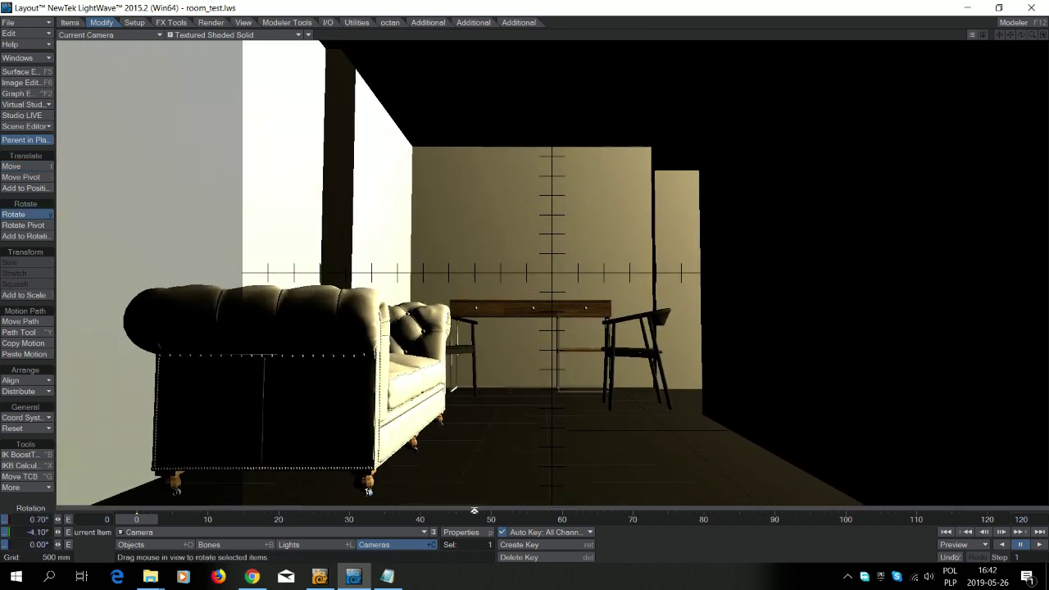
Set the camera's lens focal length to 18 mm and render the frame from the wider view
left_click(475, 532)
left_click(233, 179)
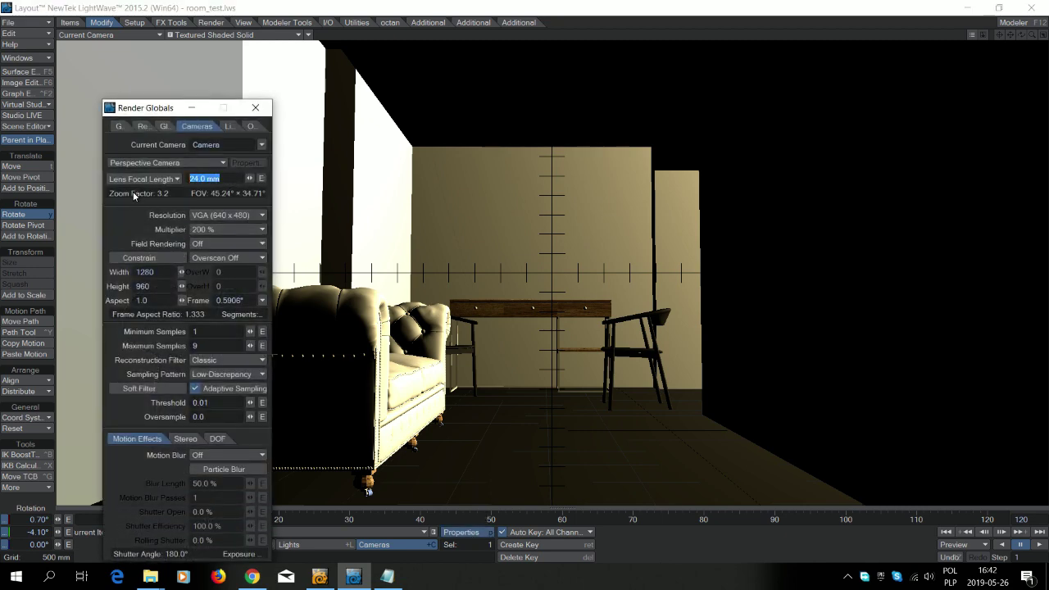
type("18")
key("Return")
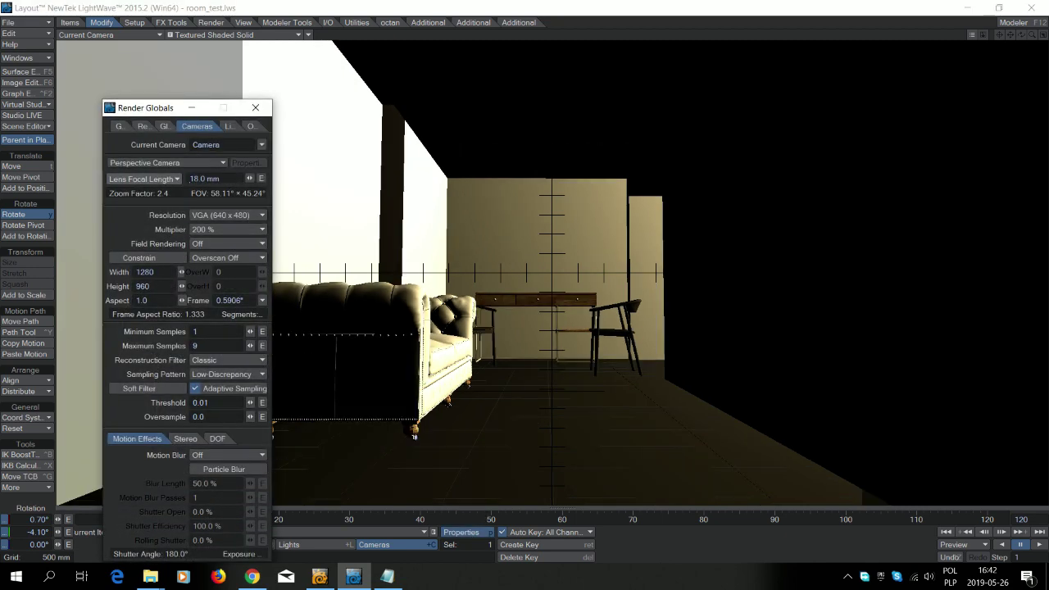
left_click(260, 108)
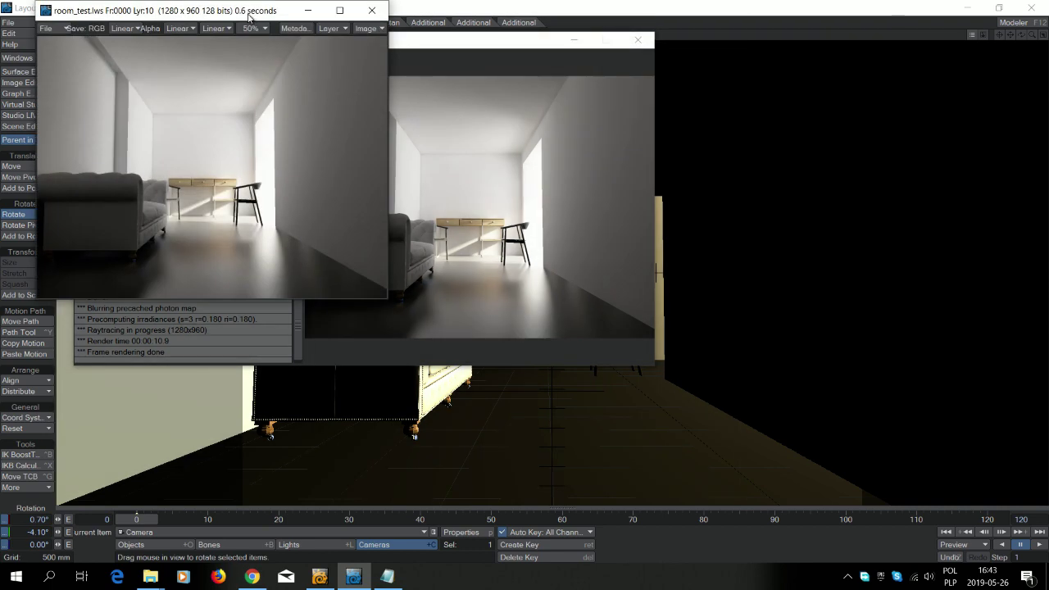
Examine the wide-angle render at 100% zoom in an enlarged image window and close the Kray log window
left_click(248, 29)
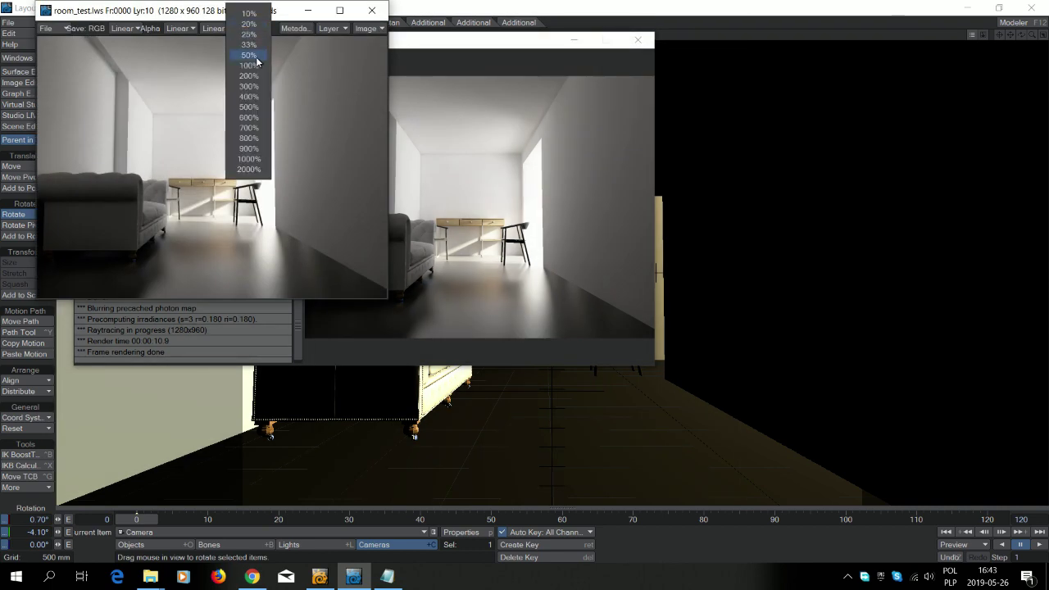
left_click(248, 66)
left_click_drag(164, 10, 491, 90)
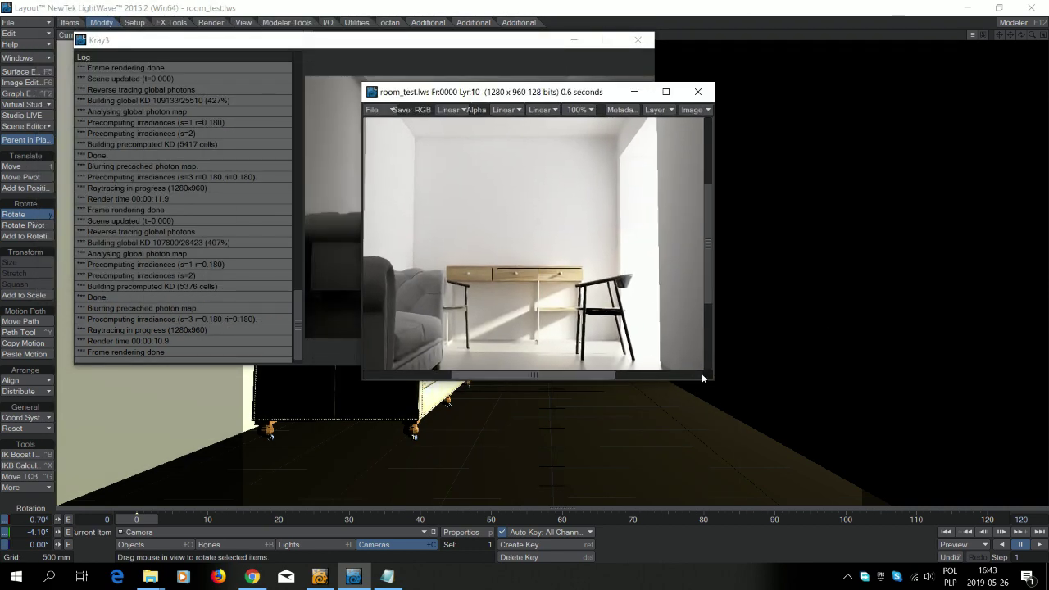
left_click_drag(712, 378, 1039, 586)
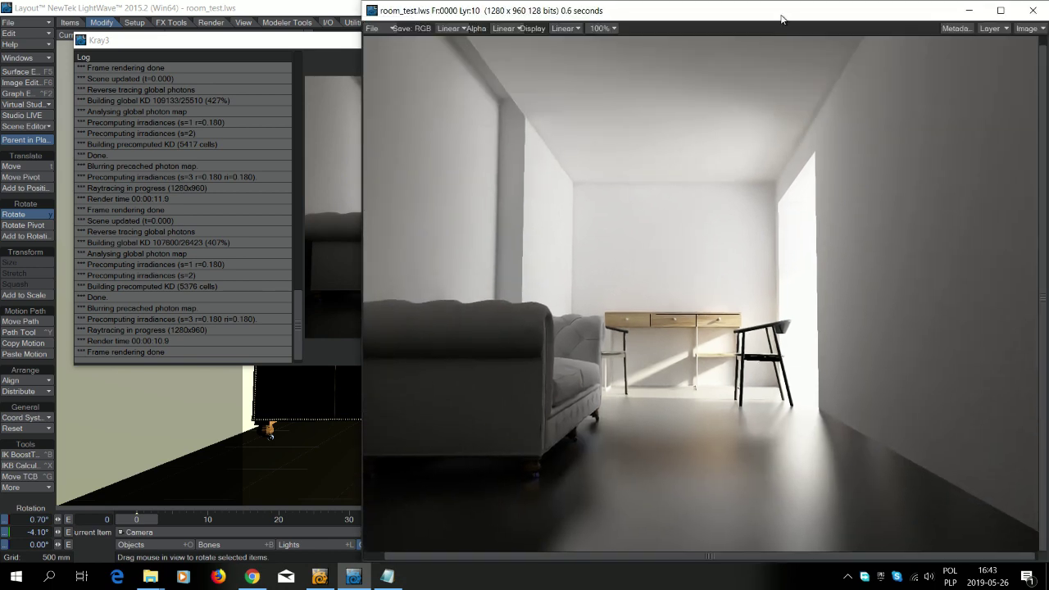
left_click(310, 41)
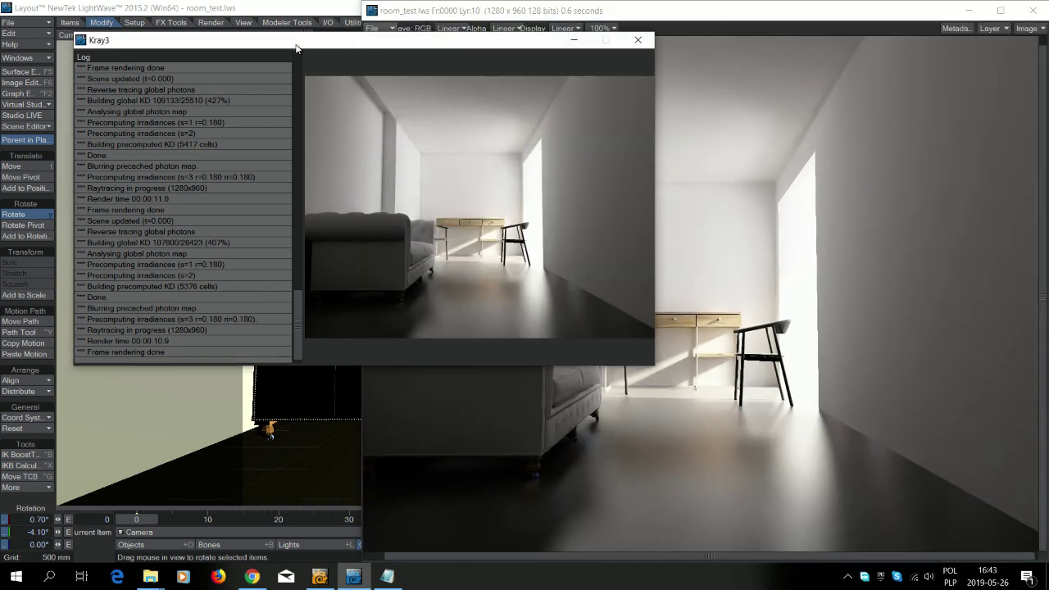
left_click(641, 45)
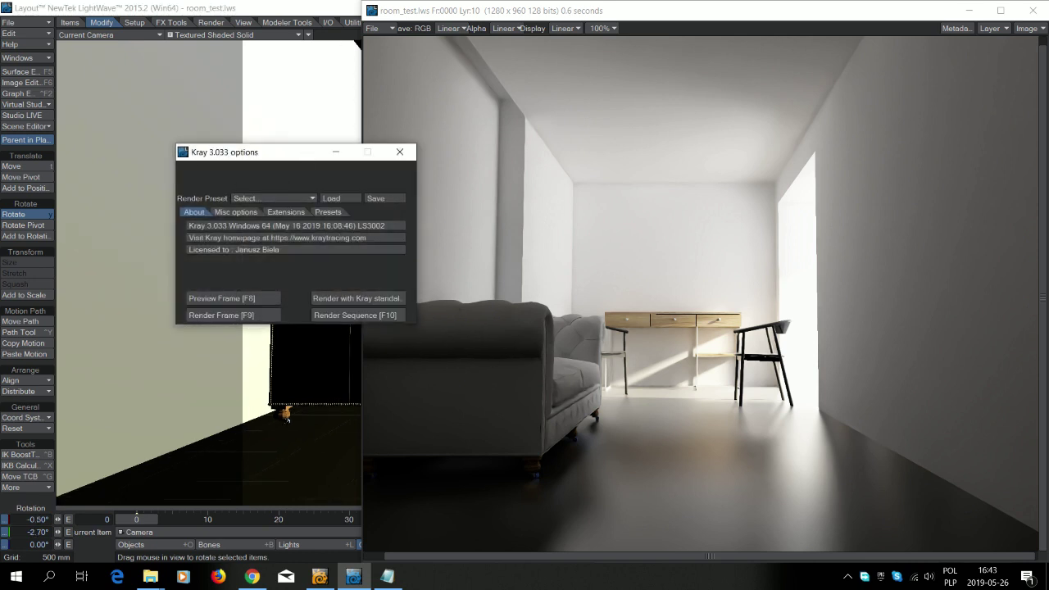
Open the Tonemap extension from the Kray options and set the first Exponential tonemap's parameter to 1.0
left_click_drag(304, 155, 222, 153)
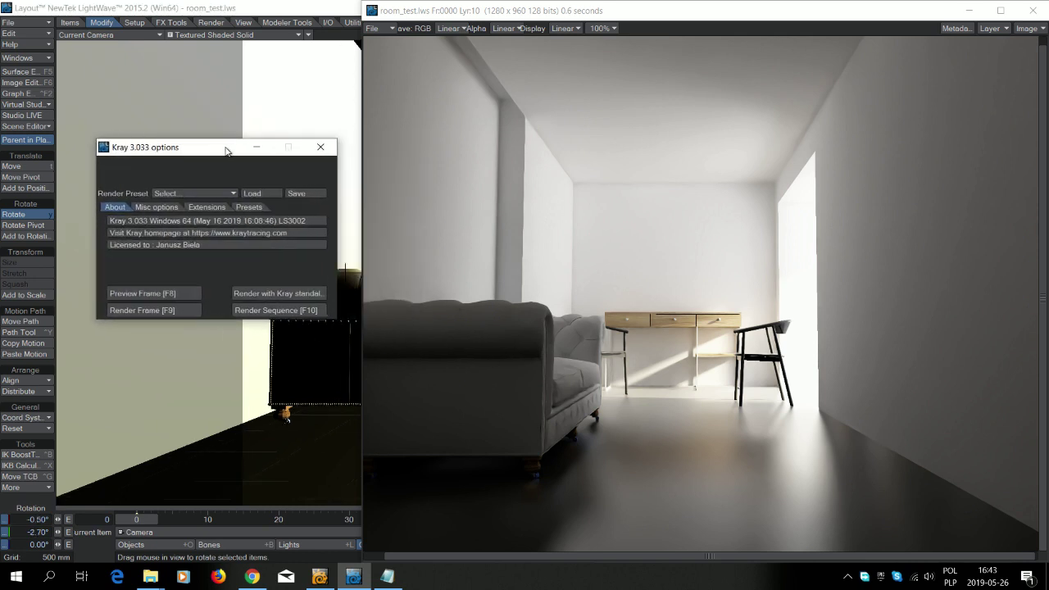
left_click(279, 6)
key("shift+o")
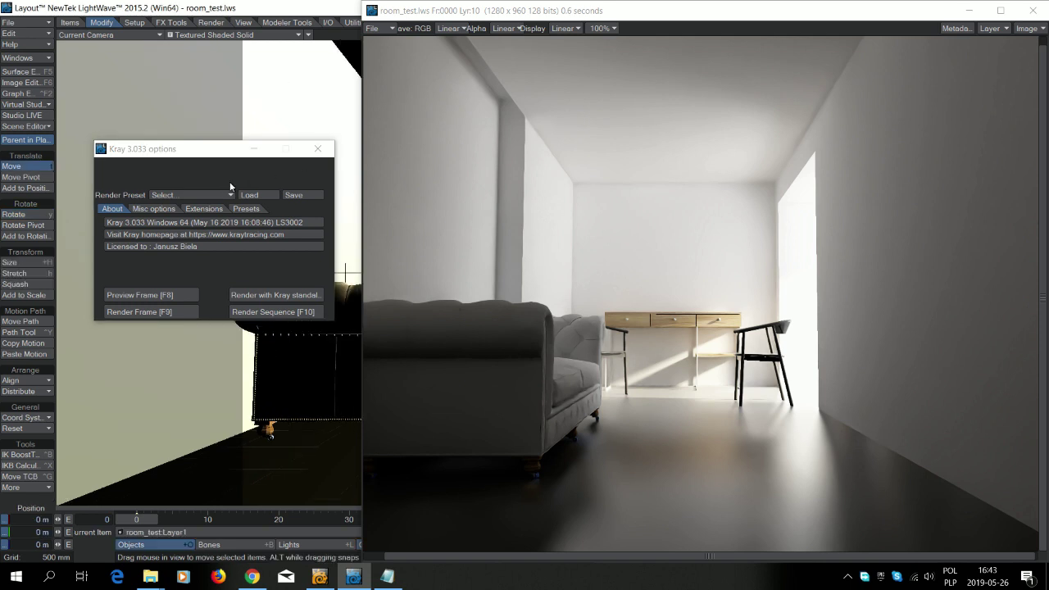
left_click_drag(262, 100, 263, 100)
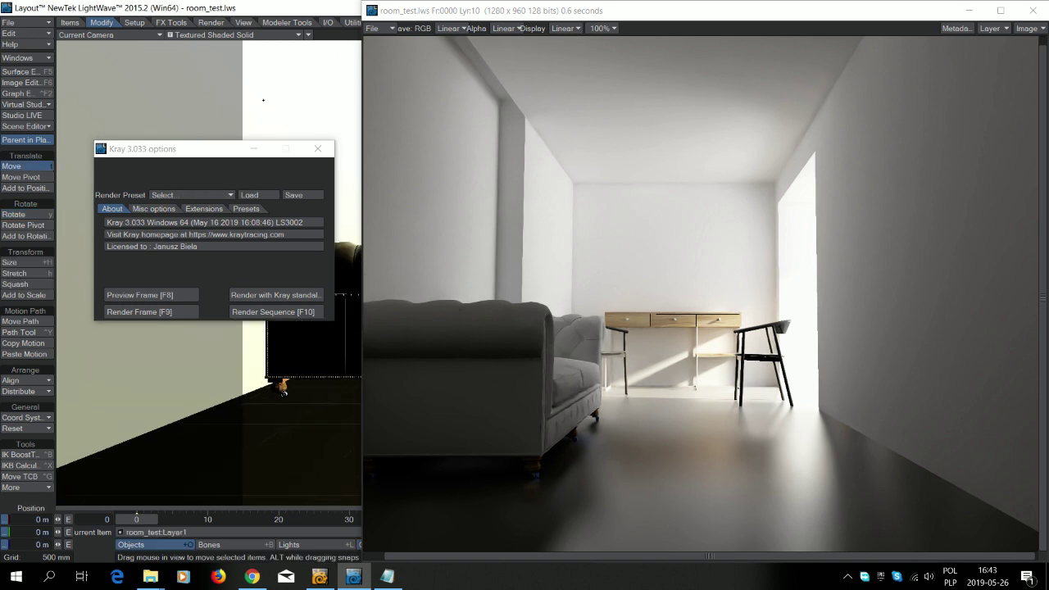
left_click(204, 208)
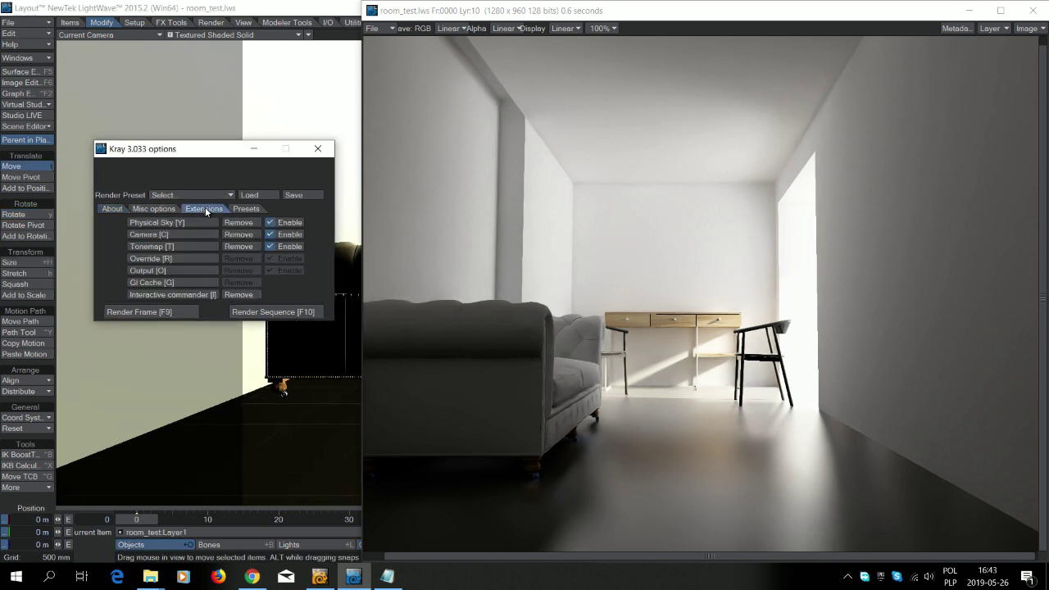
double_click(175, 245)
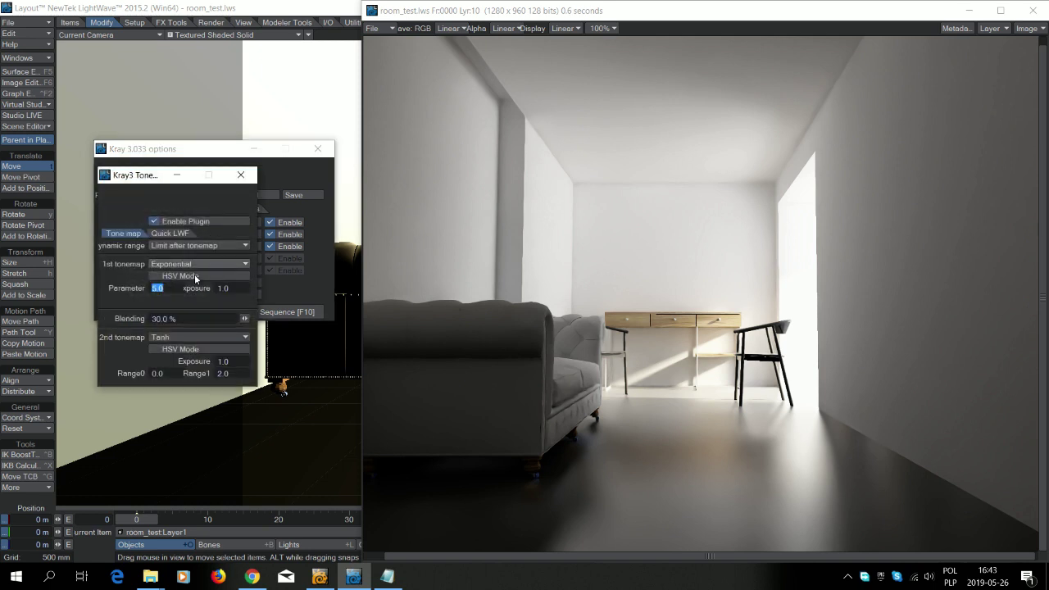
type("1.0")
Close the old render image and the tonemap settings, and render the frame with the changed tonemap
left_click_drag(869, 15, 690, 59)
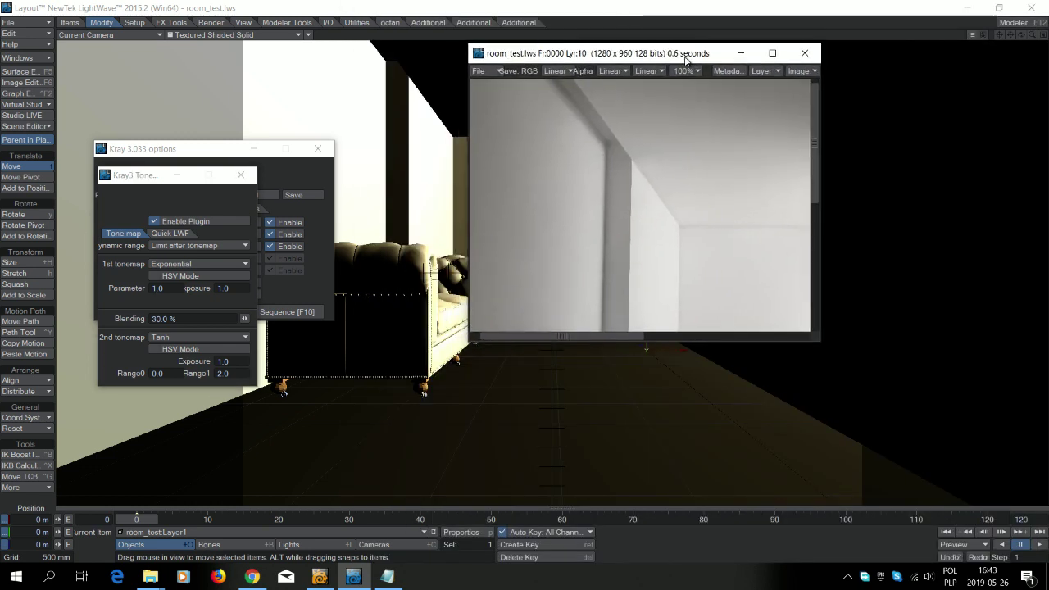
left_click(804, 54)
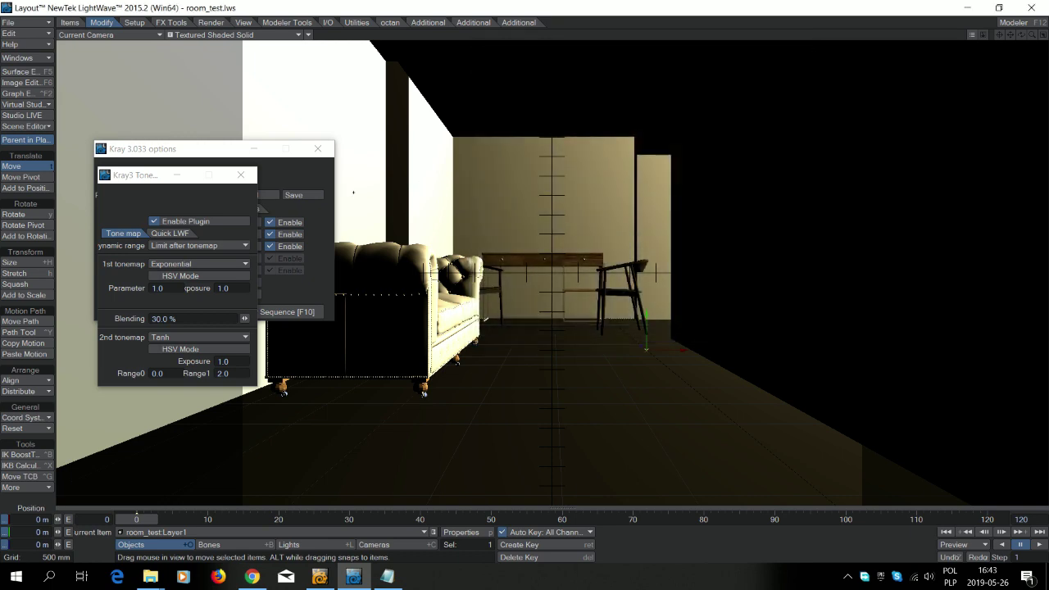
left_click(241, 174)
key("F9")
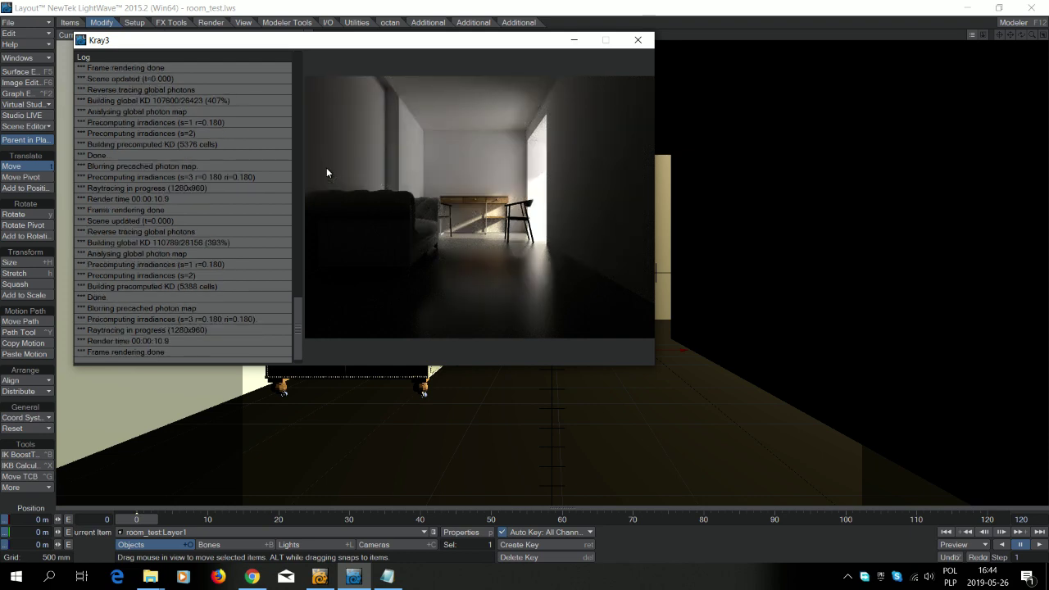
Close the render image, move the Kray log window aside and open the Tonemap extension from the Kray options
left_click(805, 51)
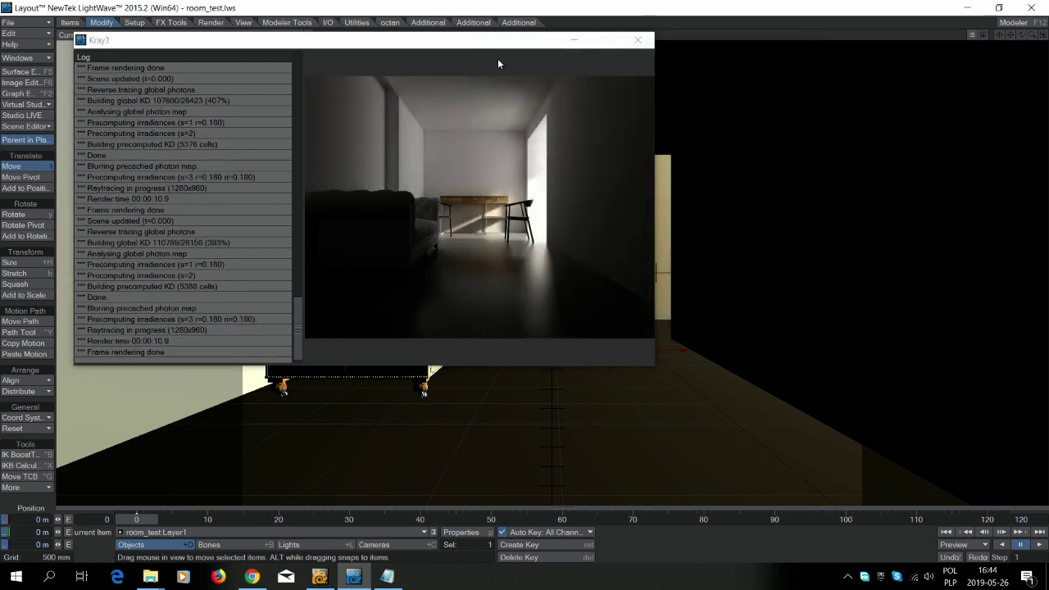
left_click_drag(419, 49, 716, 51)
left_click(187, 156)
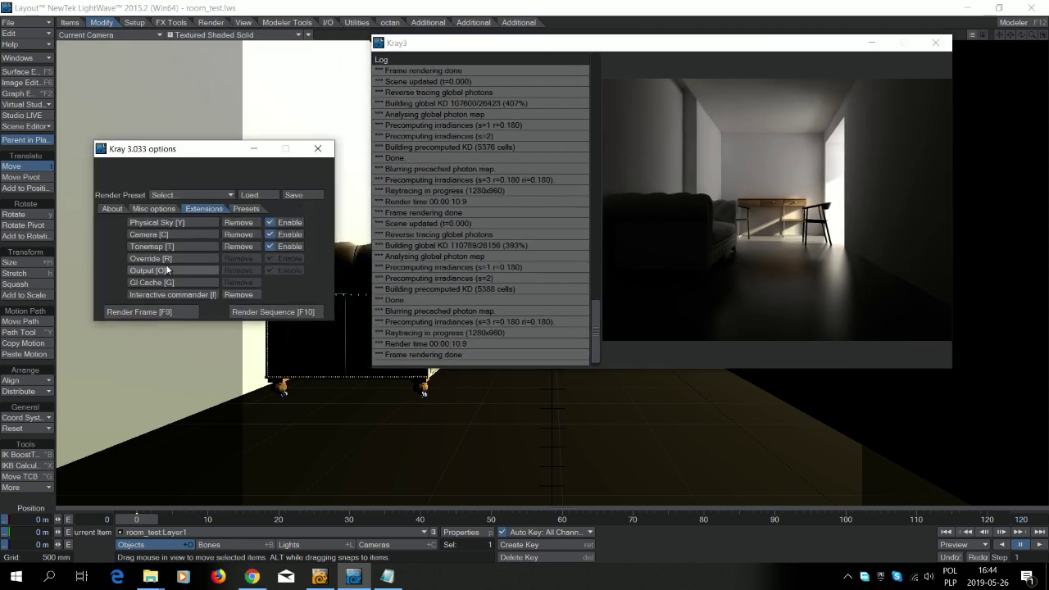
left_click(177, 243)
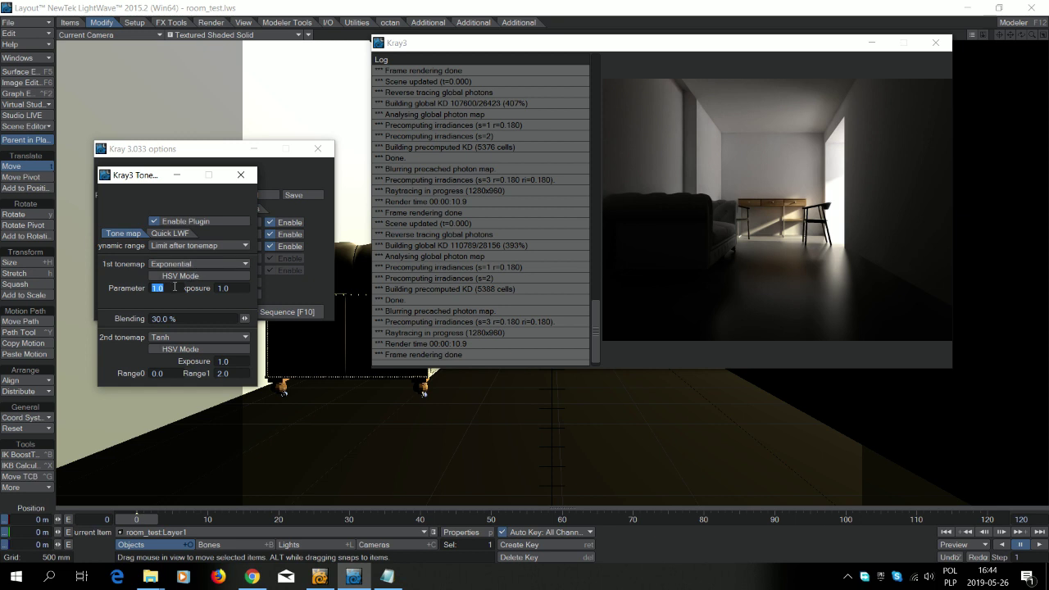
Try the first Exponential tonemap's parameter at 5.0 and at 10.0
type("5")
key("Return")
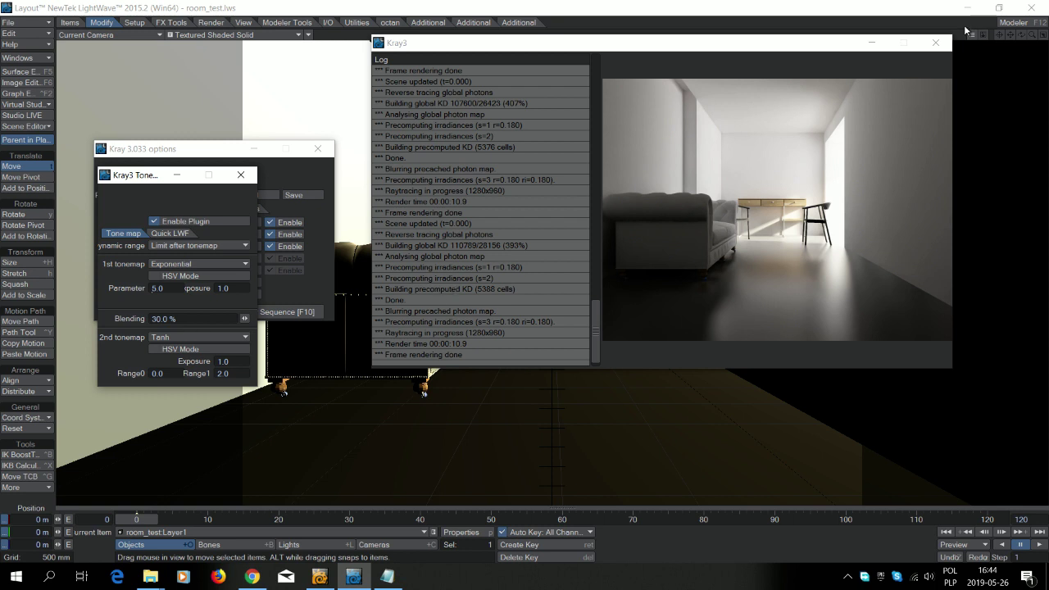
left_click(168, 287)
type("10.0")
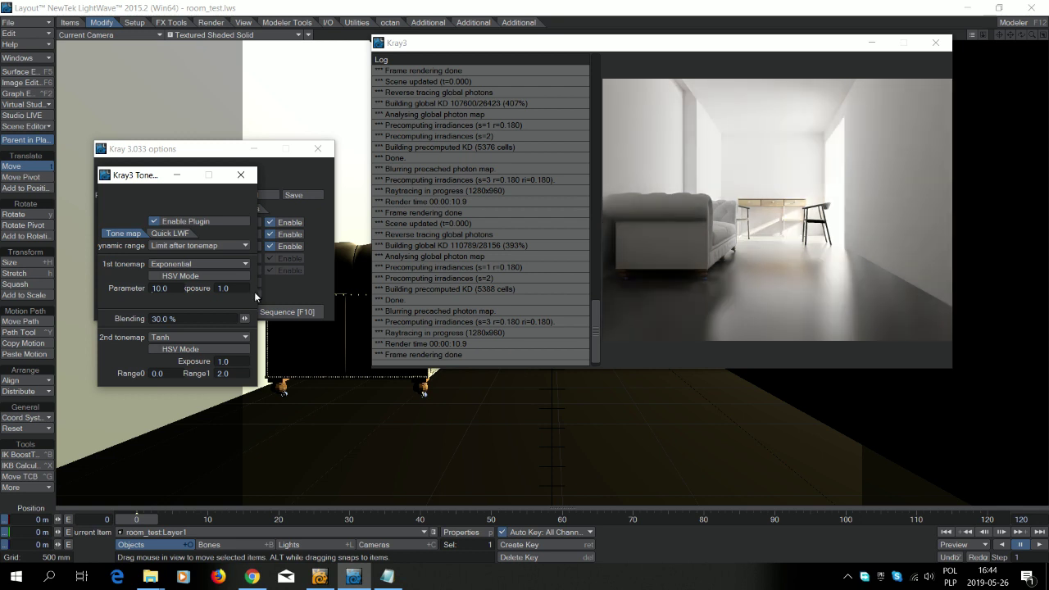
Set the second Tanh tonemap's Range1 value to 1.0
left_click(234, 373)
type("1.0")
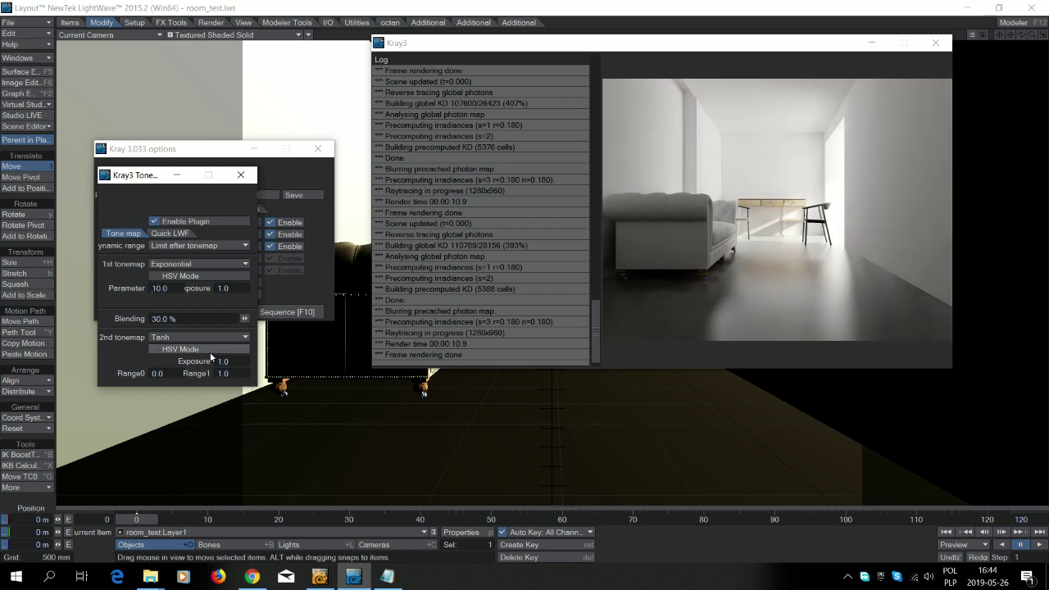
Try a tonemap blending of 1% and set it back to 30%
left_click(188, 317)
type("1")
key("Return")
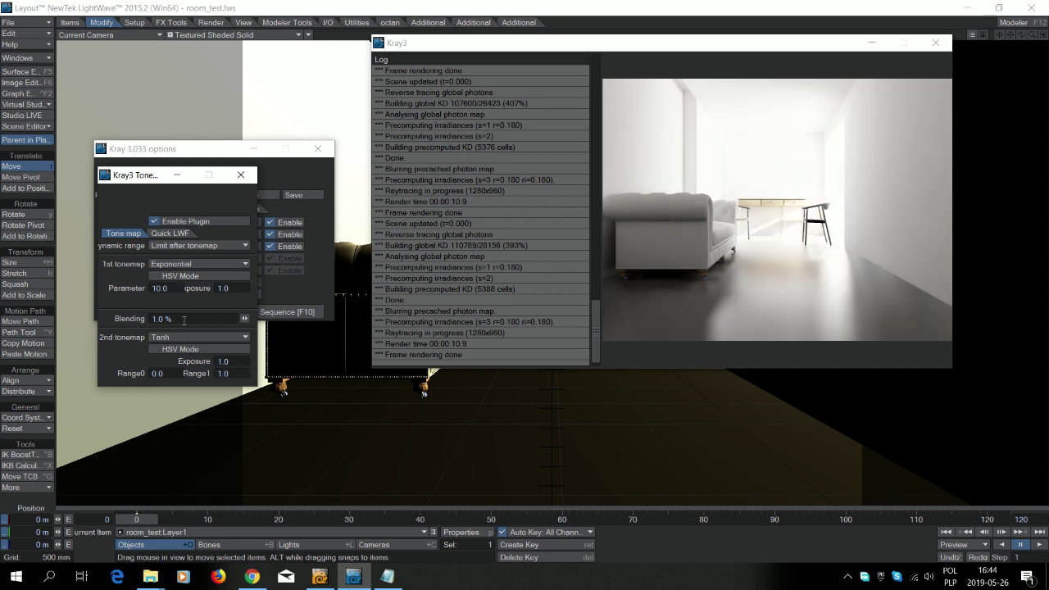
left_click(159, 319)
type("30")
key("Return")
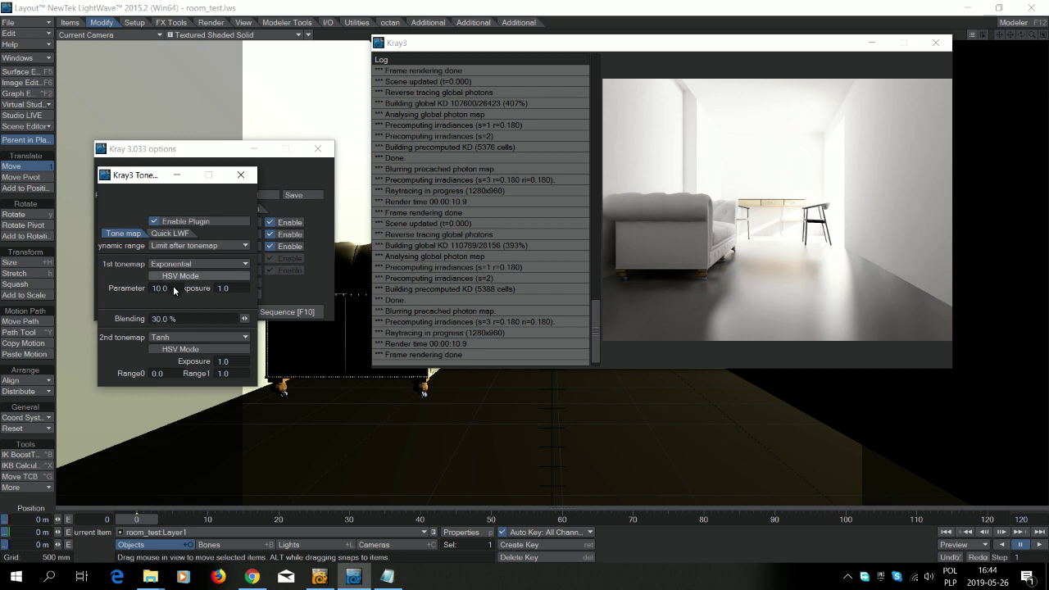
Compare the preview with the first Exponential tonemap's parameter at 1.0 and at 10.0
left_click(148, 293)
type("1")
key("Return")
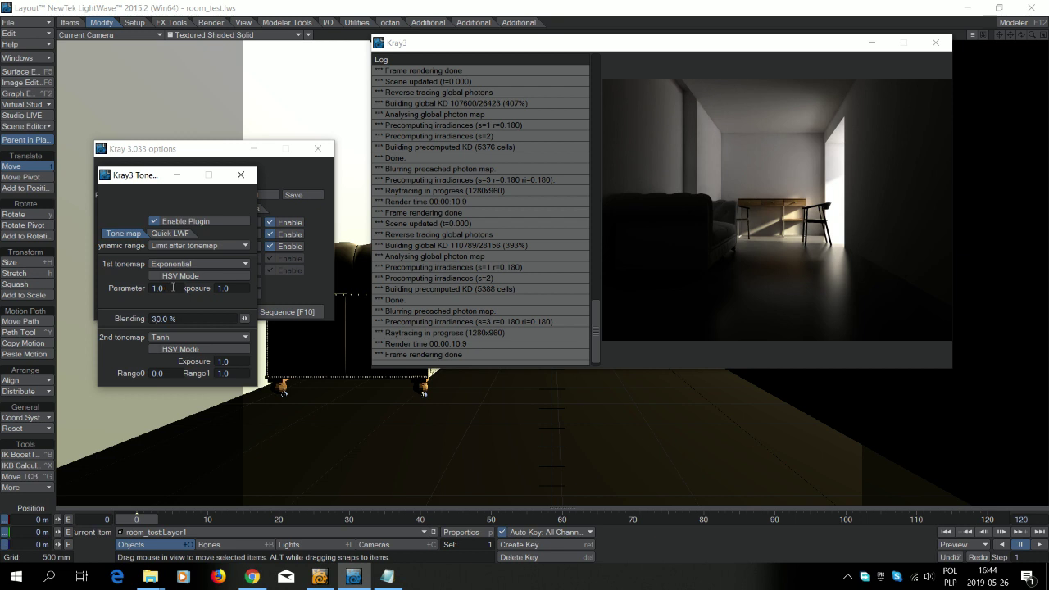
left_click(174, 288)
type("10")
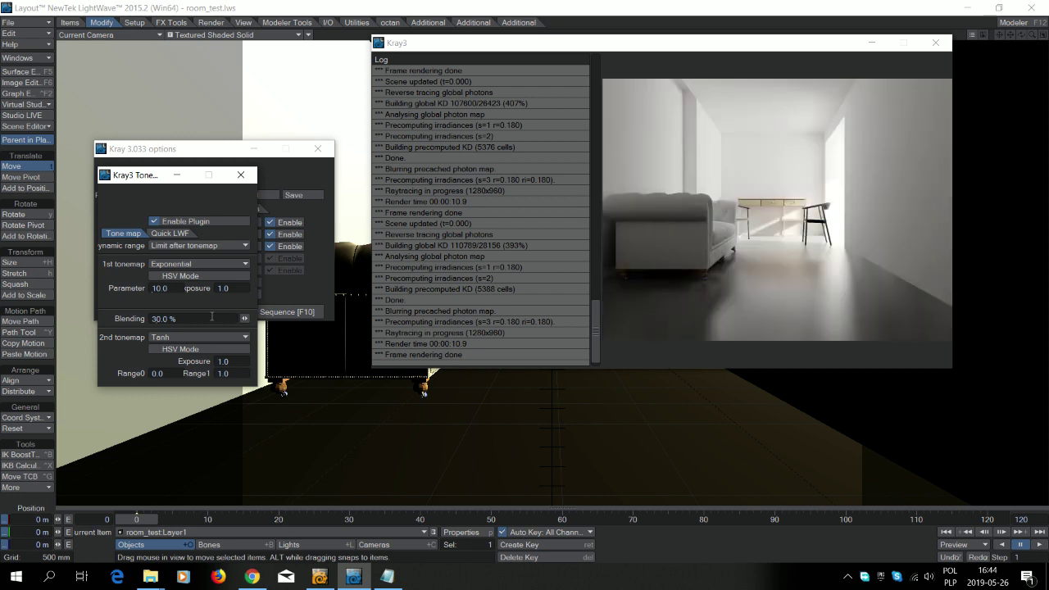
Set the first Exponential tonemap's parameter to 2.0 and close the tonemap, Kray options and log windows
left_click(164, 287)
type("2")
key("Return")
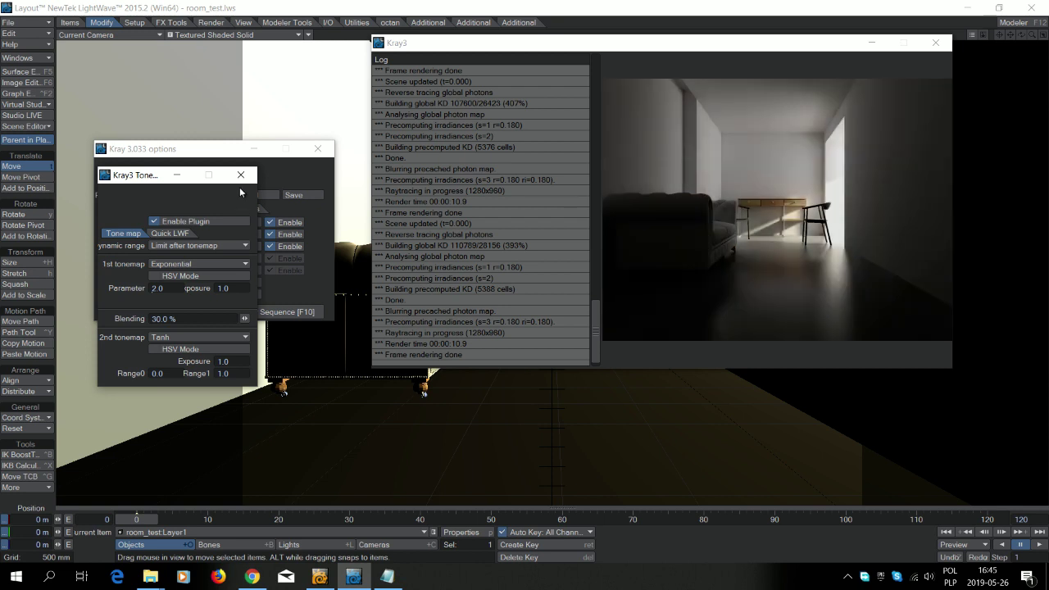
left_click(241, 177)
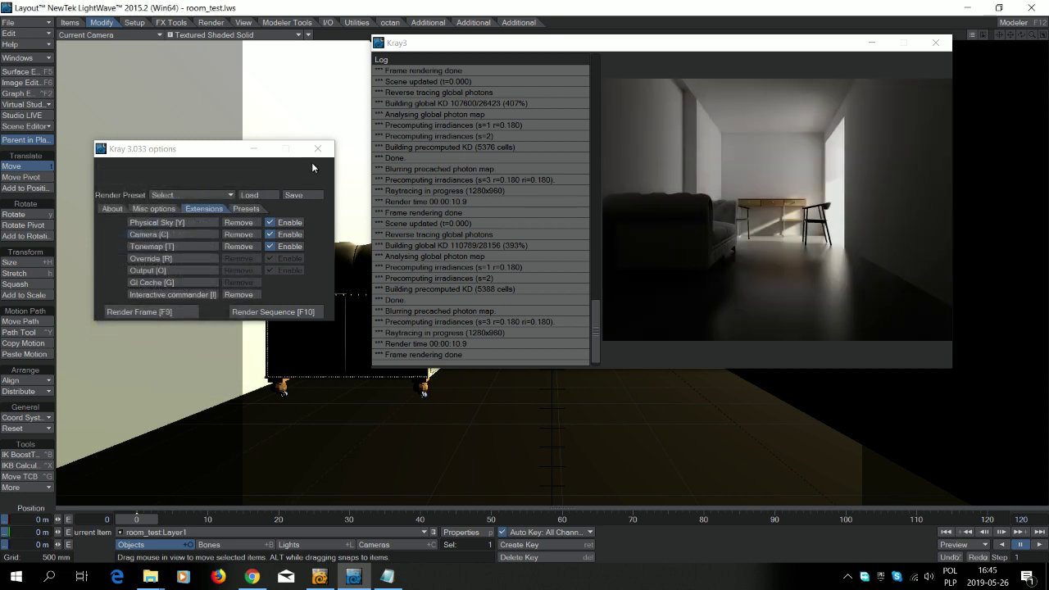
left_click(318, 148)
left_click(935, 43)
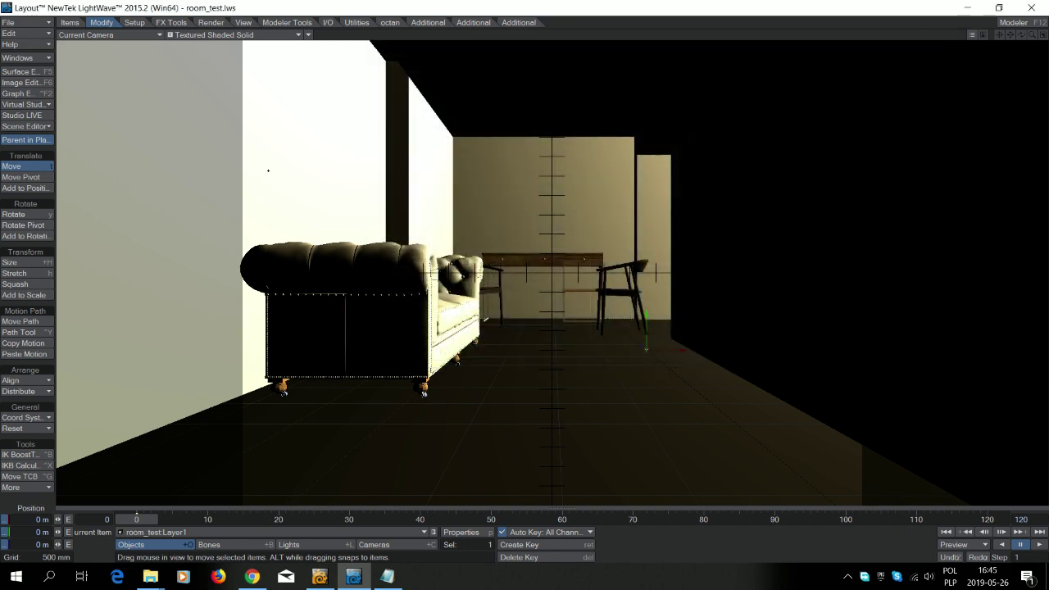
In the Surface Editor, set the lem_2 surface's luminosity to 500% and its diffuse to 0%
left_click(23, 71)
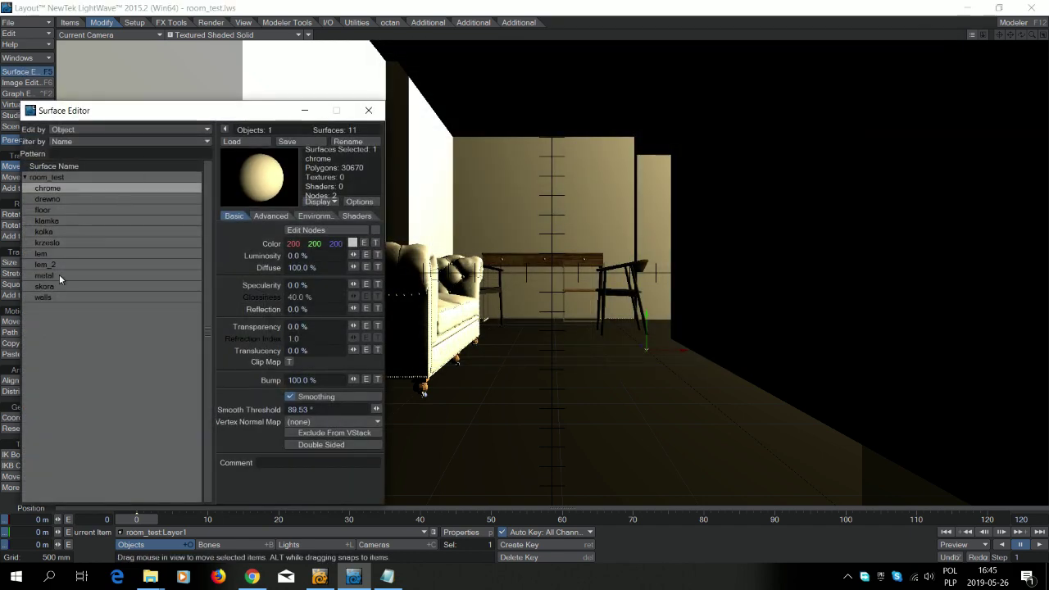
left_click(66, 265)
left_click_drag(225, 112, 697, 76)
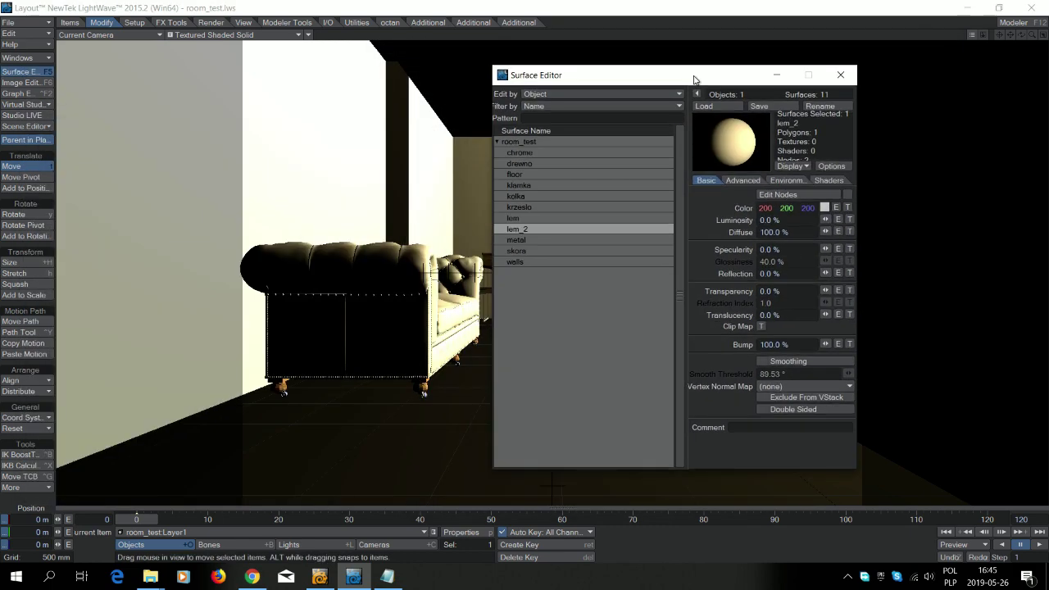
double_click(763, 219)
type("500")
key("Return")
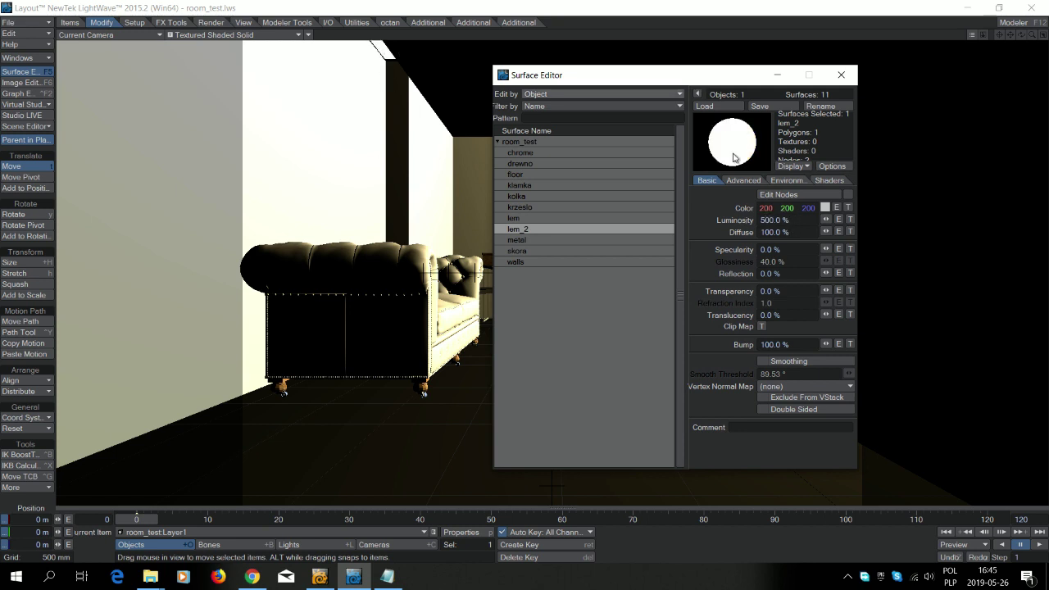
double_click(770, 232)
type("0")
key("Return")
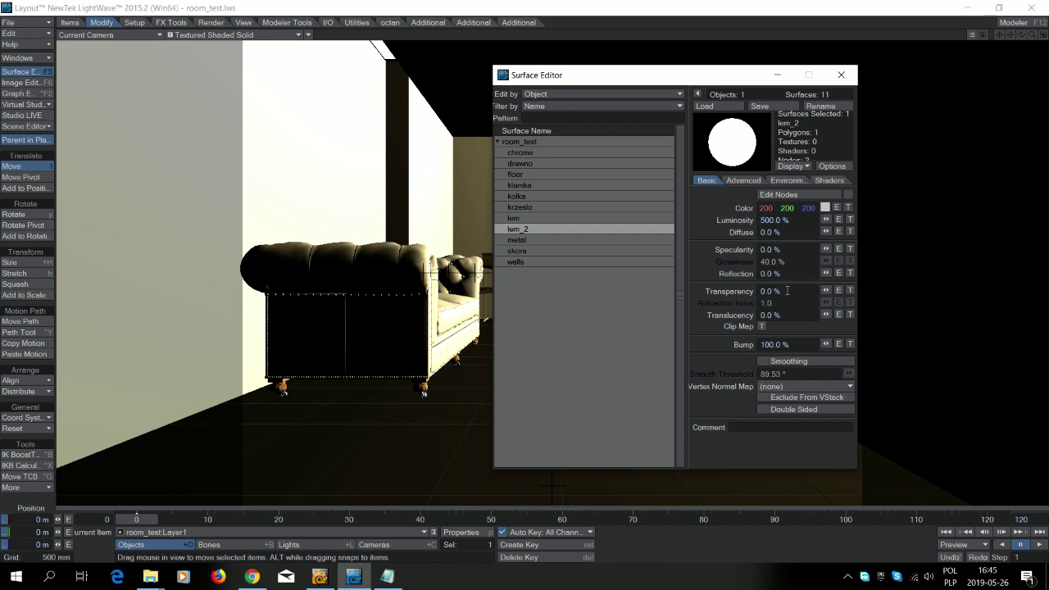
Try 100% transparency on the lem_2 surface and reset it to 0%
double_click(770, 291)
type("100")
key("Return")
type("1")
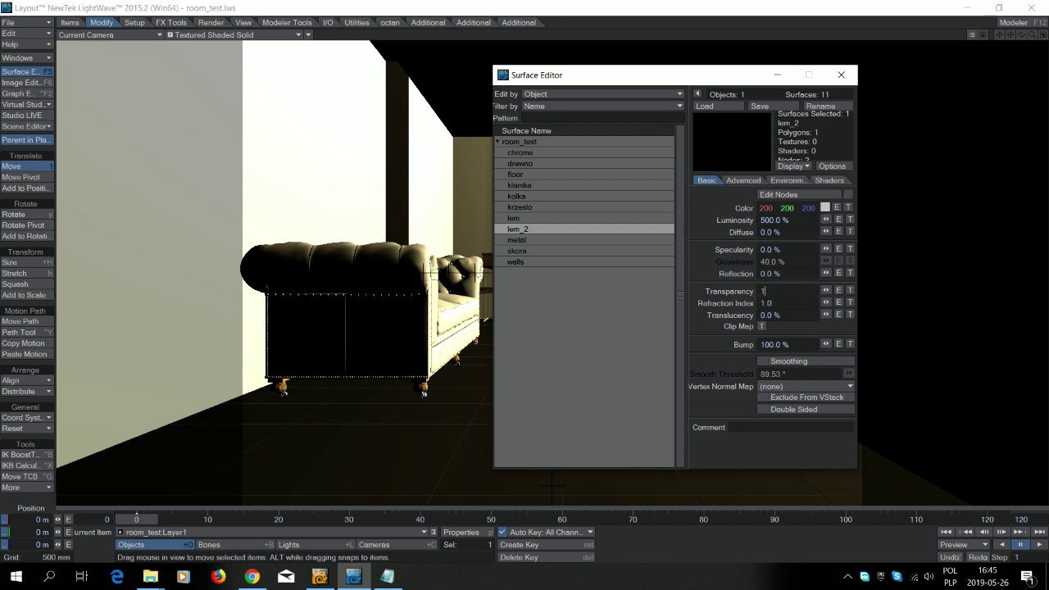
type("0")
key("Return")
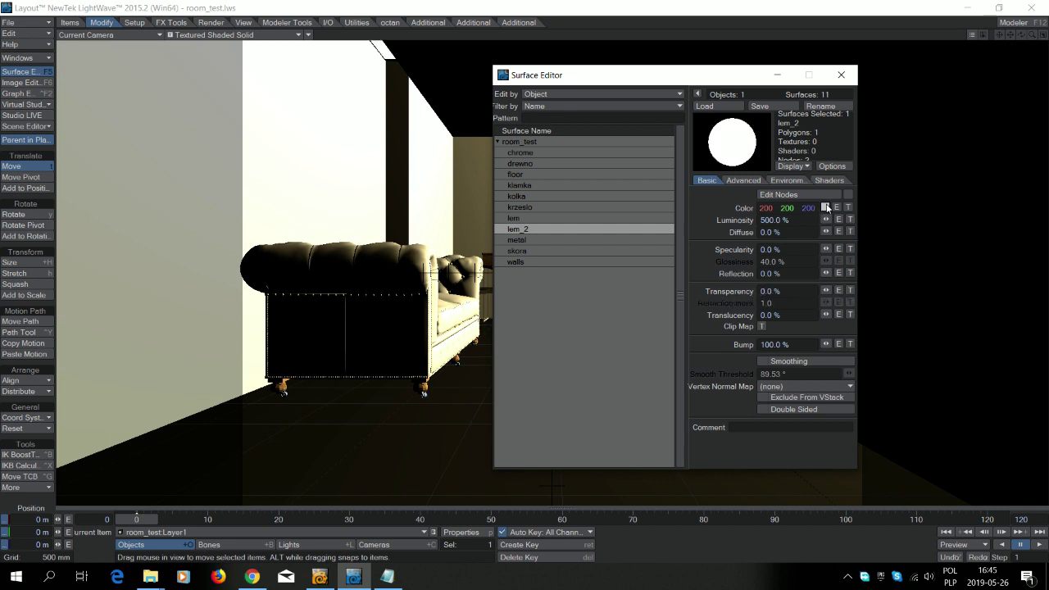
Change the lem_2 surface's color to light blue (171, 191, 255) and close the Surface Editor
left_click(824, 207)
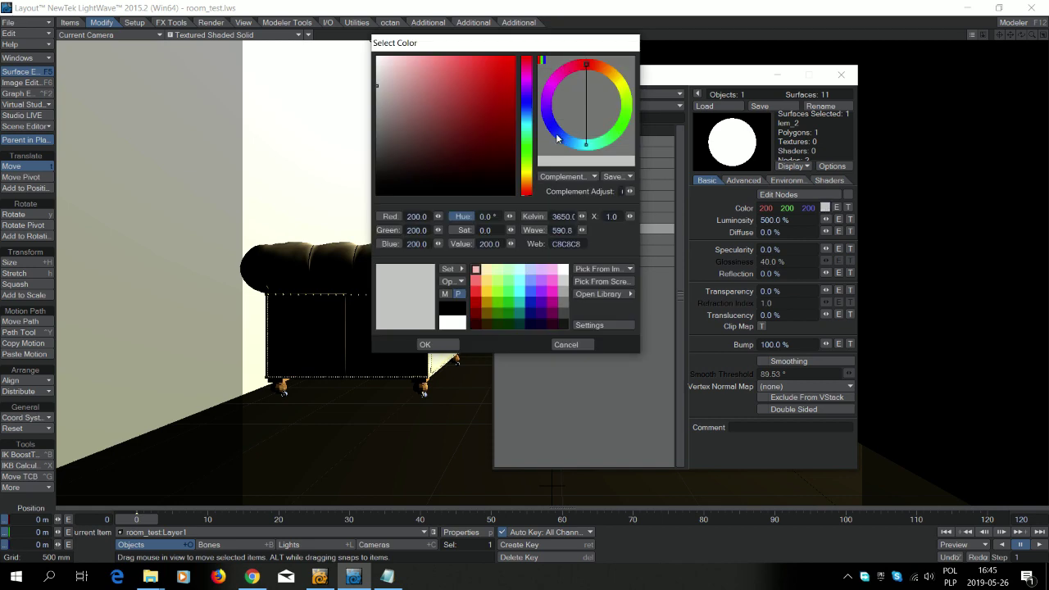
left_click(560, 137)
mouse_move(487, 110)
left_mouse_down()
mouse_move(451, 69)
mouse_move(421, 56)
left_mouse_up()
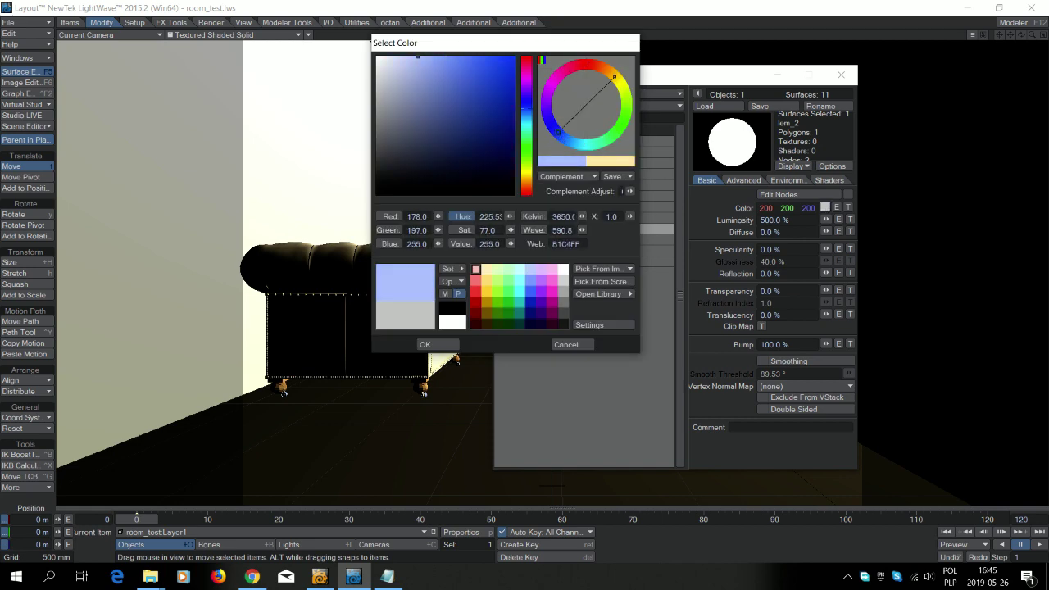
left_click(449, 345)
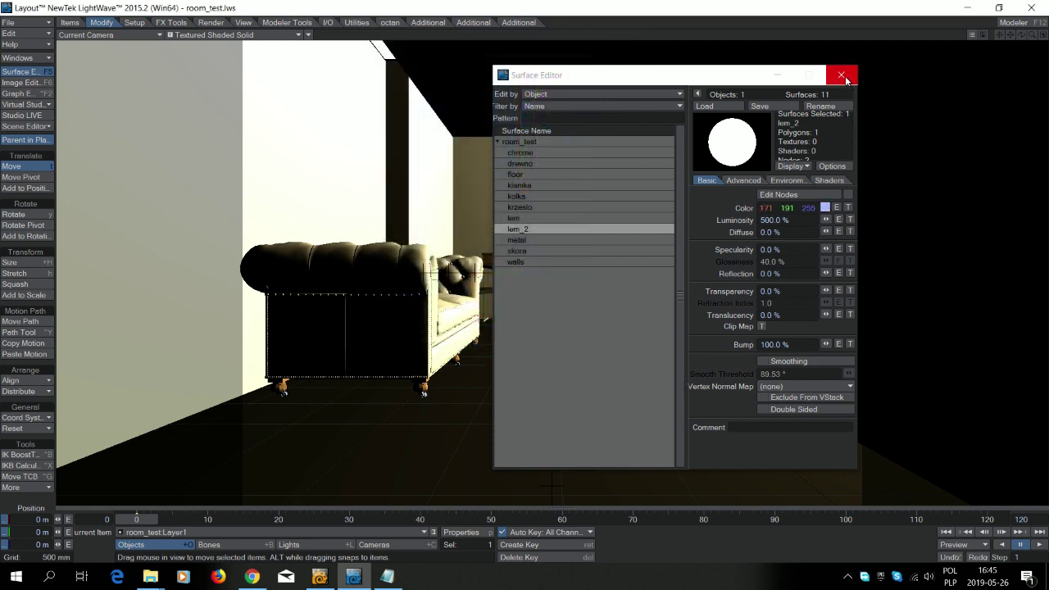
left_click(841, 75)
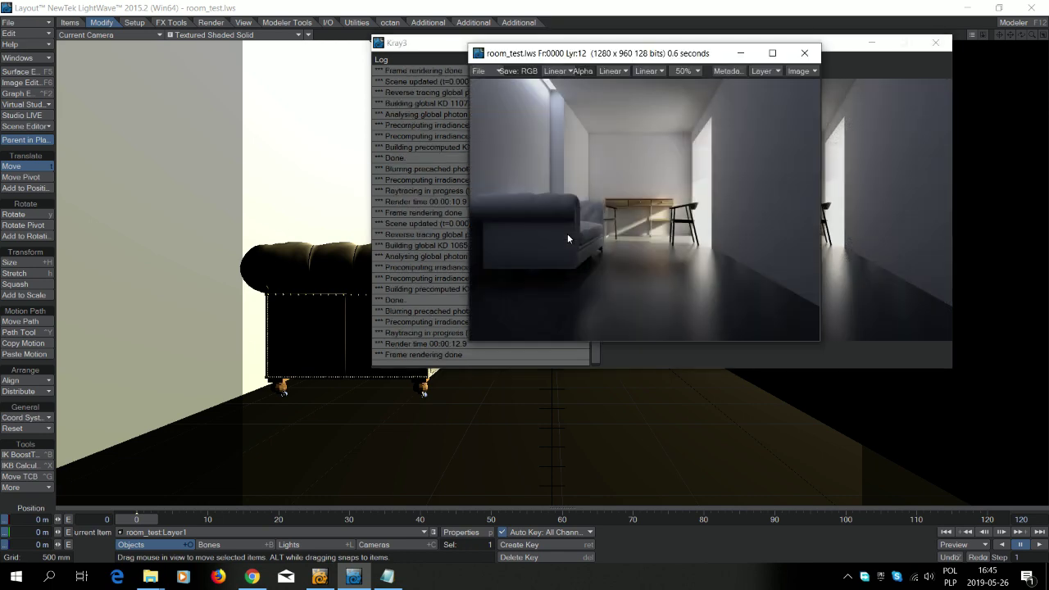
Enlarge the render image window and examine the whole room at 100% zoom
left_click(687, 71)
left_click(685, 92)
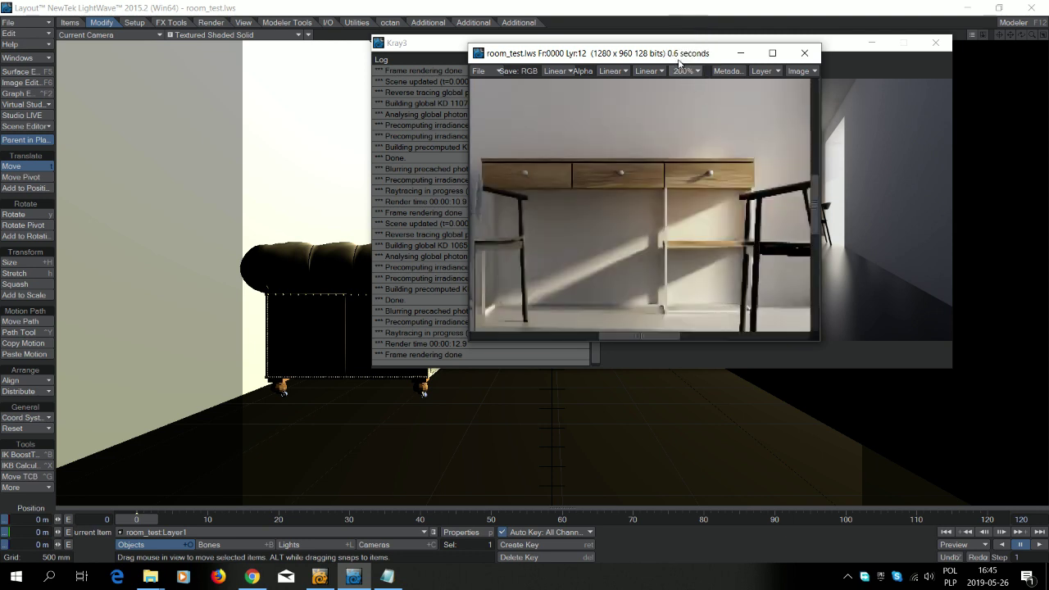
left_click_drag(590, 53, 335, 11)
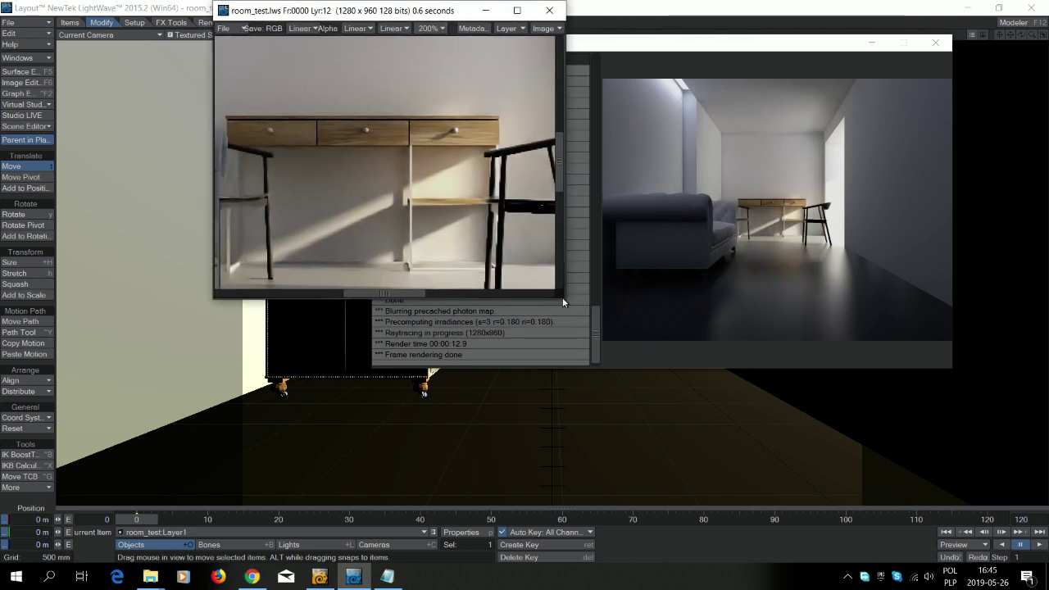
left_click_drag(563, 300, 980, 540)
left_click(452, 28)
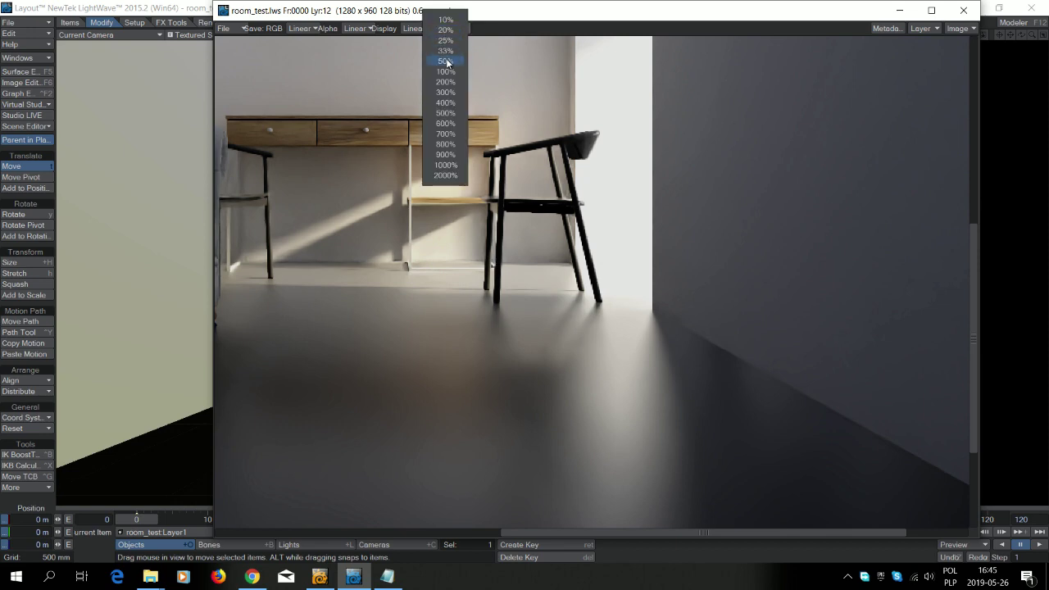
left_click(446, 72)
left_click_drag(973, 272, 962, 206)
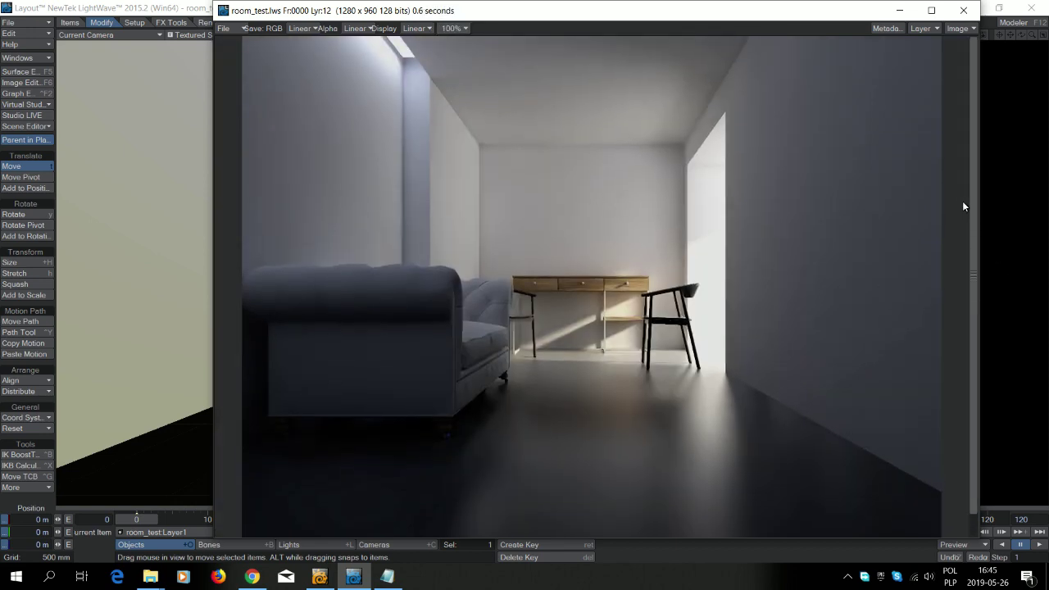
Close the Kray log window and place the render image beside the uncovered part of the viewport
left_click_drag(582, 7, 640, 102)
left_click(628, 48)
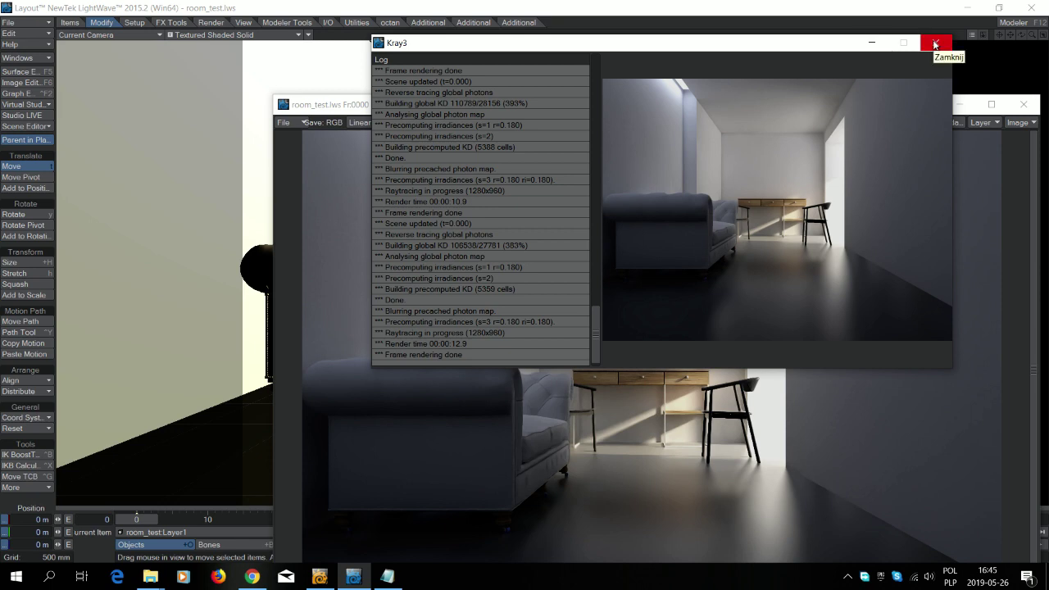
left_click(935, 45)
left_click_drag(524, 117, 615, 30)
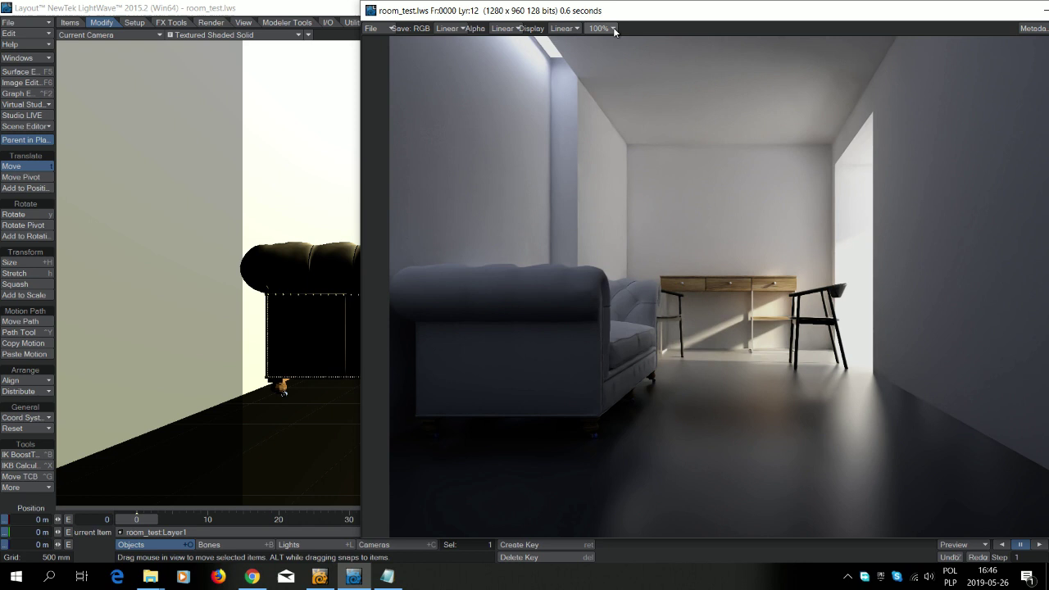
Open the area light's properties, set its light intensity to 0% and close Render Globals
left_click(304, 545)
key("p")
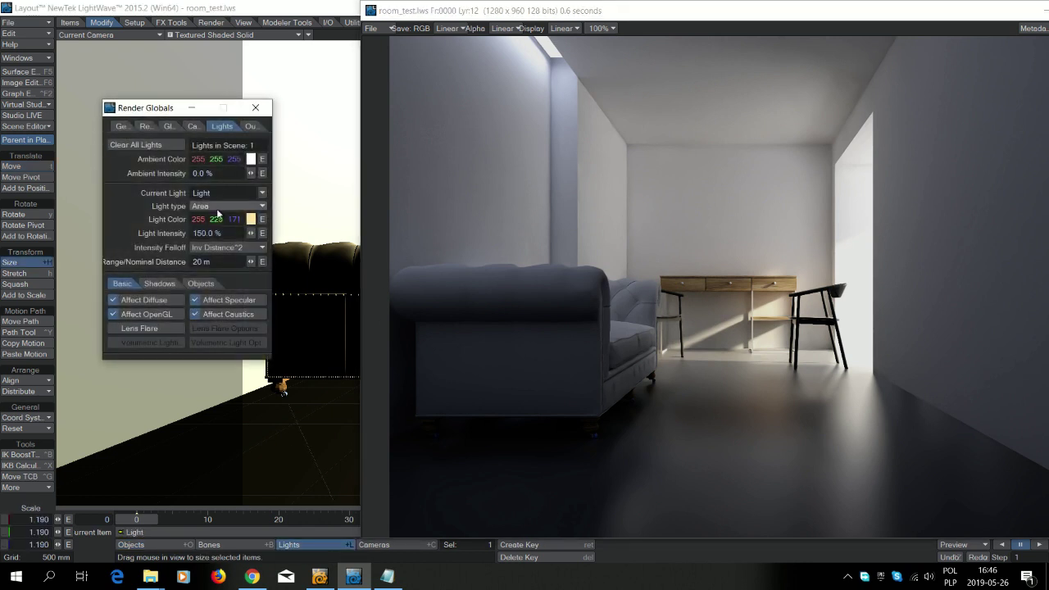
left_click(214, 233)
type("0")
key("Return")
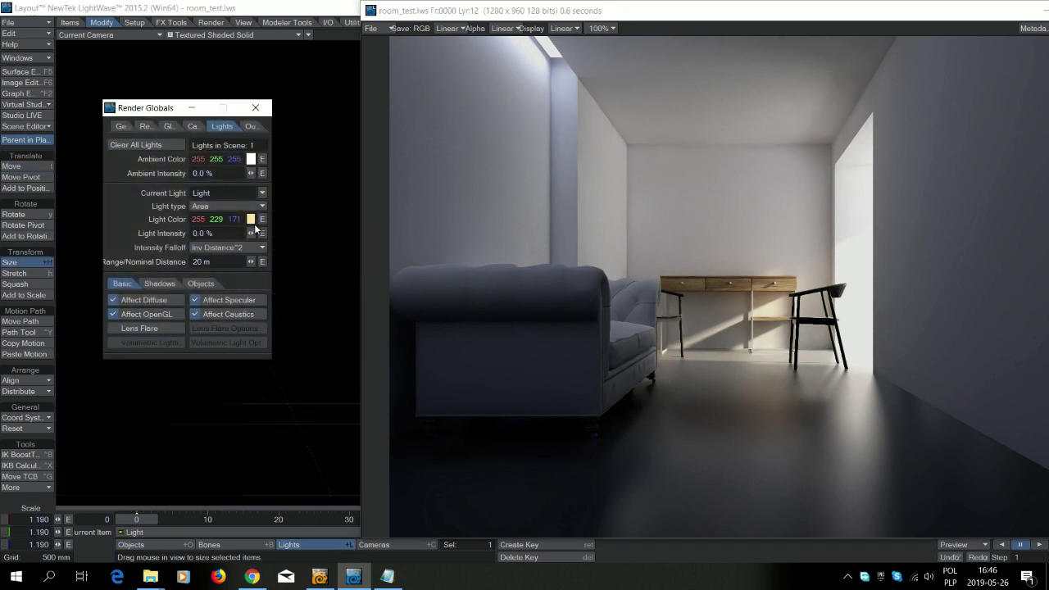
left_click(256, 109)
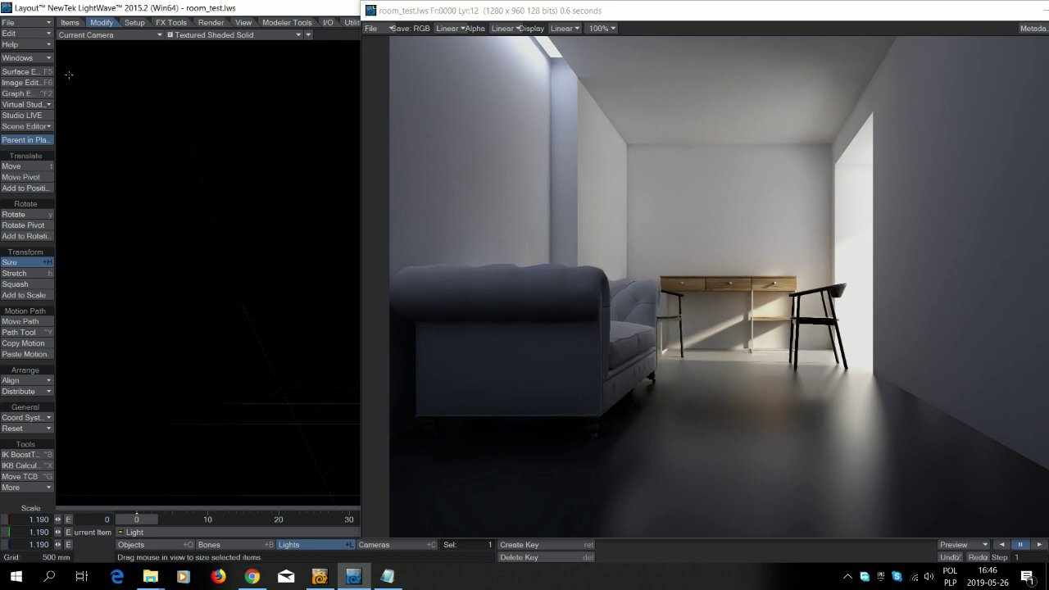
In the Surface Editor, set the lem surface's luminosity to 0%
left_click(26, 73)
left_click(498, 142)
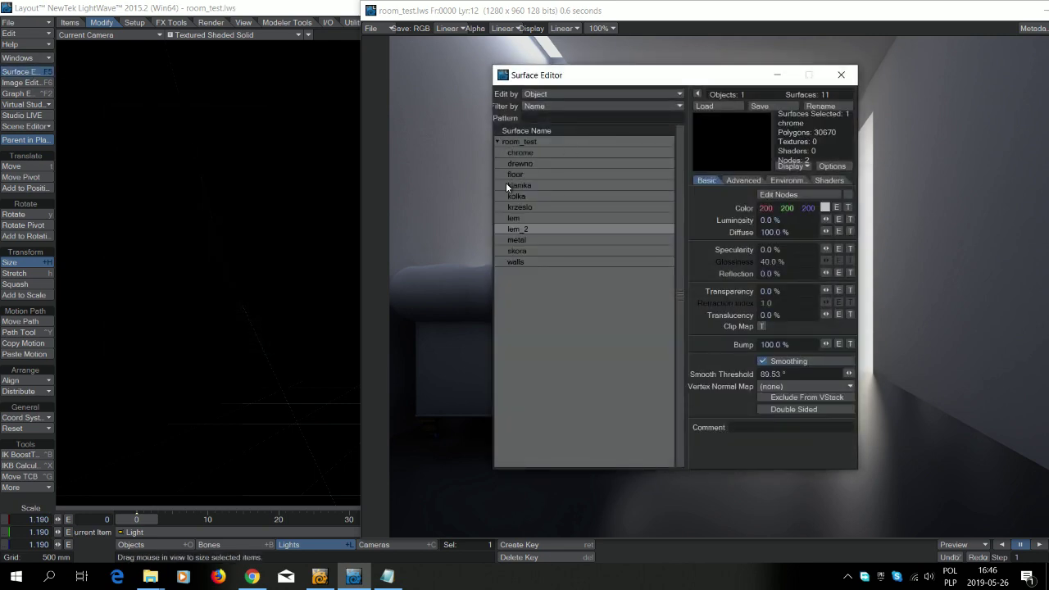
left_click(539, 218)
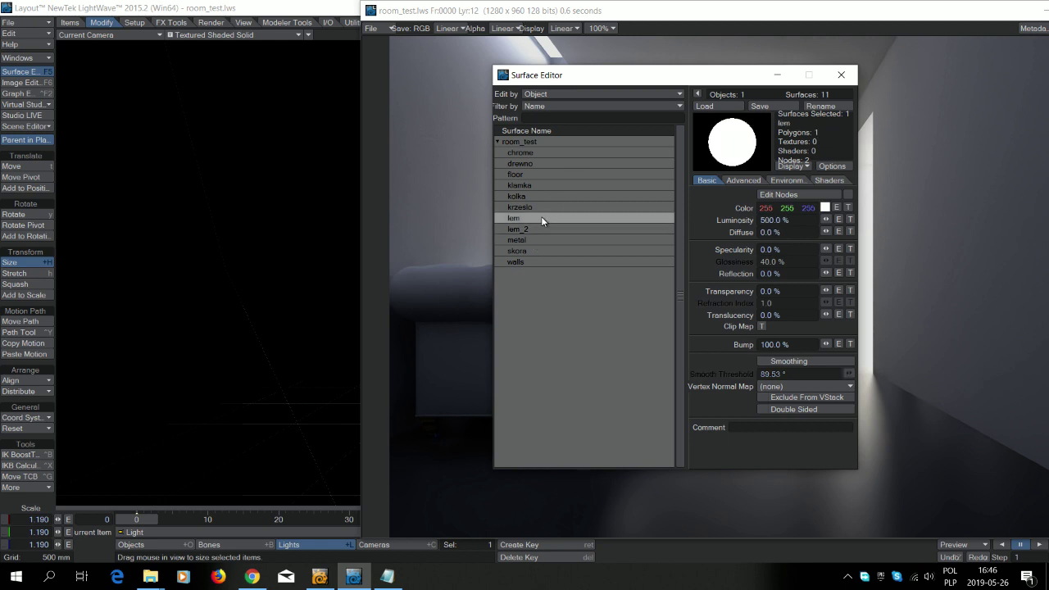
left_click(789, 220)
type("0")
key("Return")
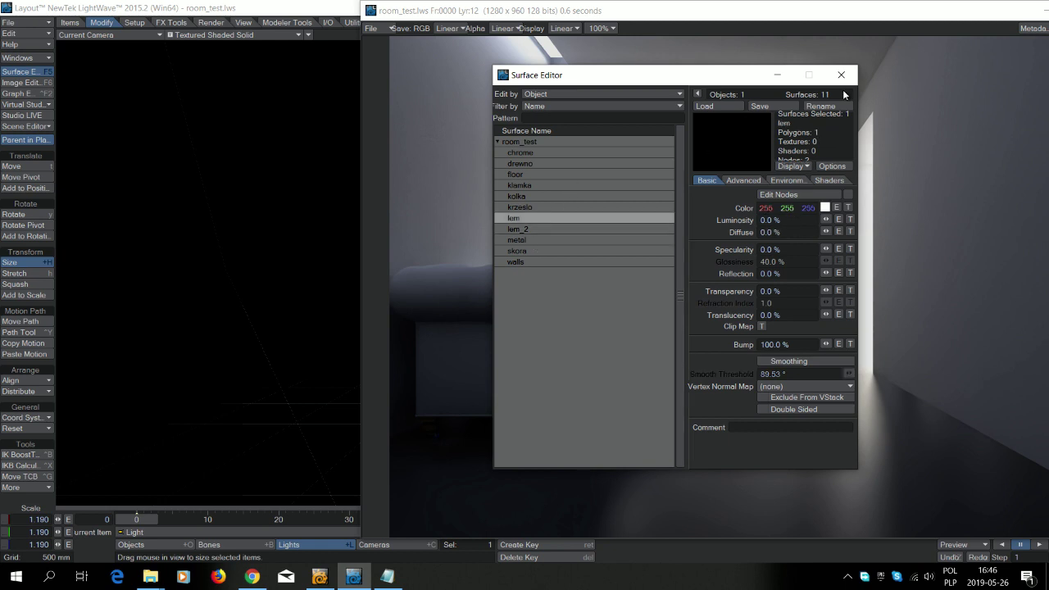
Close the Surface Editor and render the current frame with Kray
left_click(842, 75)
key("F9")
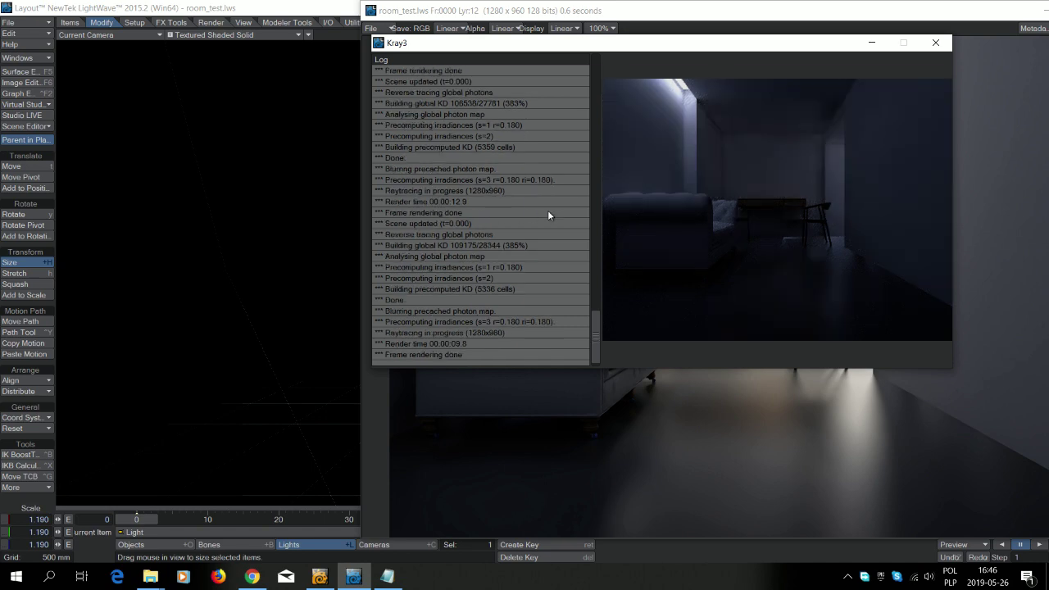
In the Kray tonemap settings, set the first tonemap's parameter to 10 and the second tonemap's Range1 to 3
left_click(235, 8)
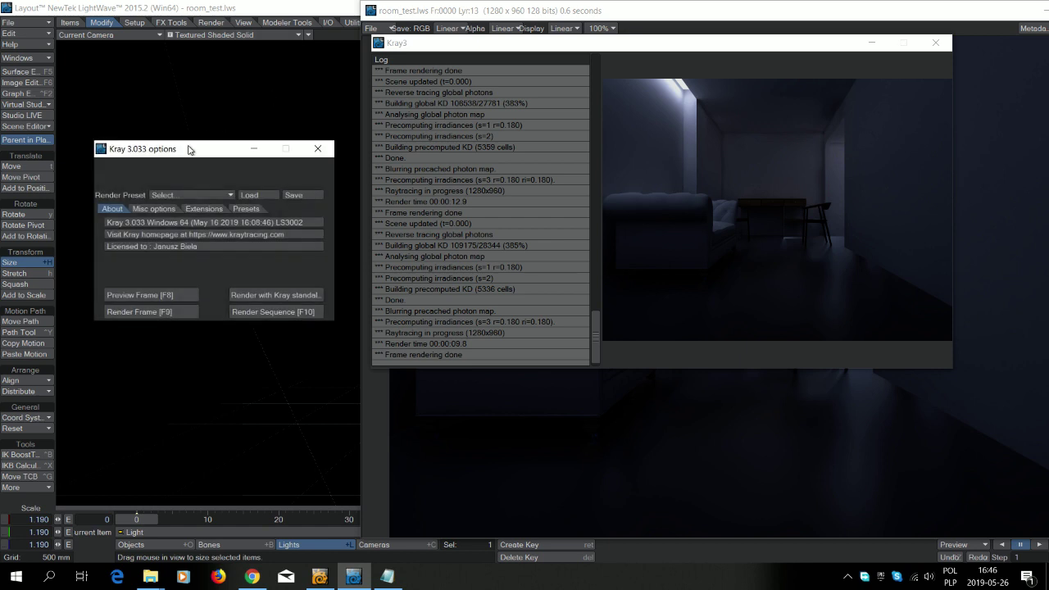
left_click(207, 209)
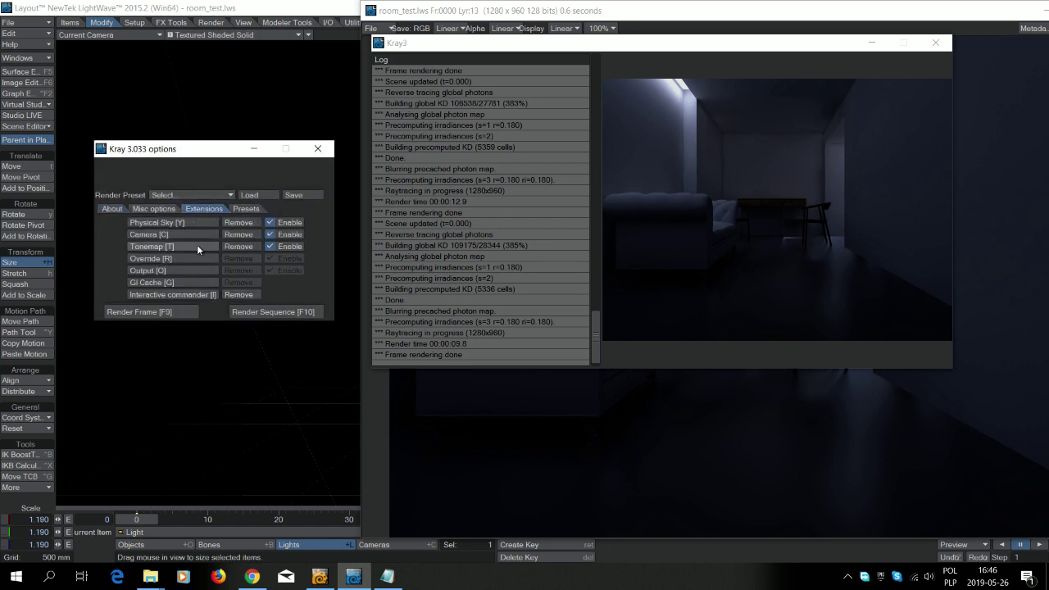
left_click(190, 246)
type("1")
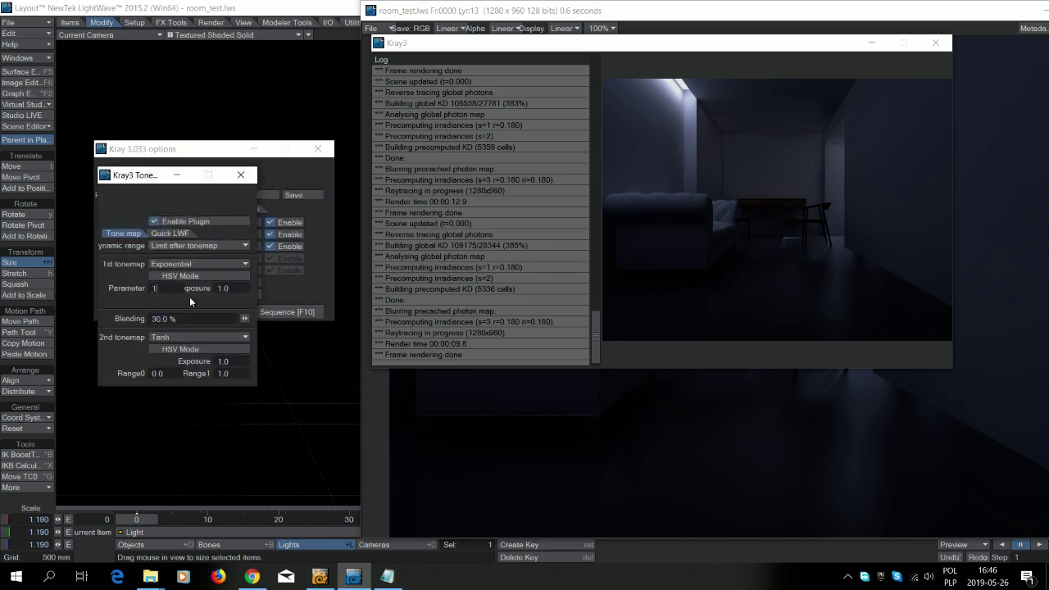
type("0")
key("Return")
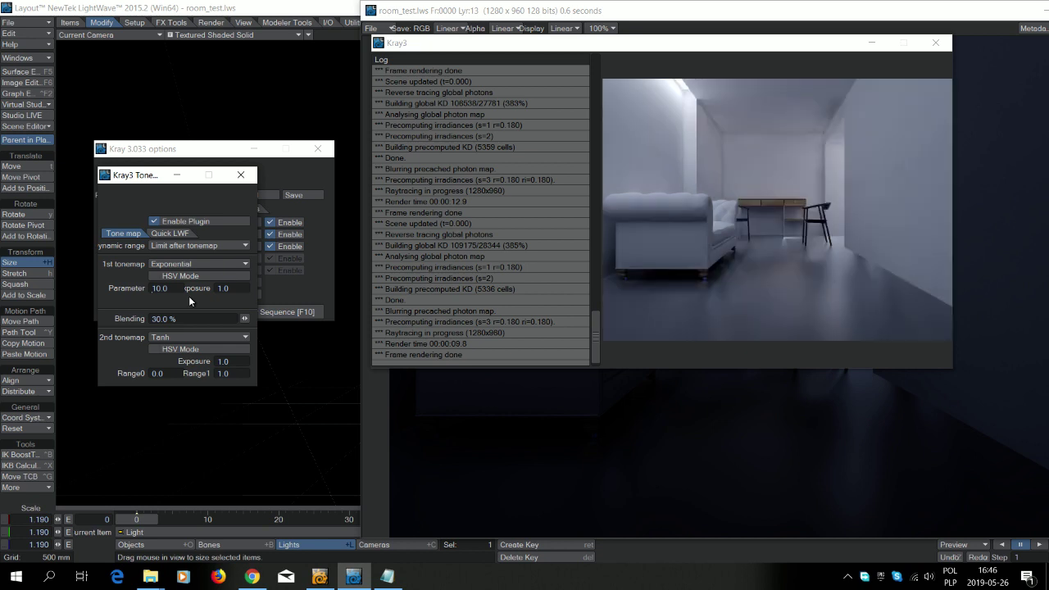
left_click(225, 373)
type("3")
key("Return")
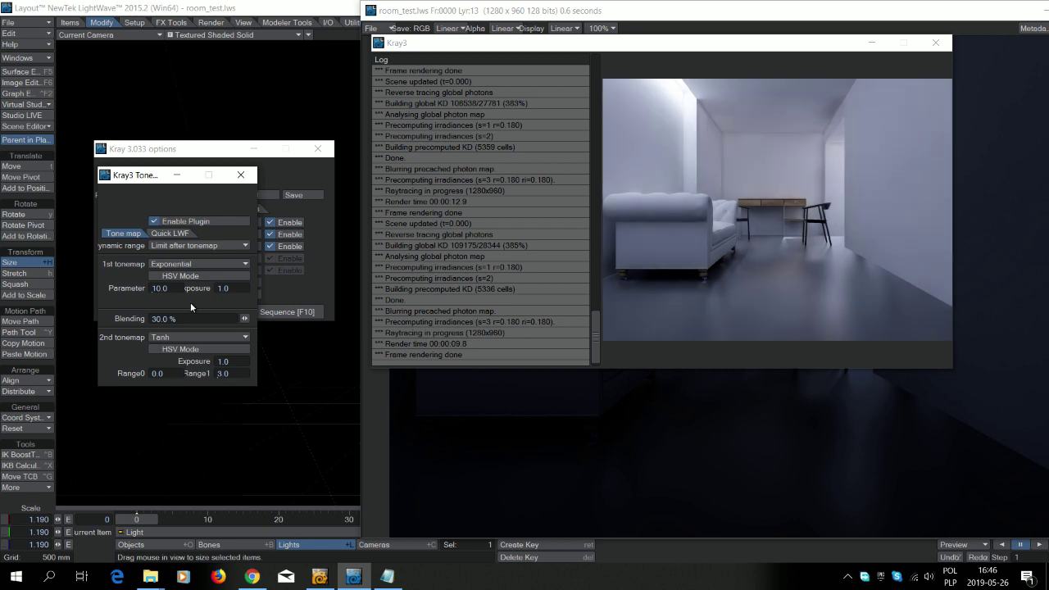
Set the first tonemap's parameter to 5 and close the tonemap and Kray options windows
left_click(160, 288)
type("5")
key("Return")
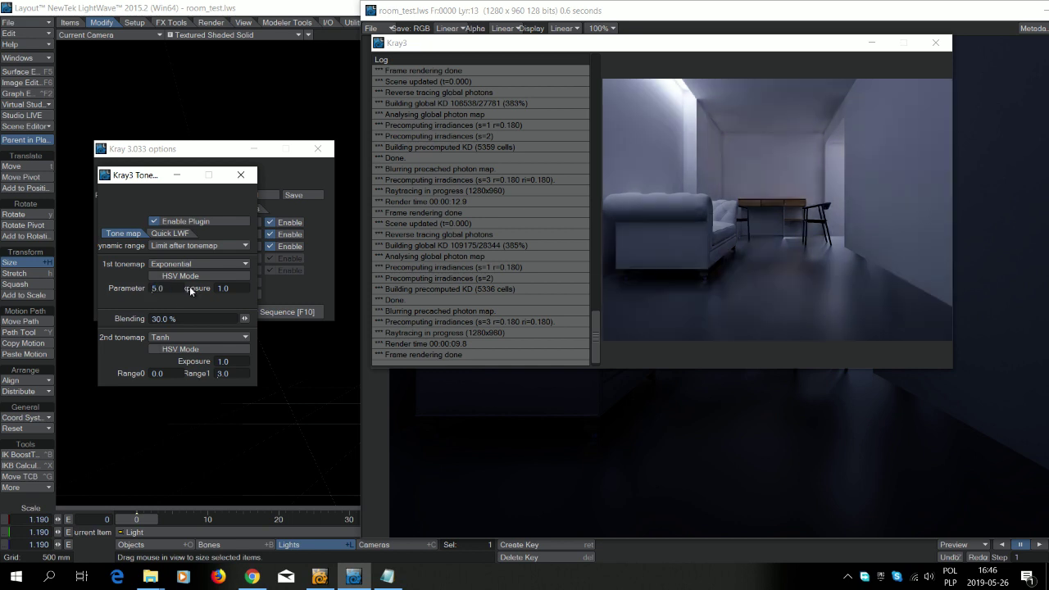
left_click(240, 176)
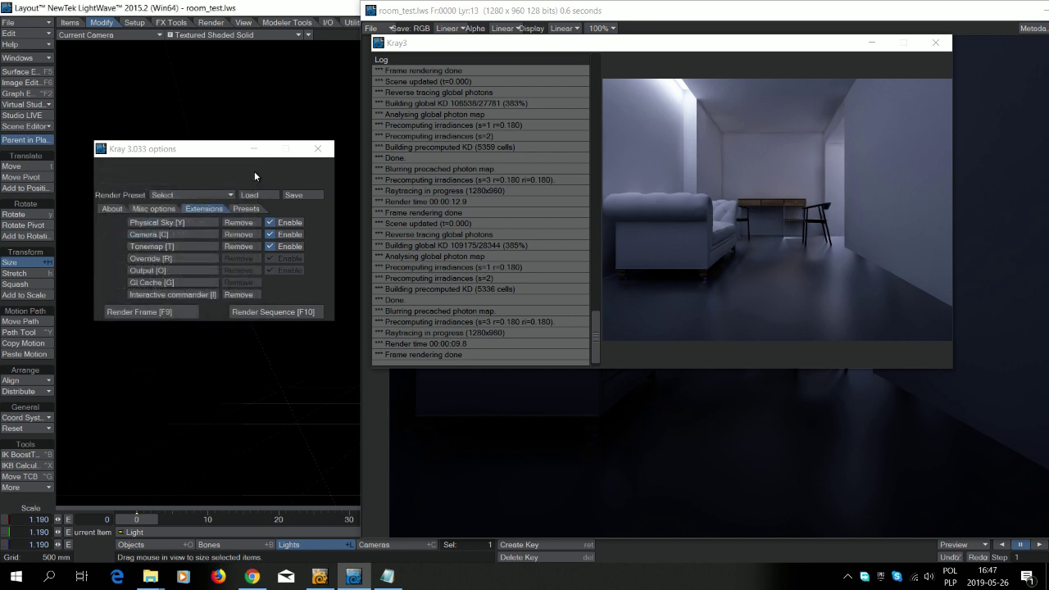
left_click(317, 152)
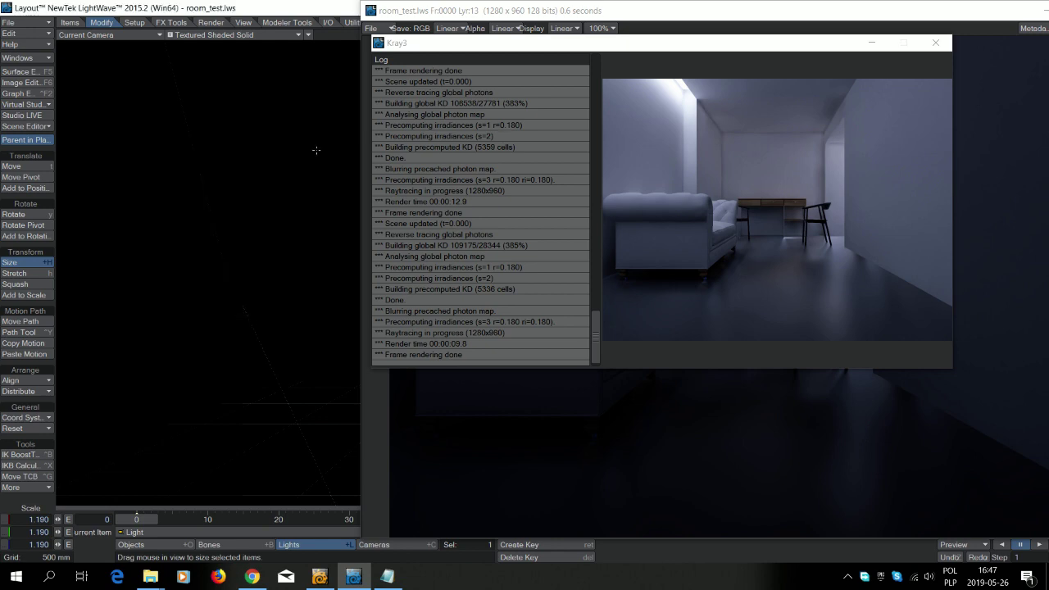
Close the Kray log window and the render image window to uncover the whole viewport
left_click(936, 43)
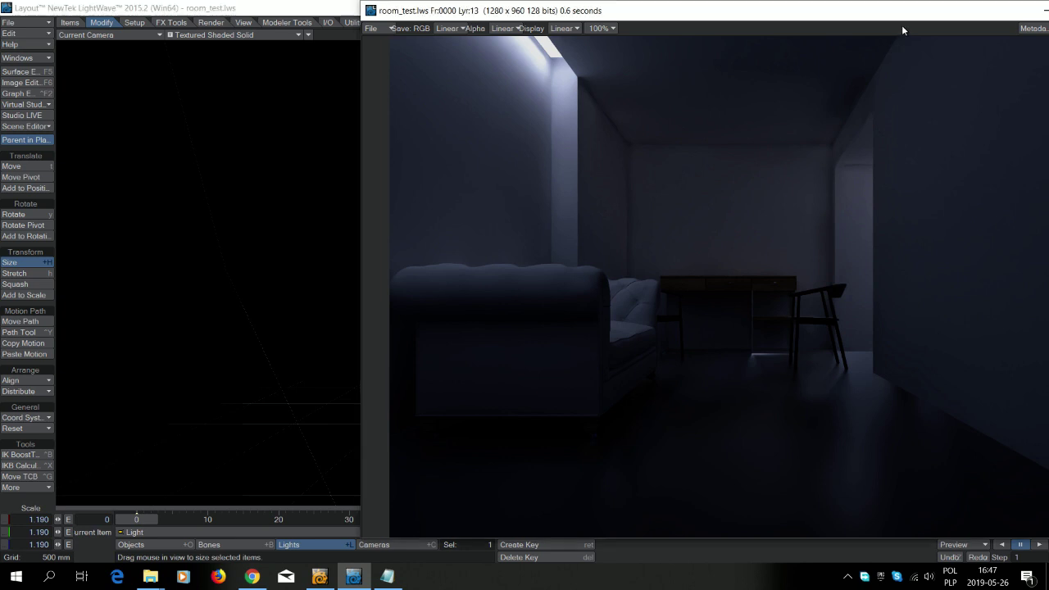
double_click(830, 5)
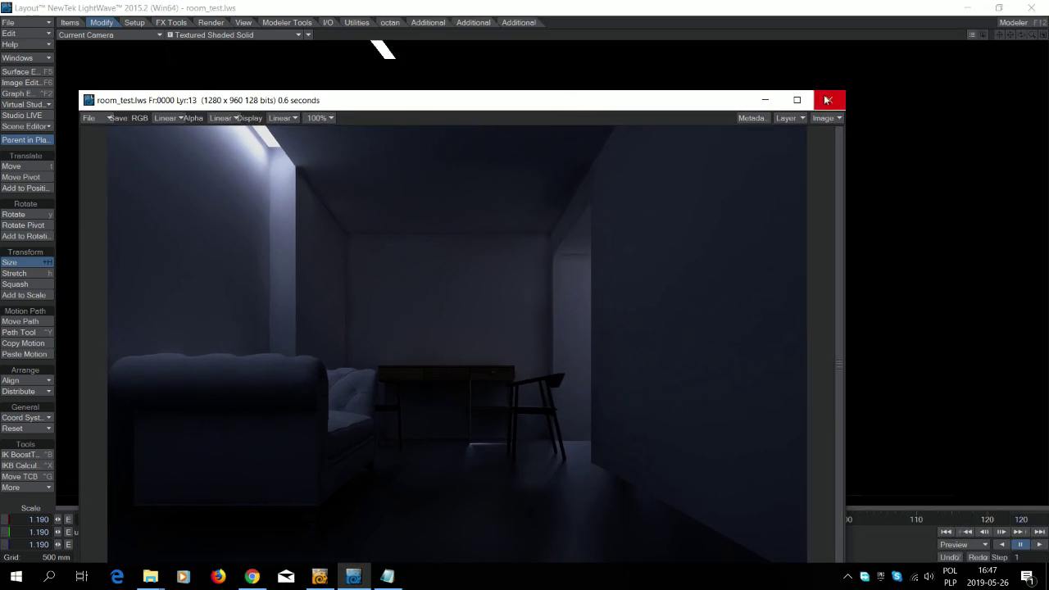
left_click(831, 98)
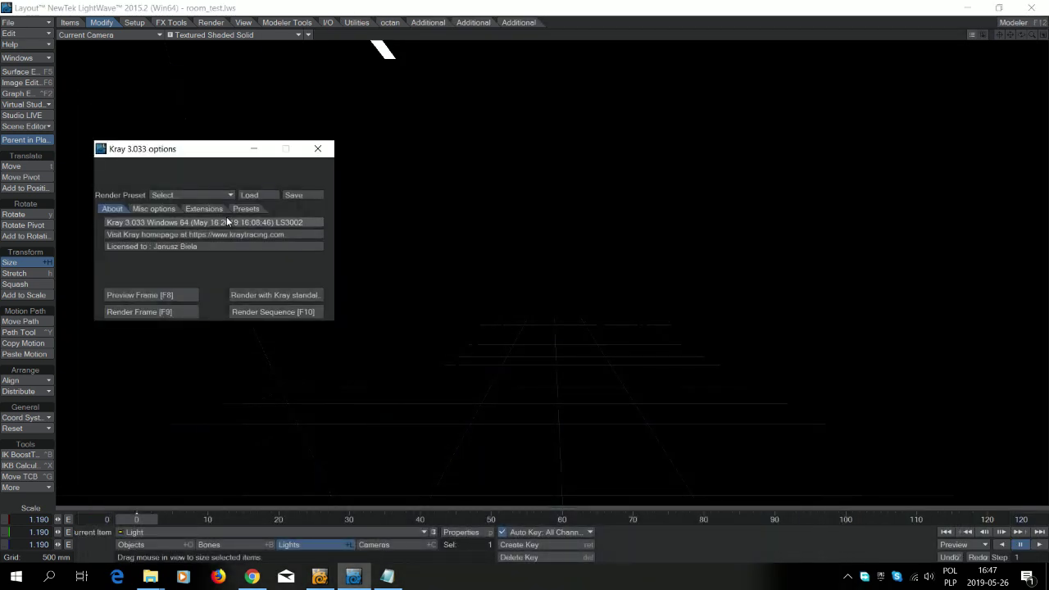
Open the Kray options and show the quality, antialiasing, final gather, photons and caustics presets
left_click(250, 208)
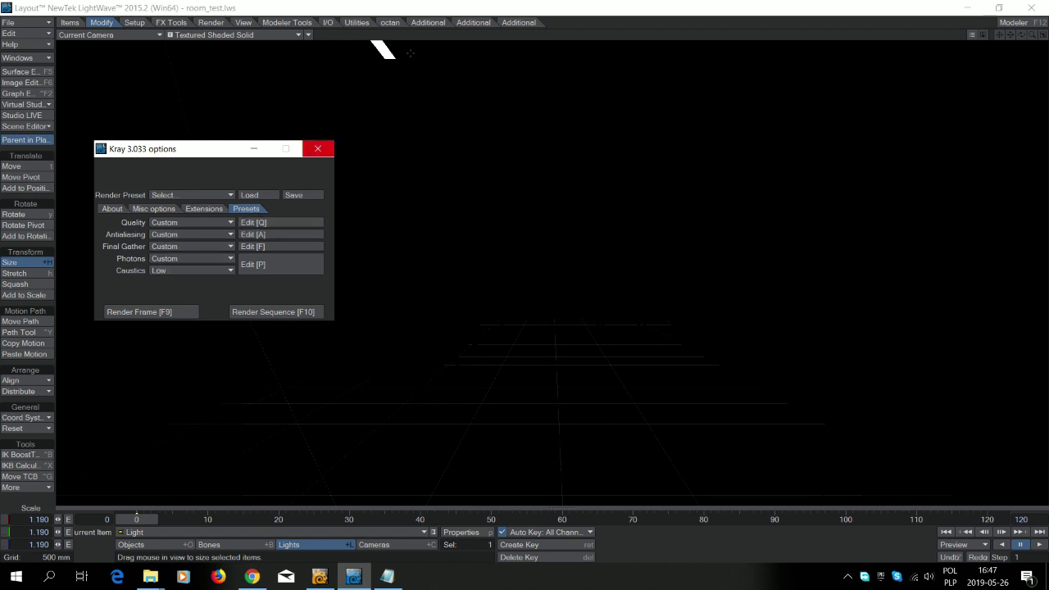
left_click(448, 6)
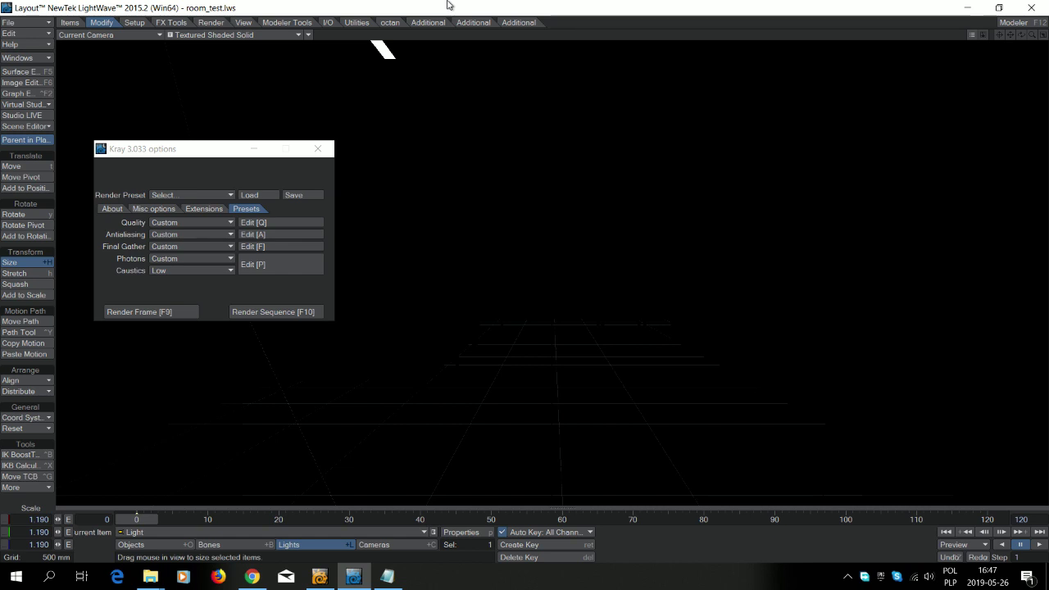
key("alt+z")
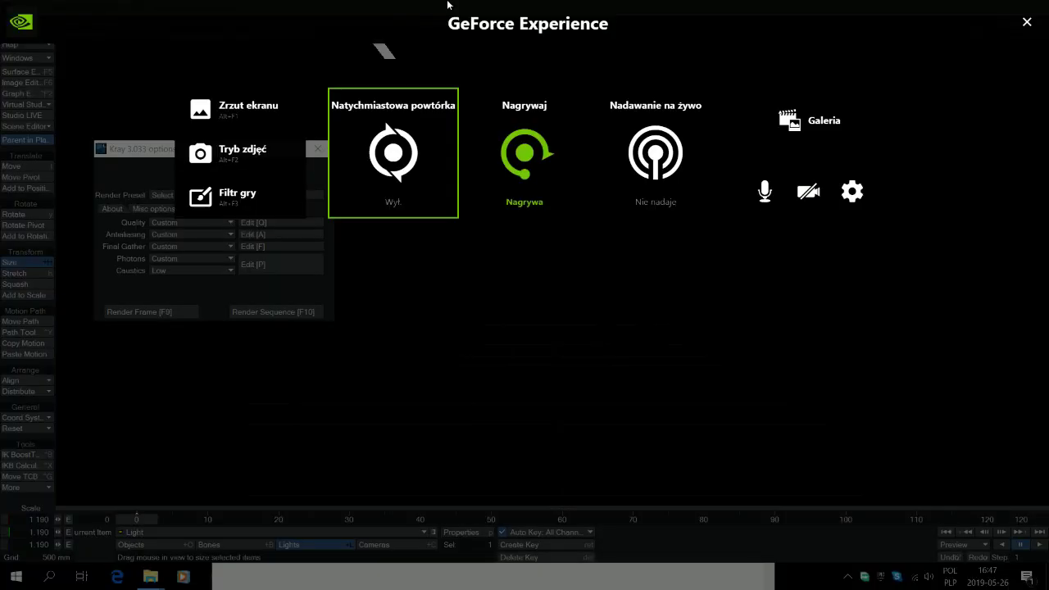
left_click(522, 161)
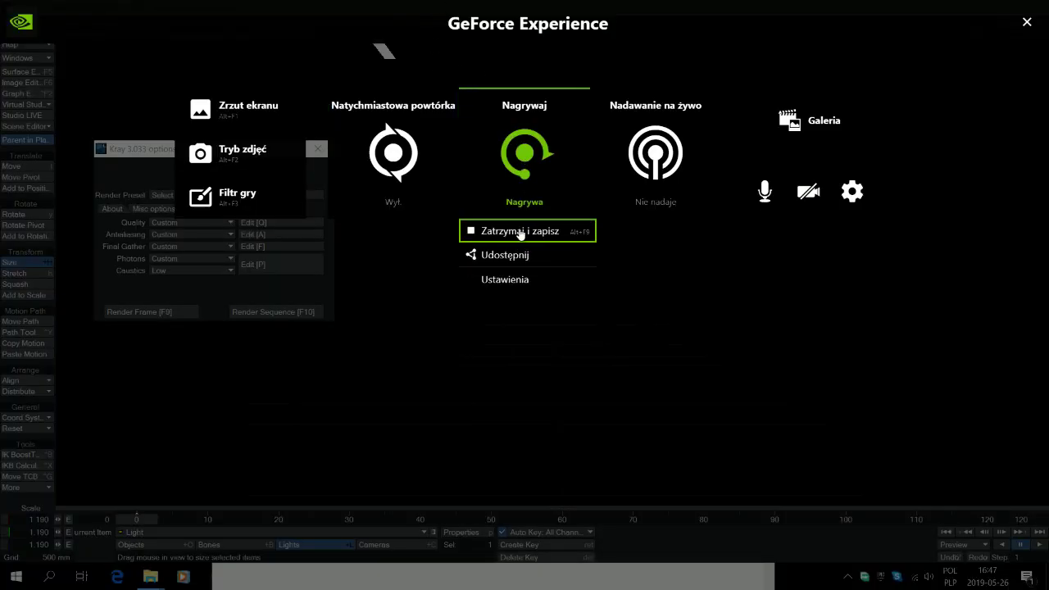